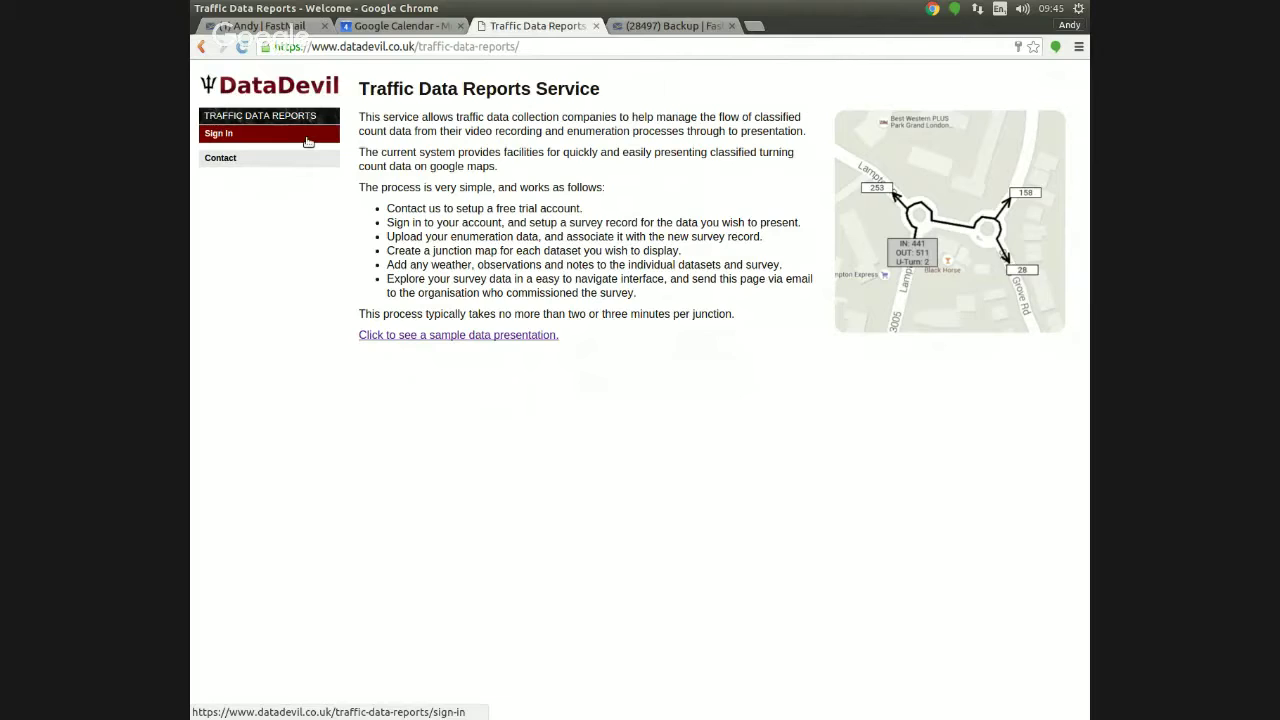
Sign in to the Traffic Data Reports account with the prefilled credentials.
{"action": "left_click", "coordinate": [308, 139]}
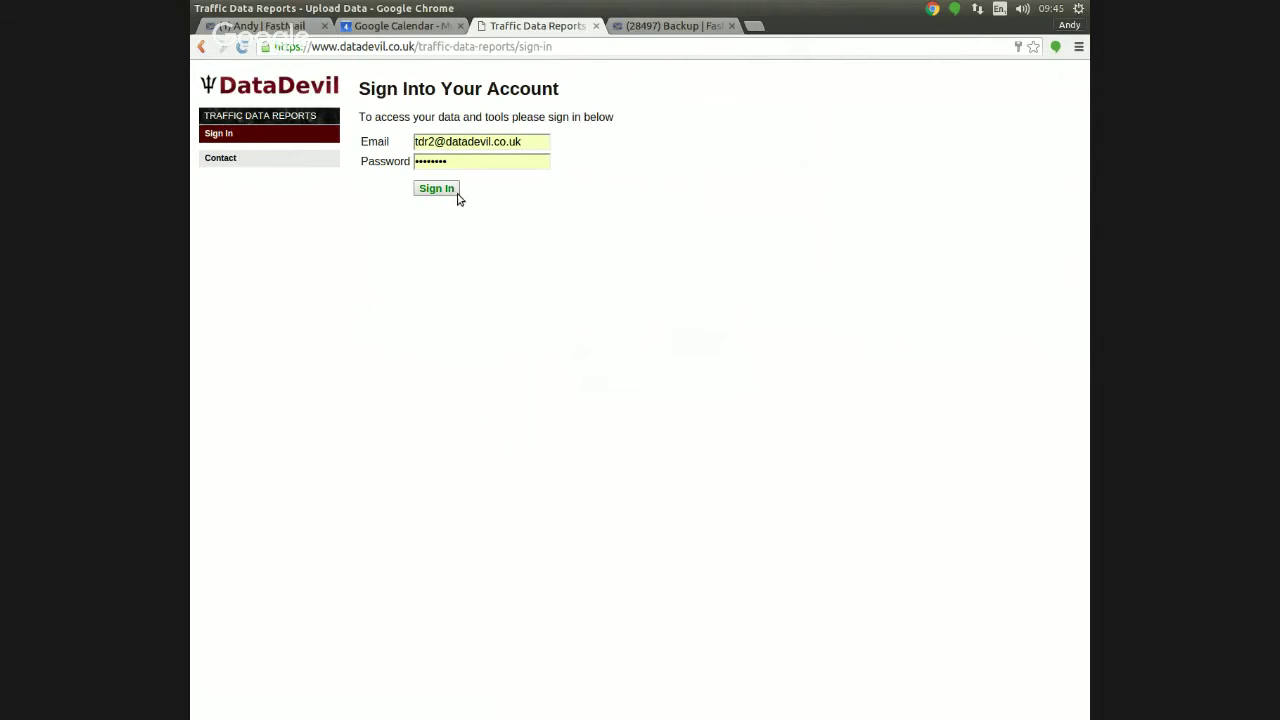
{"action": "left_click", "coordinate": [456, 194]}
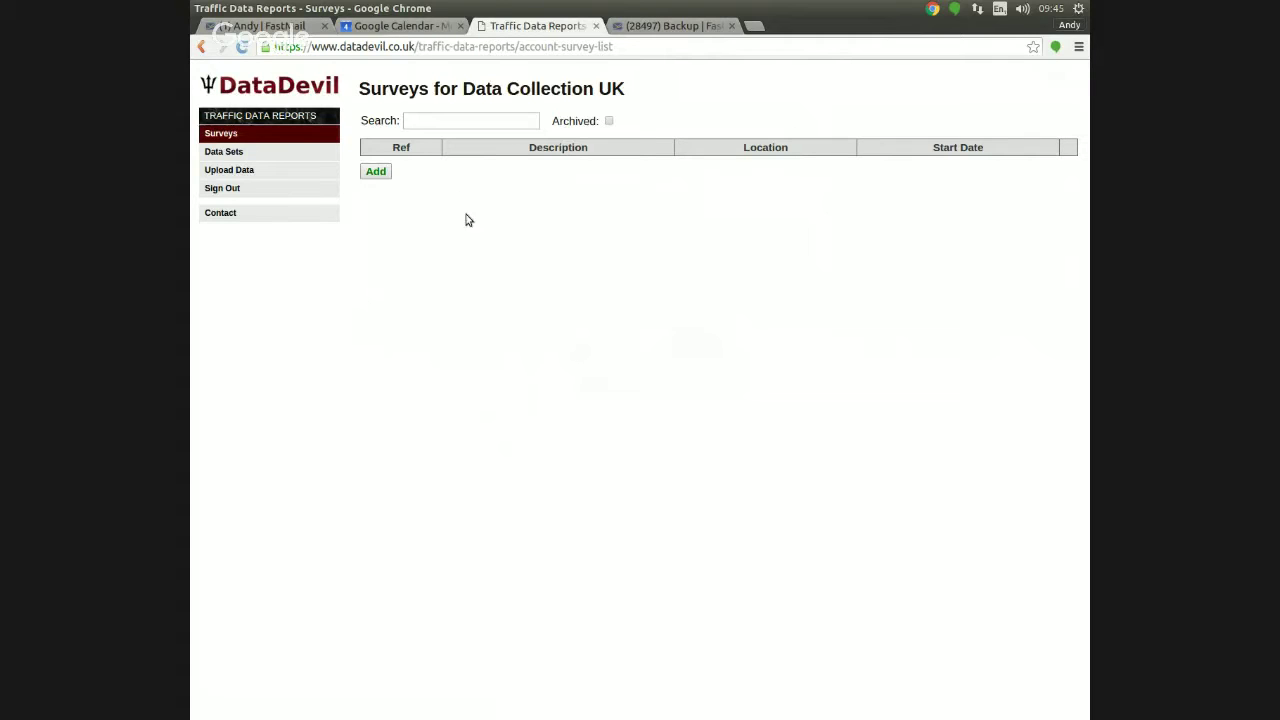
Start a new survey record and set its short description to "Turning Counts".
{"action": "left_click", "coordinate": [387, 174]}
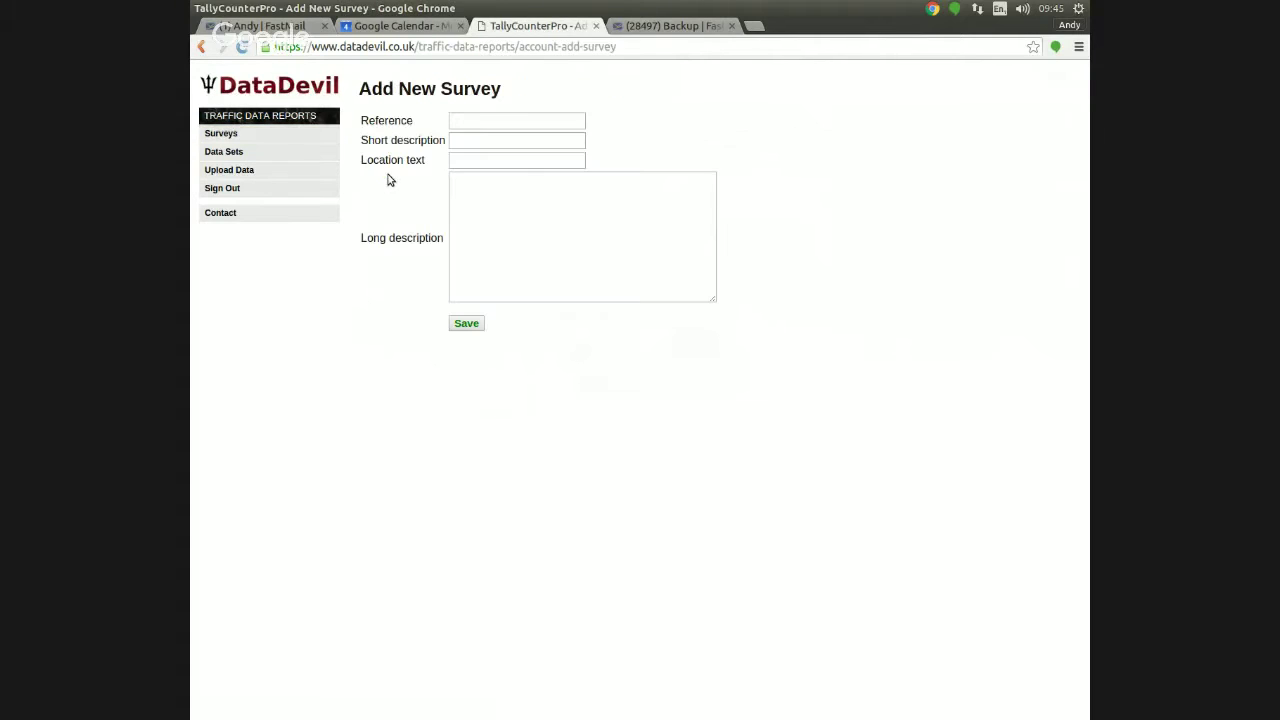
{"action": "left_click", "coordinate": [512, 140]}
{"action": "type", "text": "Tunring"}
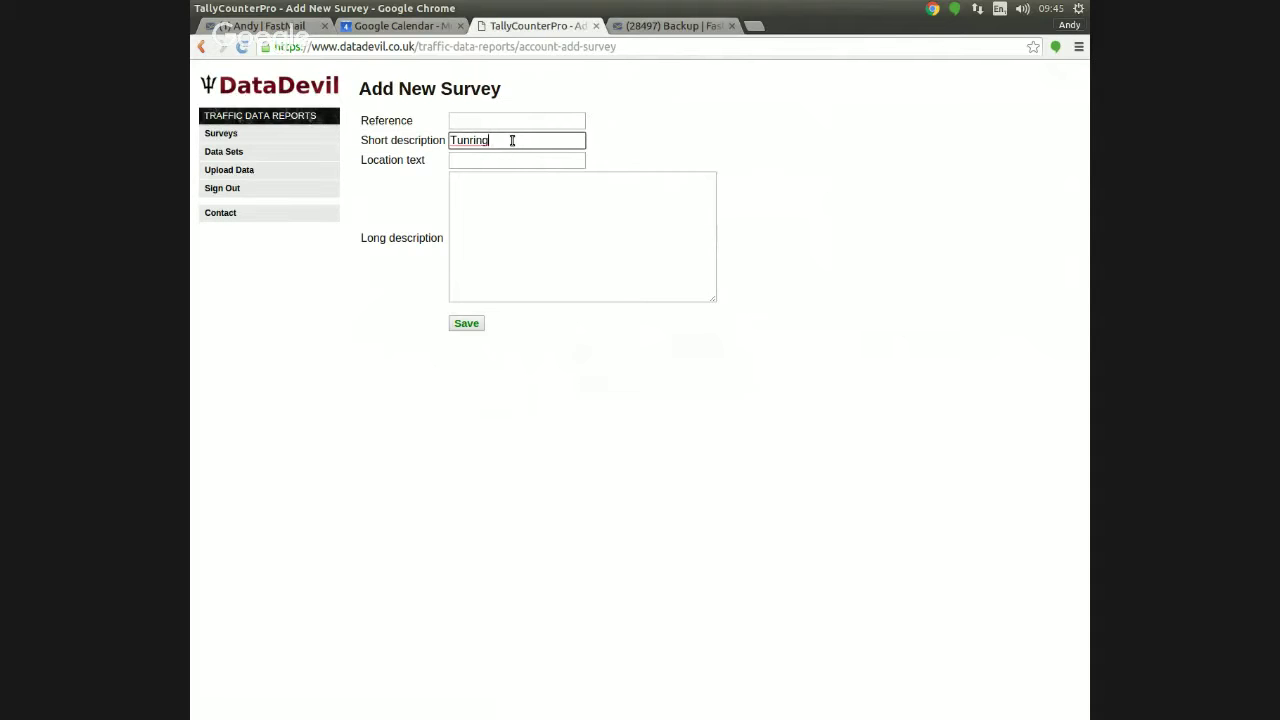
{"action": "key", "text": "BackSpace"}
{"action": "key", "text": "BackSpace"}
{"action": "key", "text": "BackSpace"}
{"action": "key", "text": "BackSpace"}
{"action": "key", "text": "BackSpace"}
{"action": "key", "text": "BackSpace"}
{"action": "type", "text": "rni"}
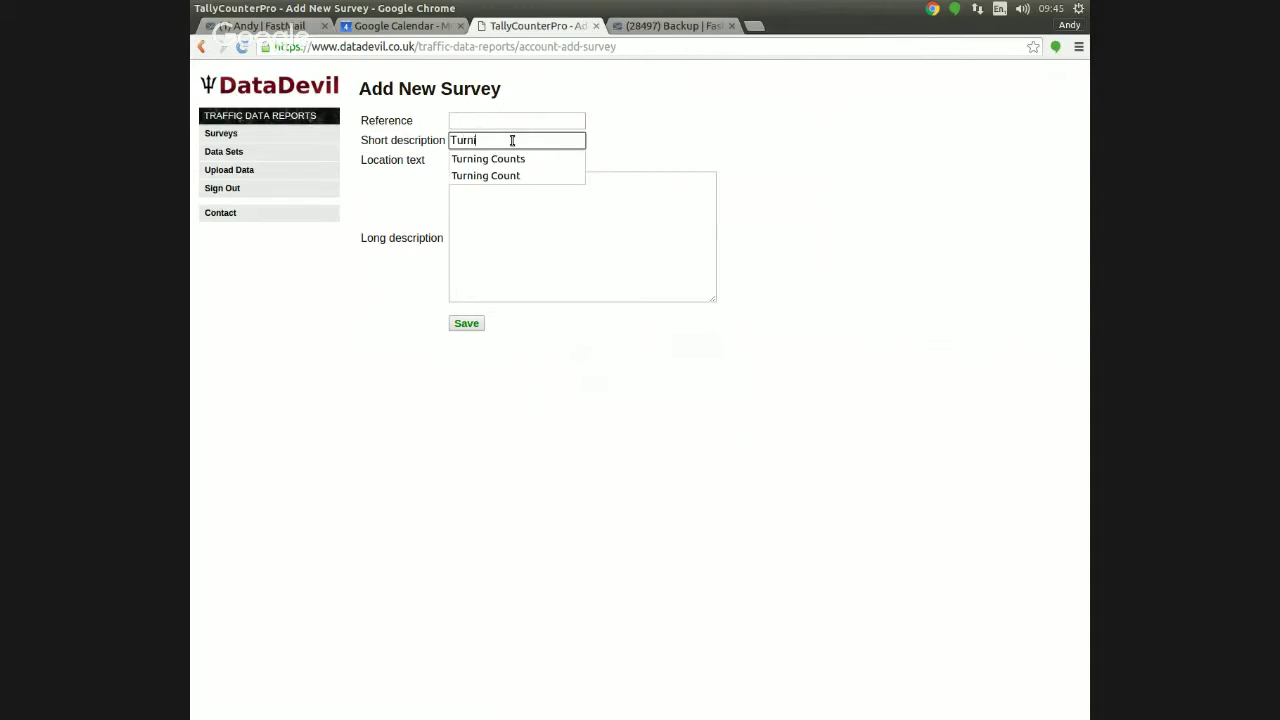
{"action": "type", "text": "ng C"}
{"action": "key", "text": "Down"}
{"action": "key", "text": "Tab"}
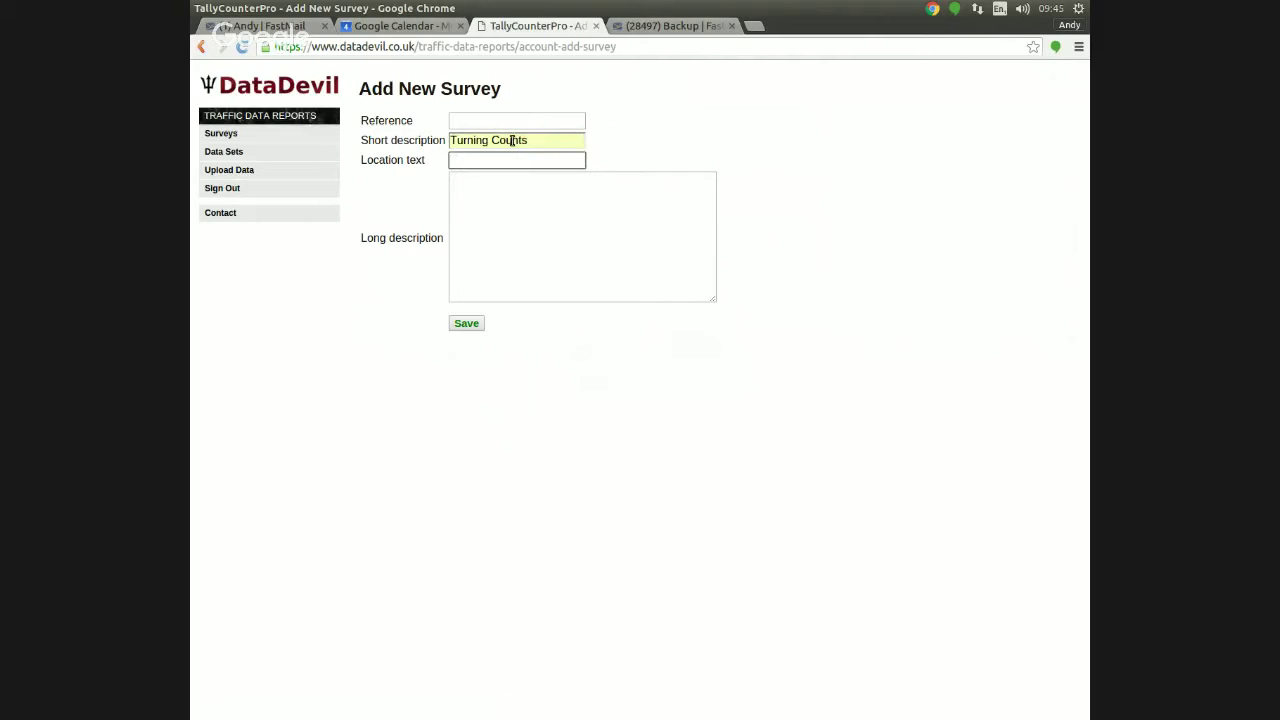
Set the new survey's location text to "Hounslow, UK" and save the survey.
{"action": "type", "text": "Hounslow"}
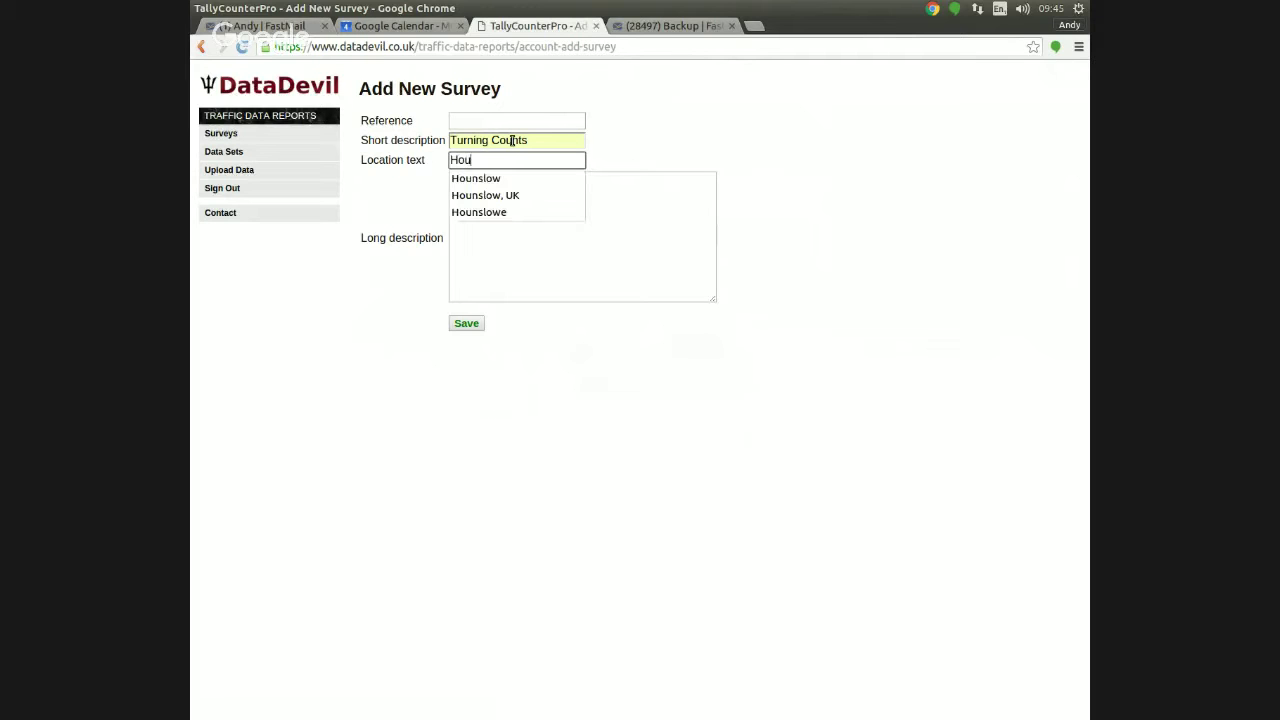
{"action": "key", "text": "Down"}
{"action": "key", "text": "Down"}
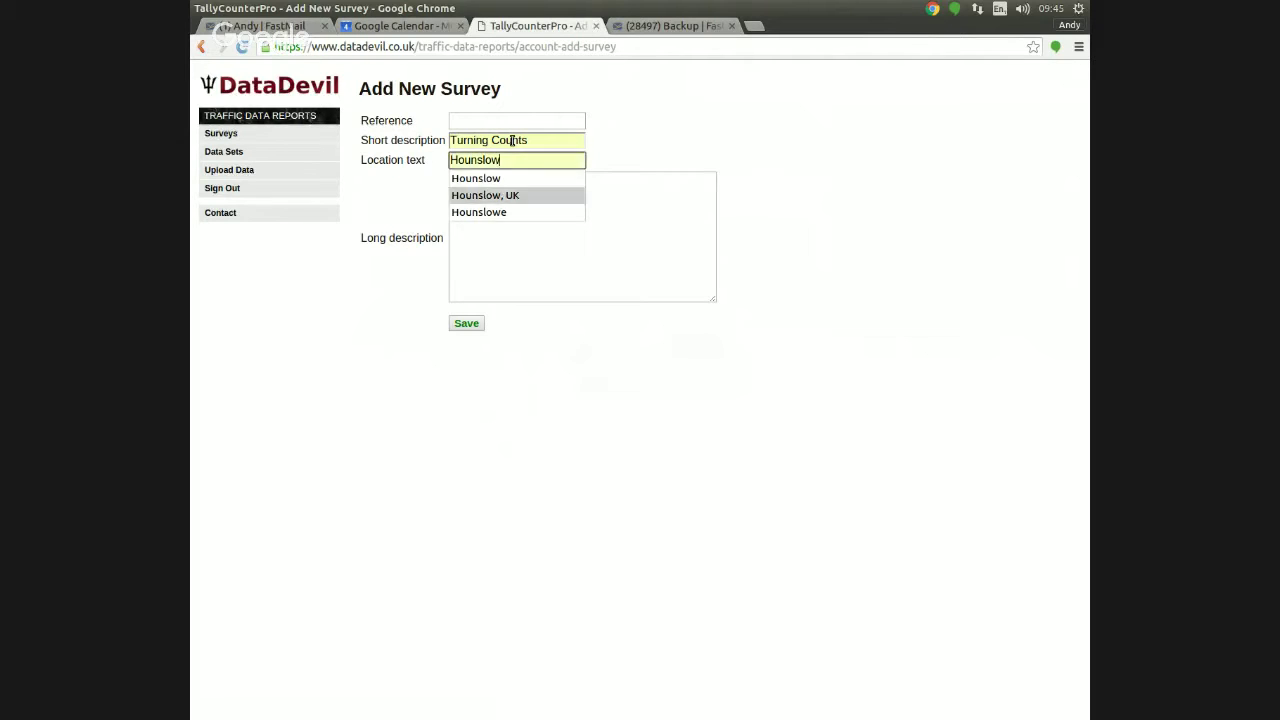
{"action": "key", "text": "Tab"}
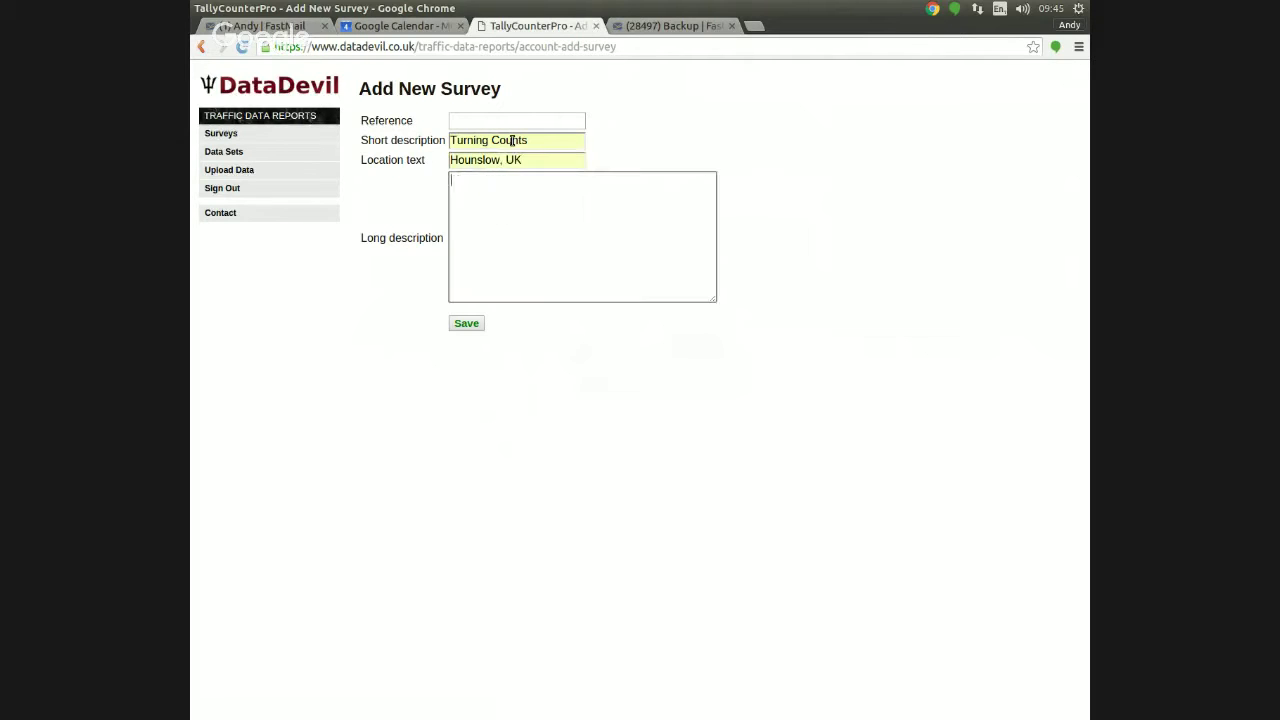
{"action": "left_click", "coordinate": [466, 325]}
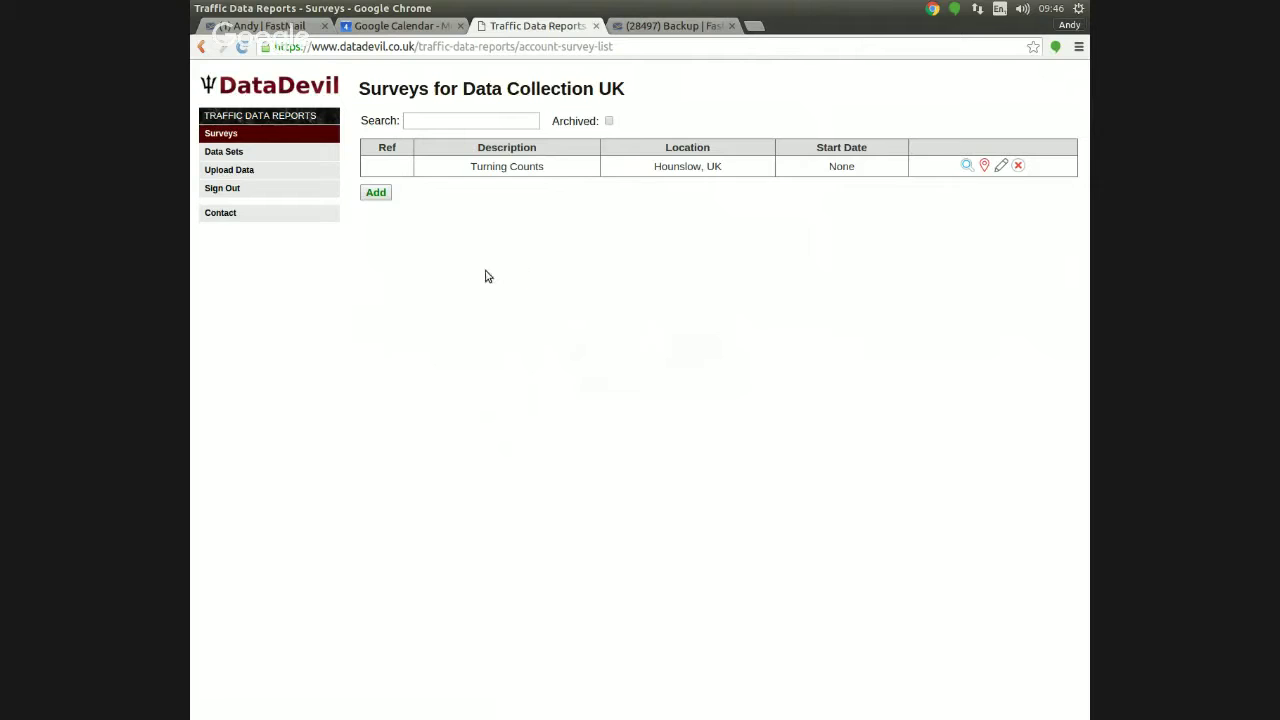
Upload the file "Hounslow Fictional TC Data.xlsx" as Junction Turning Count data.
{"action": "left_click", "coordinate": [329, 176]}
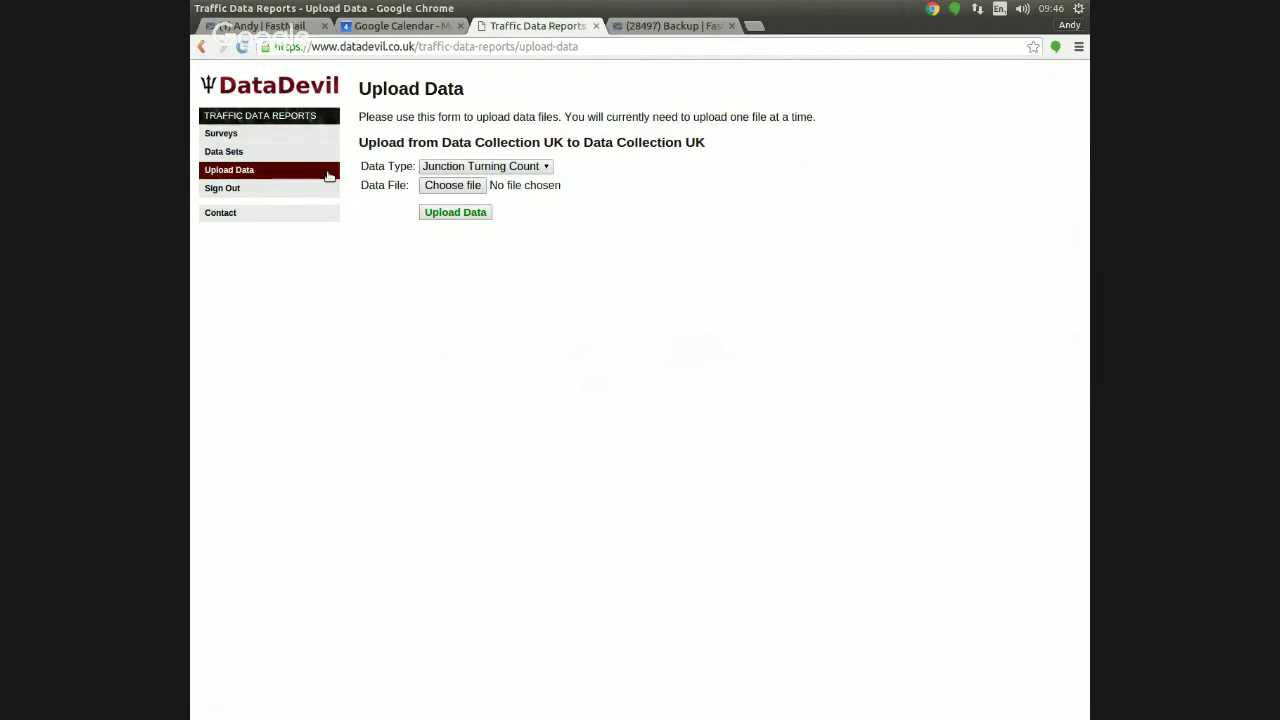
{"action": "left_click", "coordinate": [480, 190]}
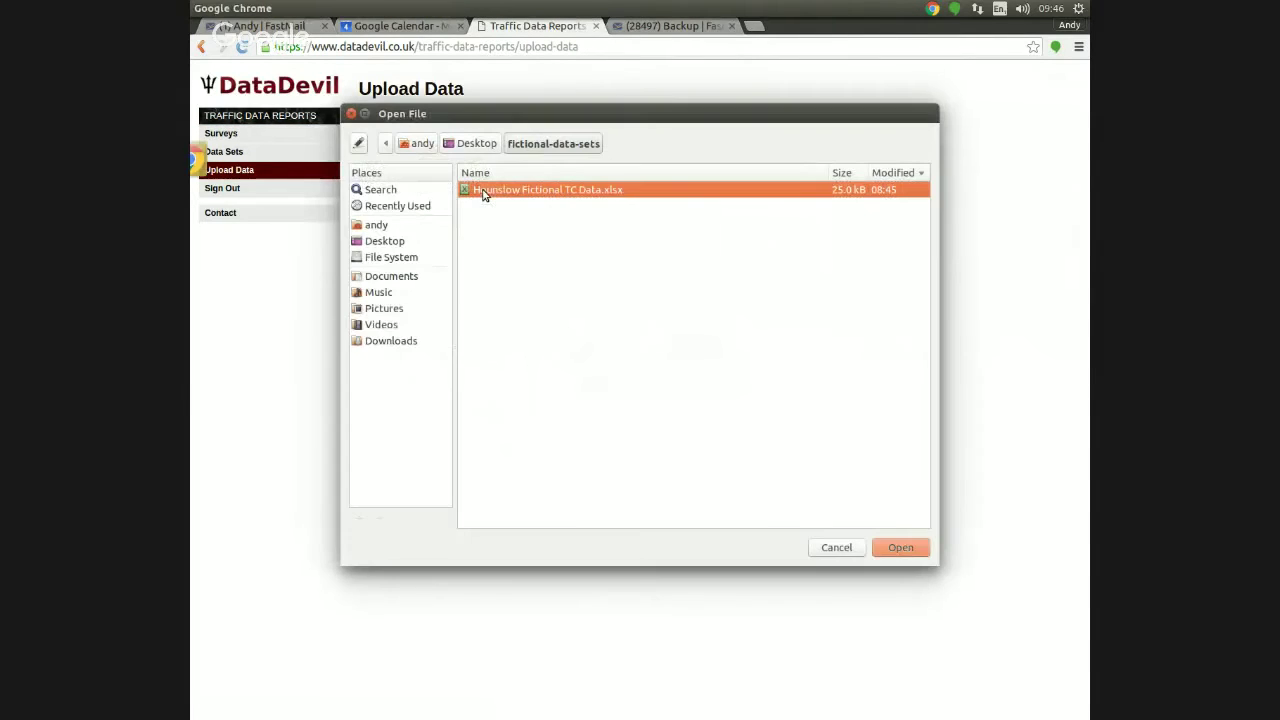
{"action": "double_click", "coordinate": [649, 195]}
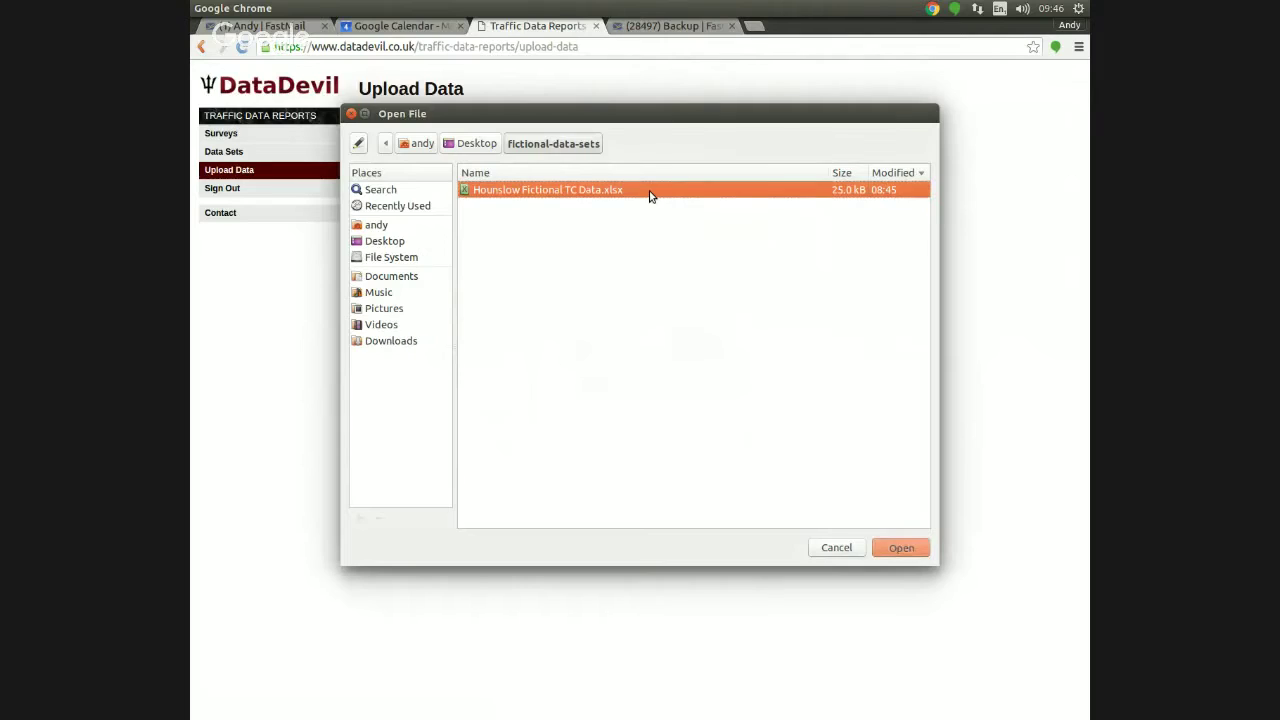
{"action": "left_click", "coordinate": [472, 215]}
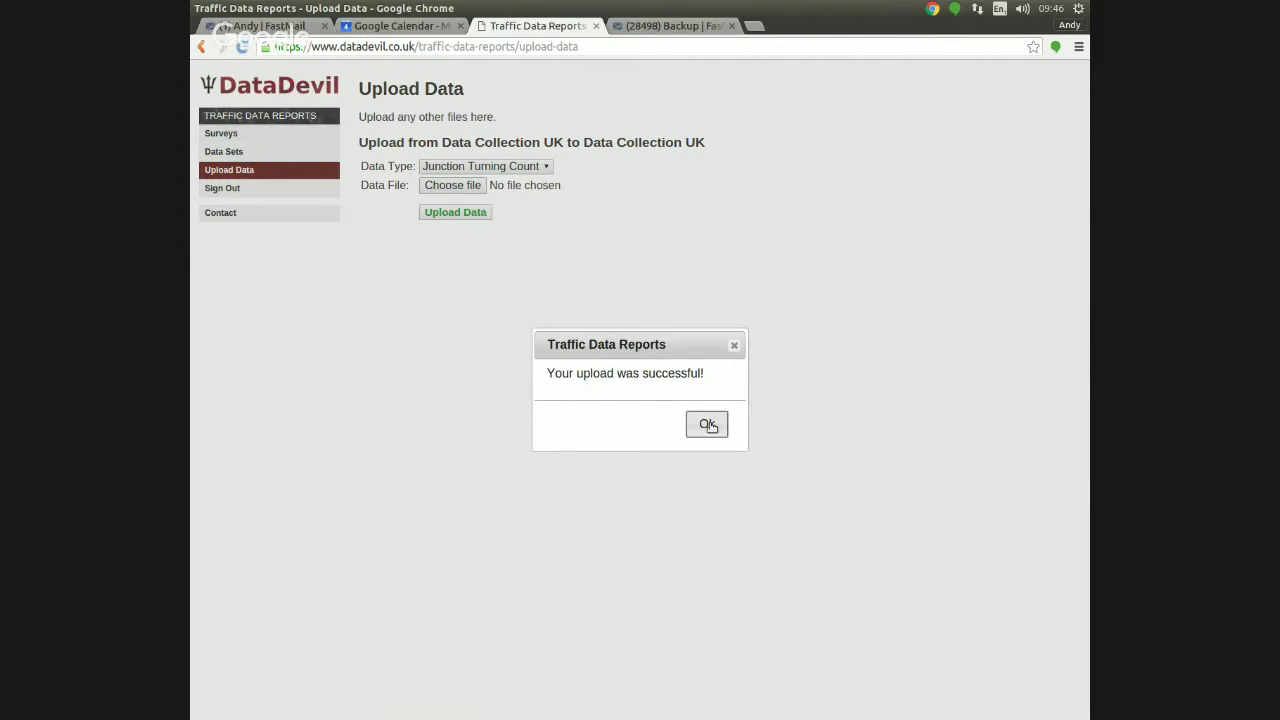
{"action": "left_click", "coordinate": [708, 425]}
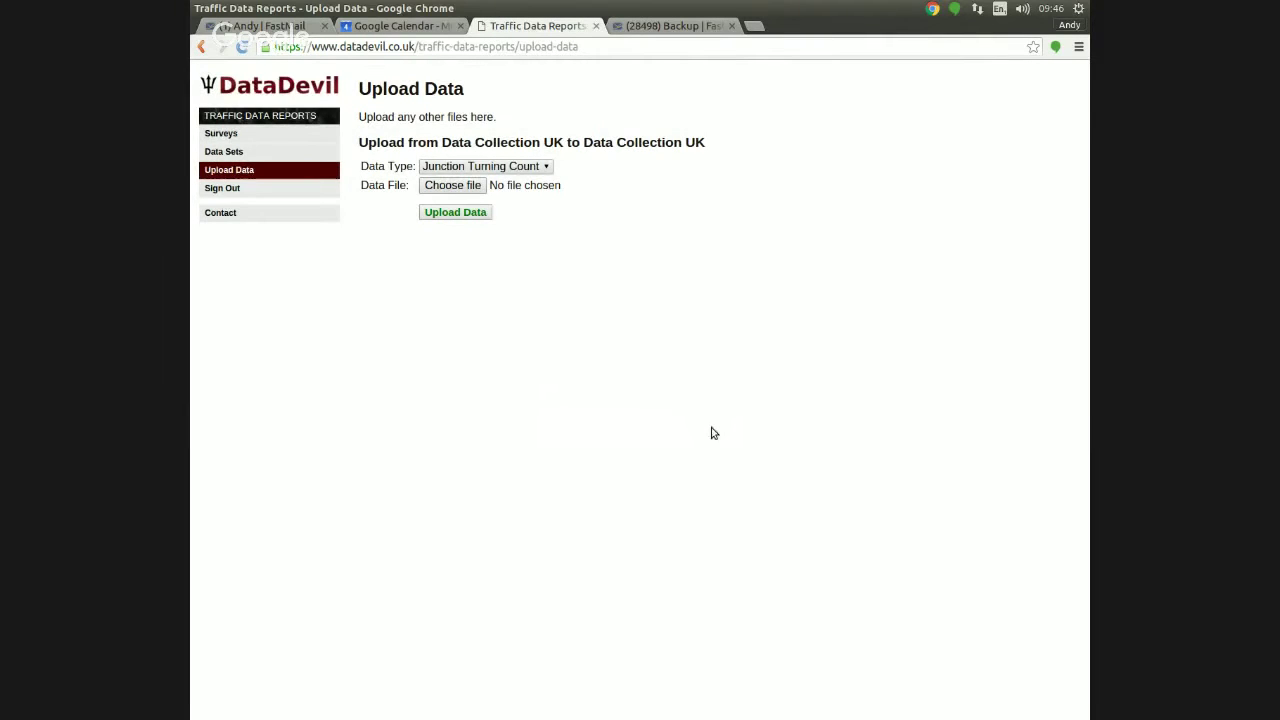
In the data sets list, set the reference of the A3005 Lampton Rd / Main Civic Centre Entrance data set to J1.
{"action": "left_click", "coordinate": [324, 156]}
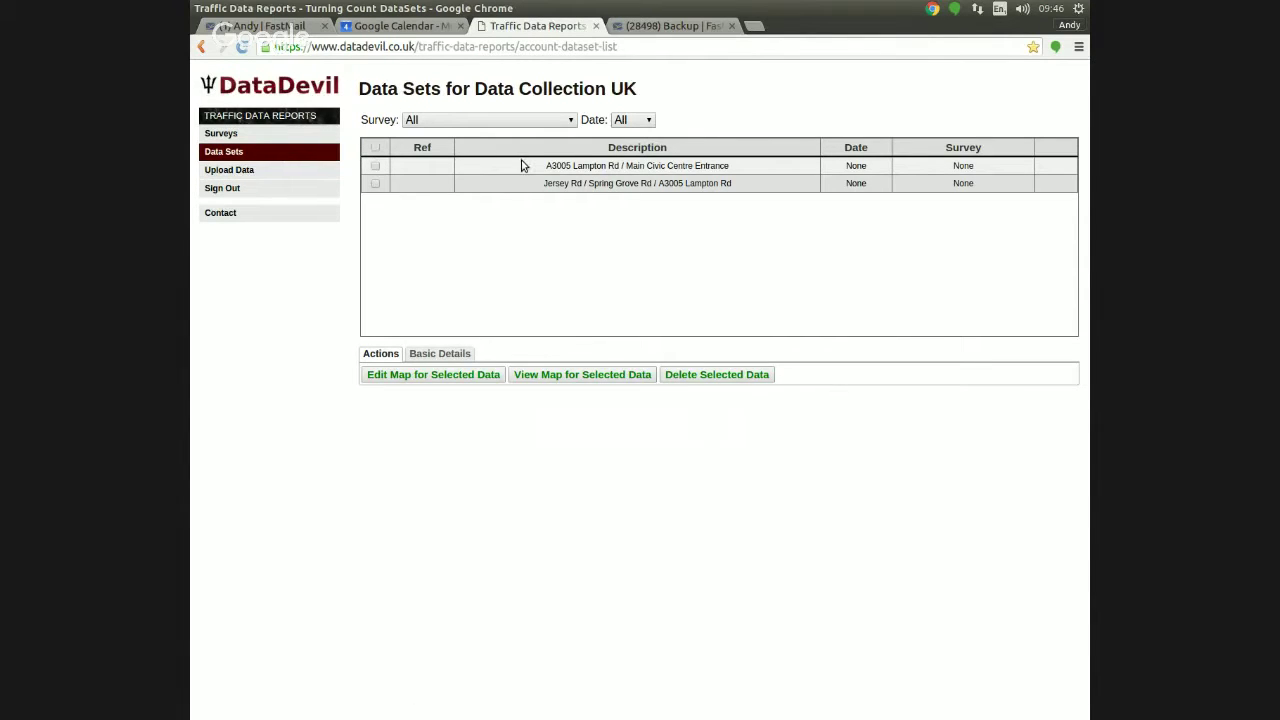
{"action": "left_click", "coordinate": [376, 166]}
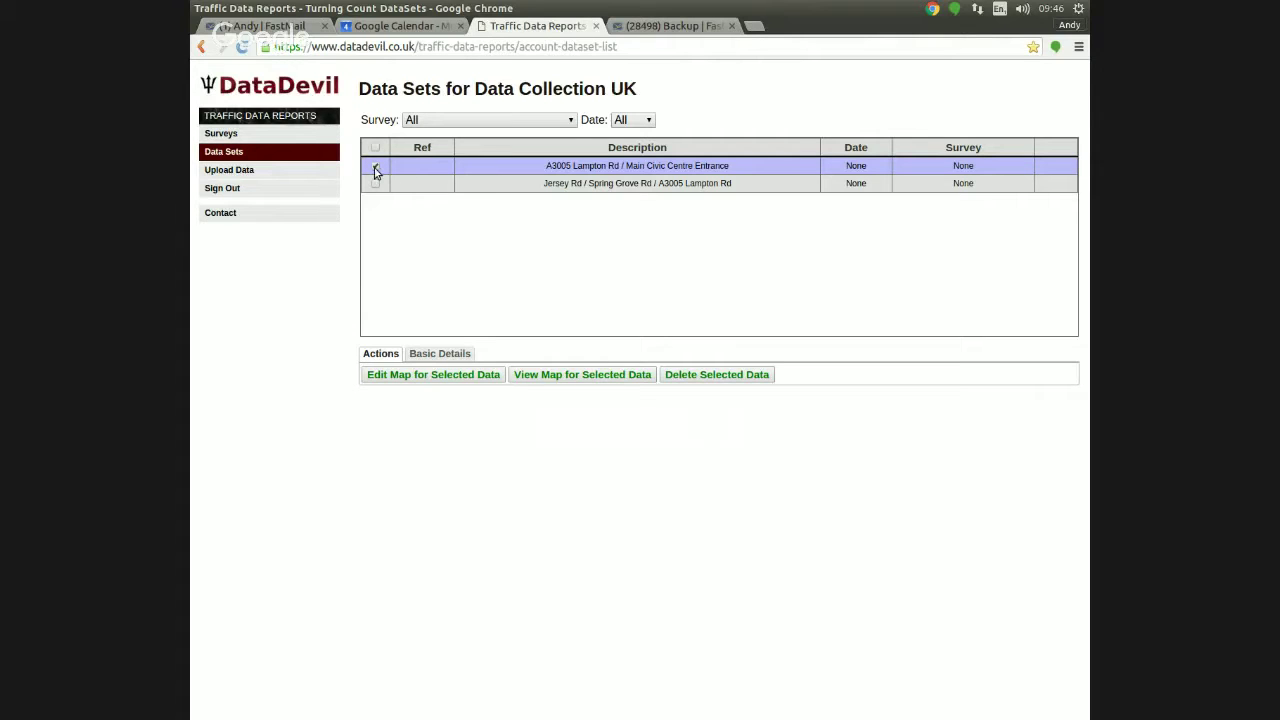
{"action": "left_click", "coordinate": [463, 354]}
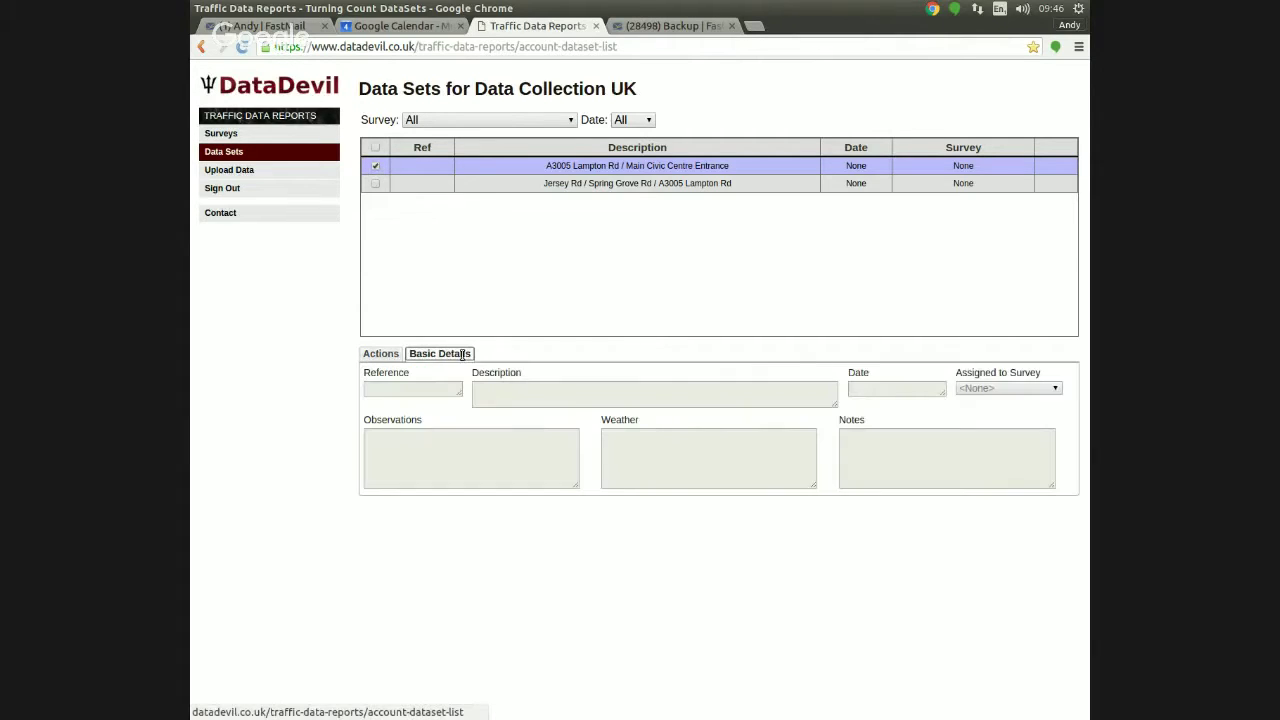
{"action": "left_click", "coordinate": [408, 390]}
{"action": "type", "text": "J1"}
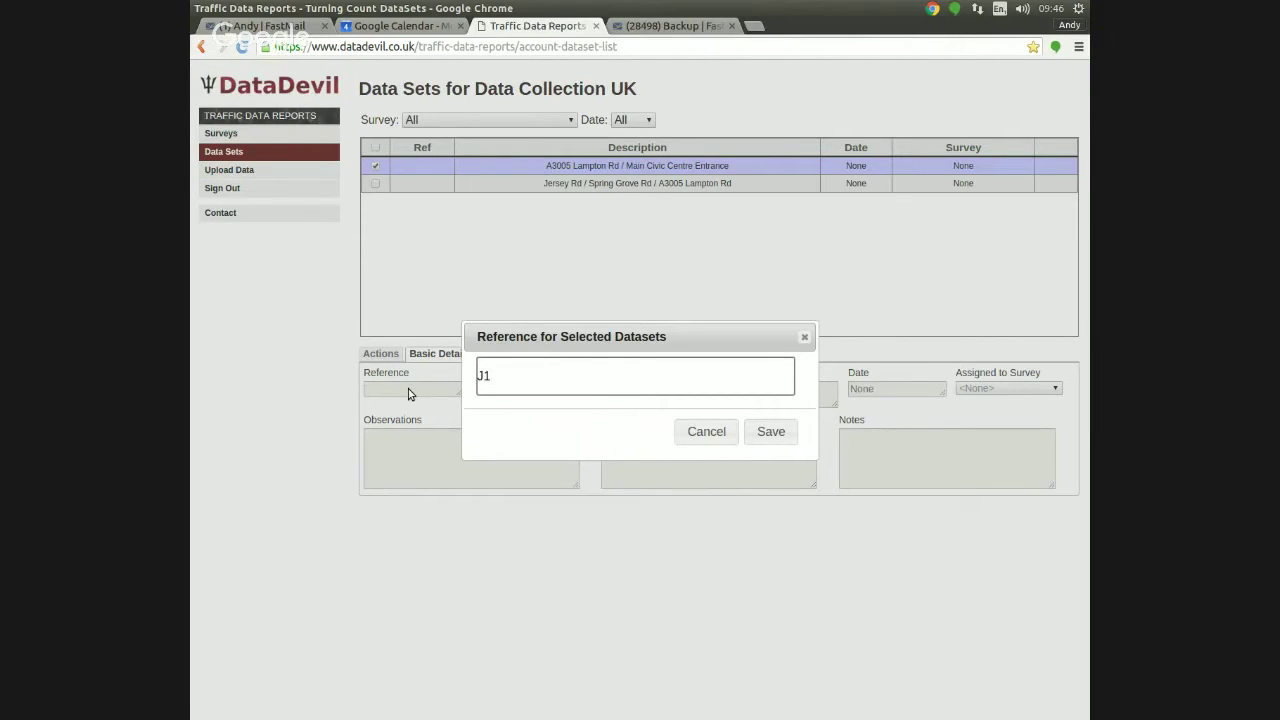
{"action": "left_click", "coordinate": [771, 433]}
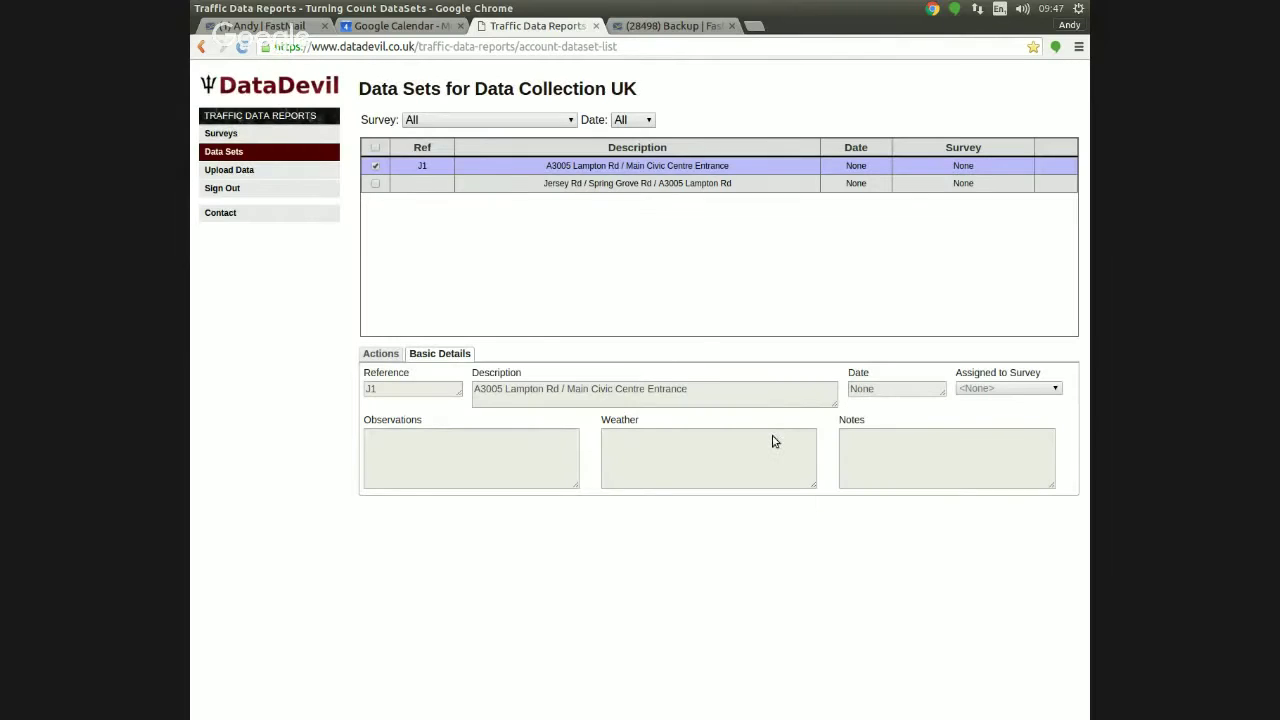
Set the reference of only the Jersey Rd / Spring Grove Rd / A3005 Lampton Rd data set to J2.
{"action": "left_click", "coordinate": [375, 166]}
{"action": "left_click", "coordinate": [377, 184]}
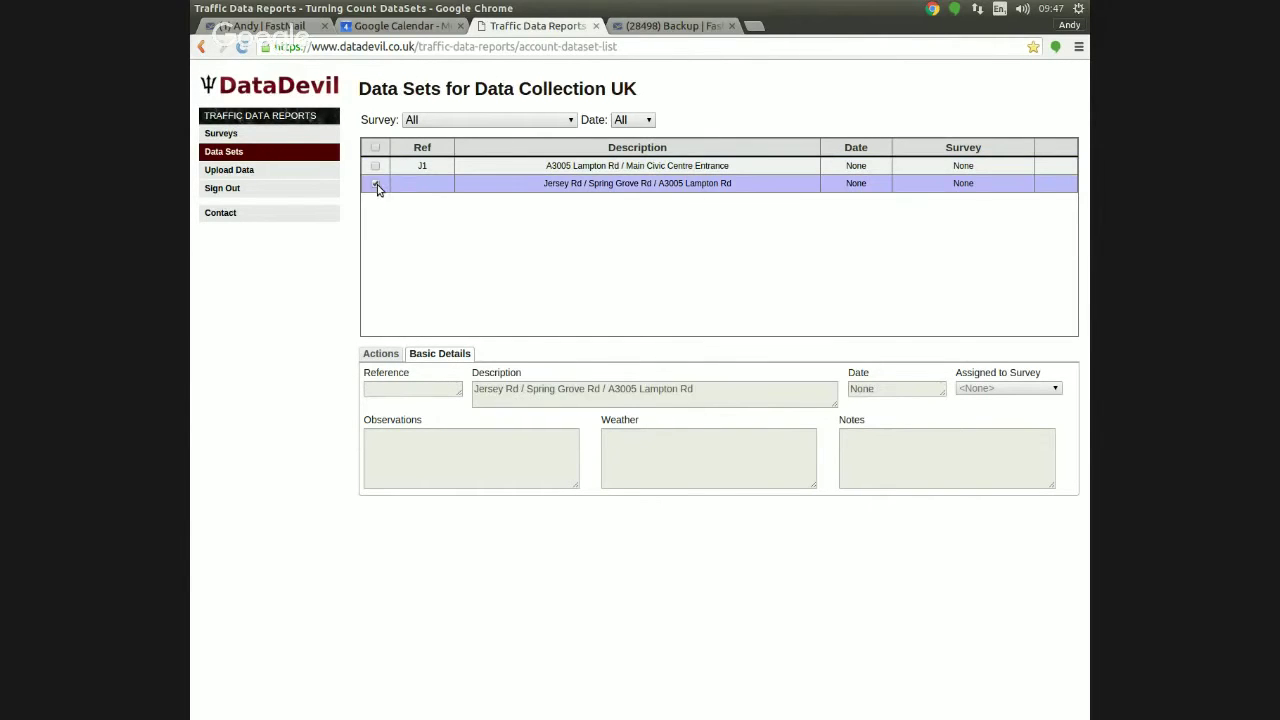
{"action": "left_click", "coordinate": [419, 390]}
{"action": "type", "text": "J2"}
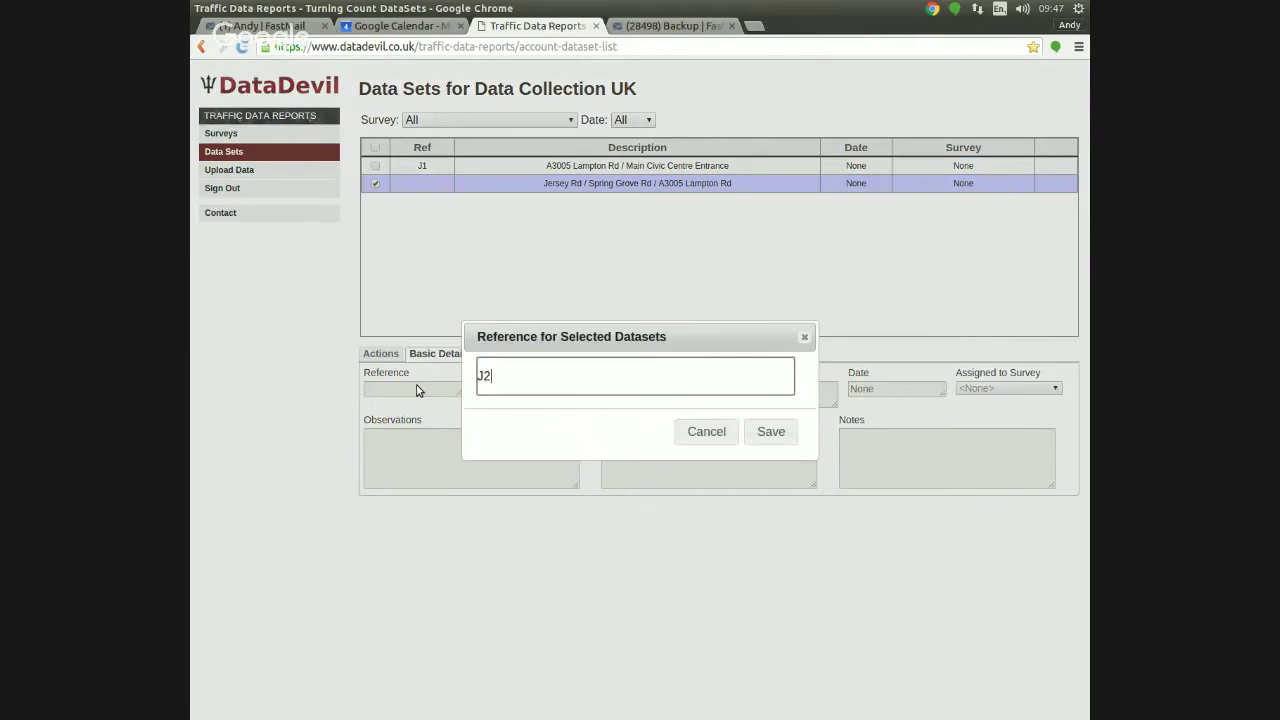
{"action": "left_click", "coordinate": [771, 433]}
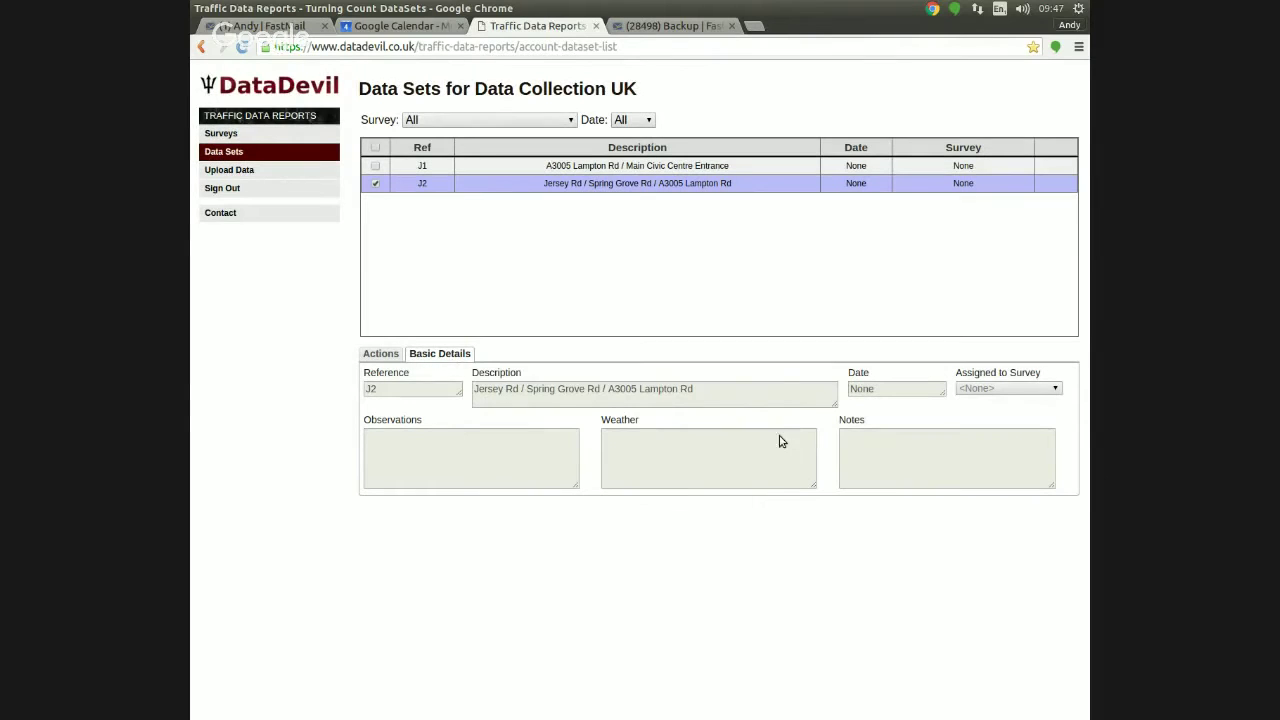
Set the date of both data sets, J1 and J2, to 1 Feb 2016.
{"action": "left_click", "coordinate": [376, 148]}
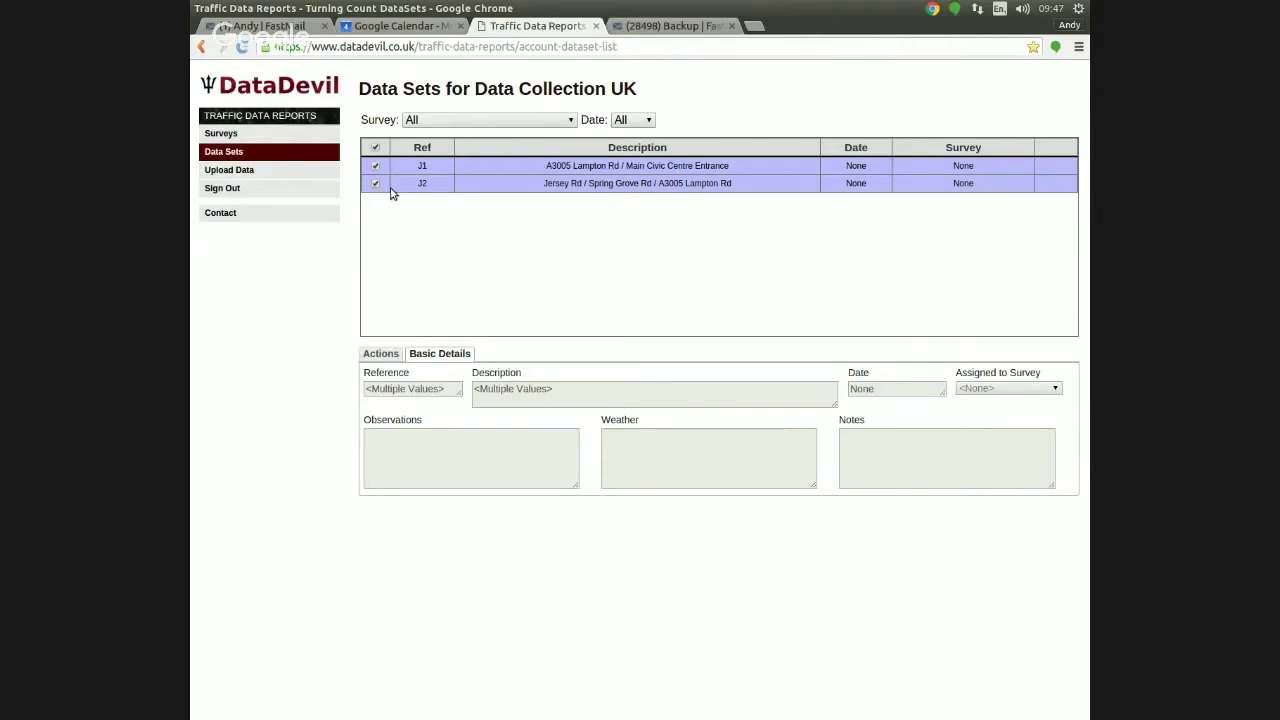
{"action": "left_click", "coordinate": [905, 390]}
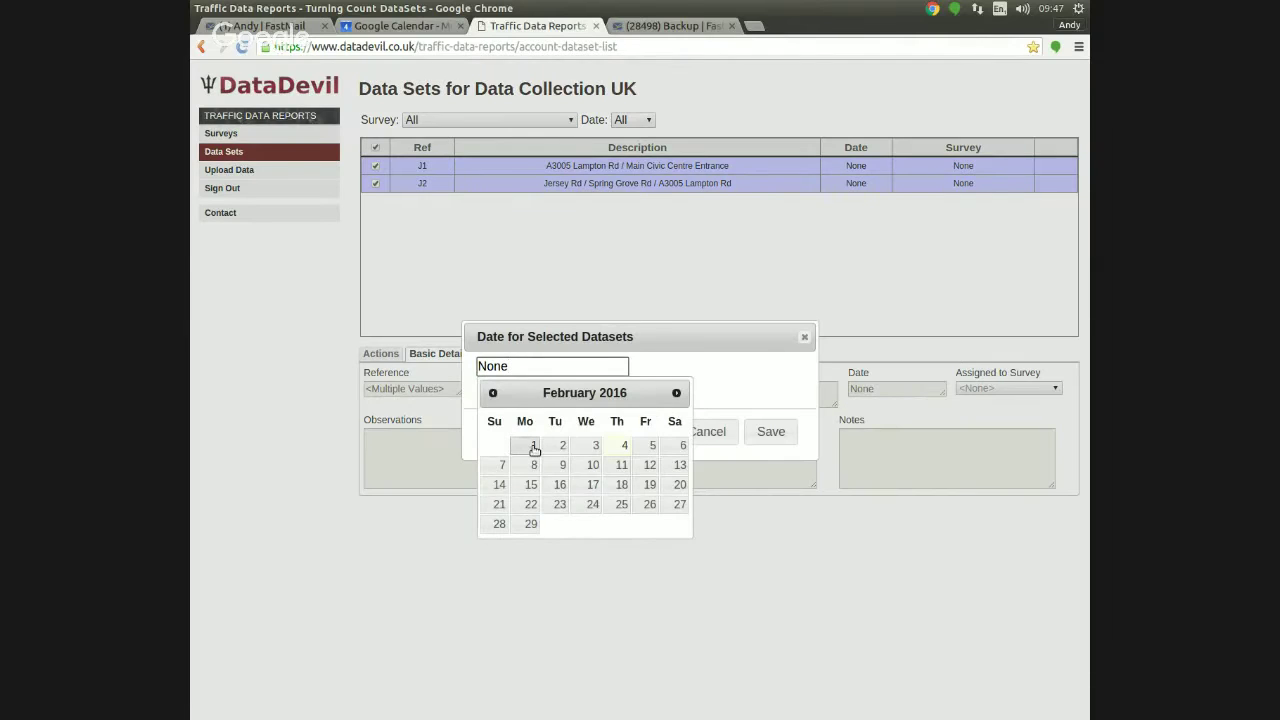
{"action": "left_click", "coordinate": [533, 447]}
{"action": "left_click", "coordinate": [775, 436]}
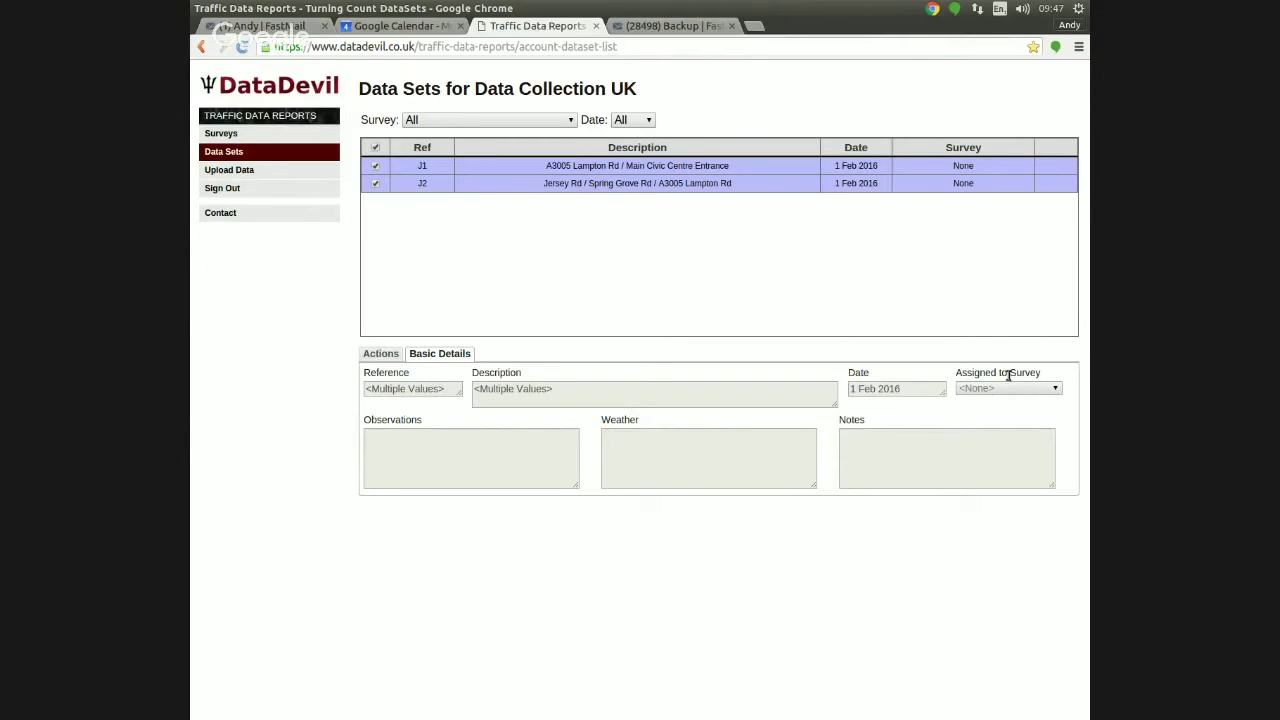
Assign both selected data sets to the survey "Turning Counts - Hounslow, UK".
{"action": "left_click", "coordinate": [1057, 393]}
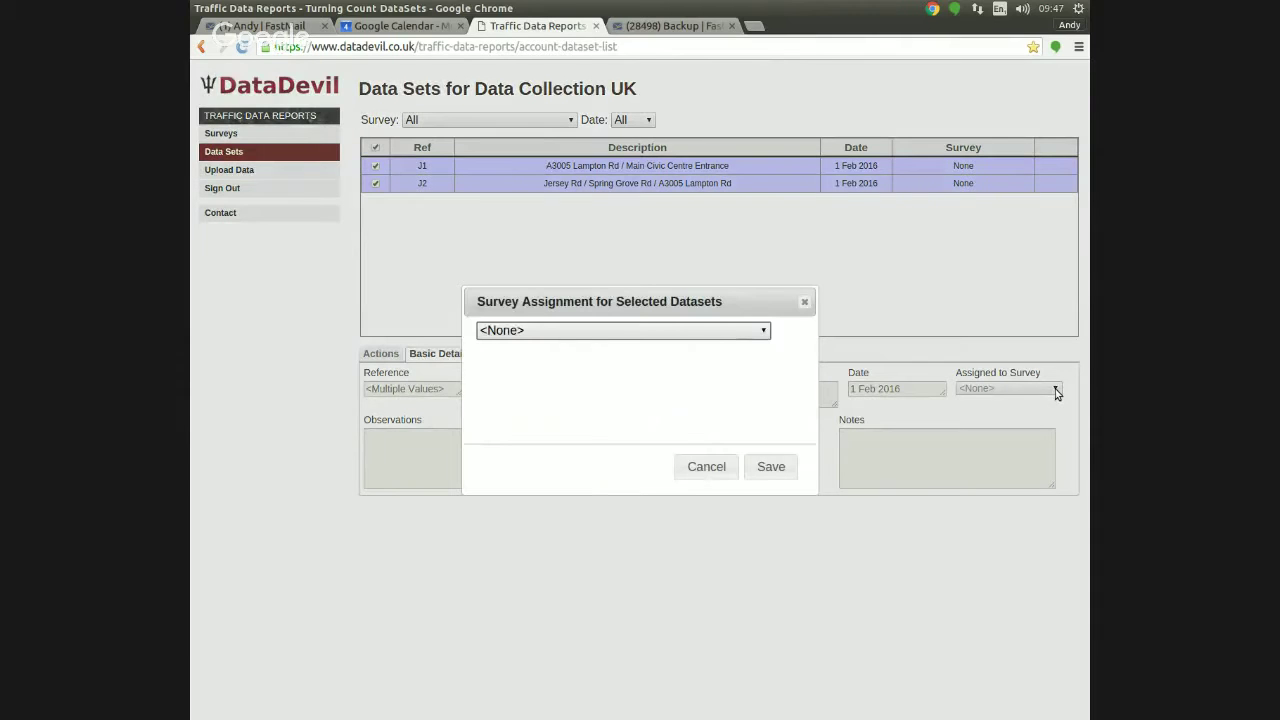
{"action": "left_click", "coordinate": [742, 330]}
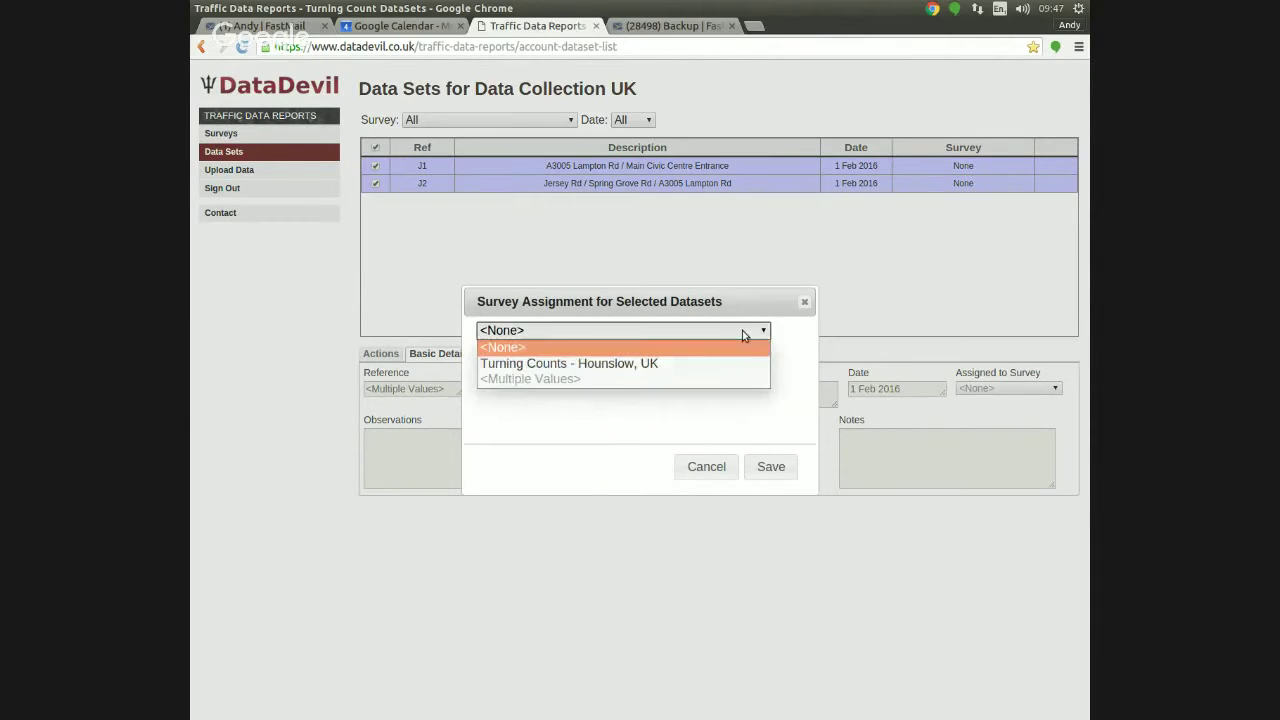
{"action": "left_click", "coordinate": [628, 364]}
{"action": "left_click", "coordinate": [787, 474]}
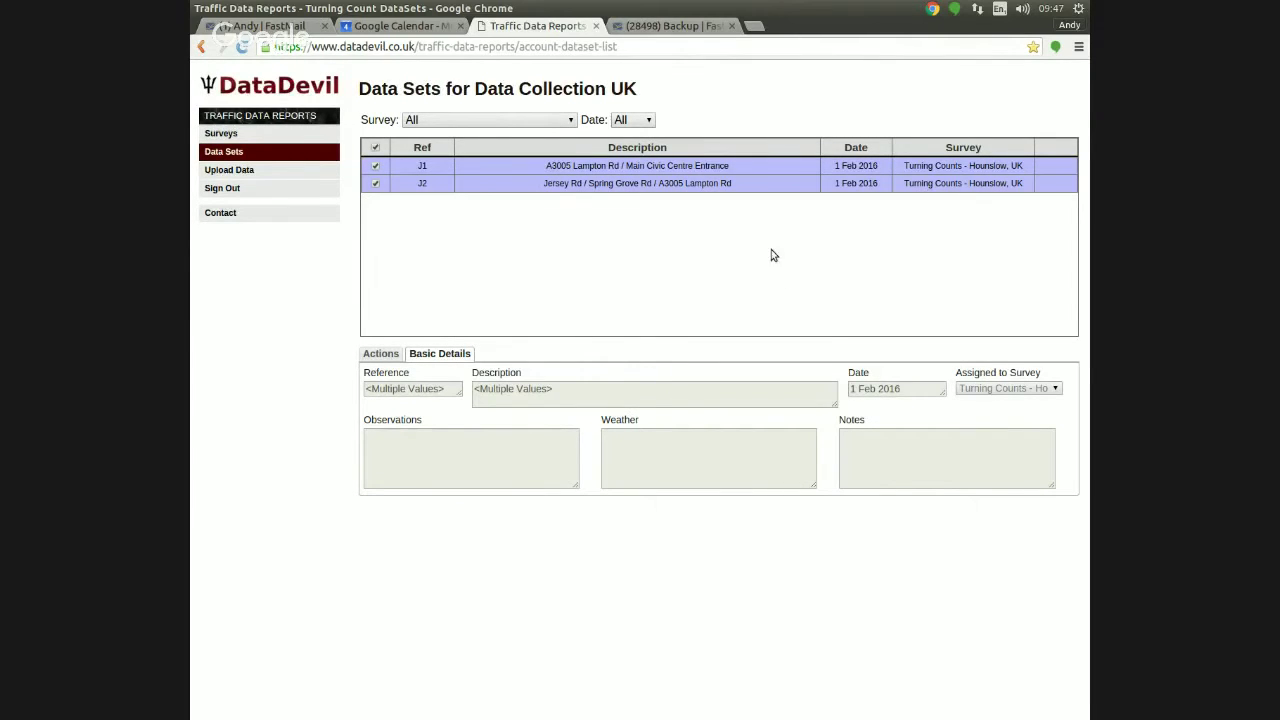
Record the weather for both selected data sets as "Sunny and Dry".
{"action": "left_click", "coordinate": [691, 467]}
{"action": "type", "text": "Sunny"}
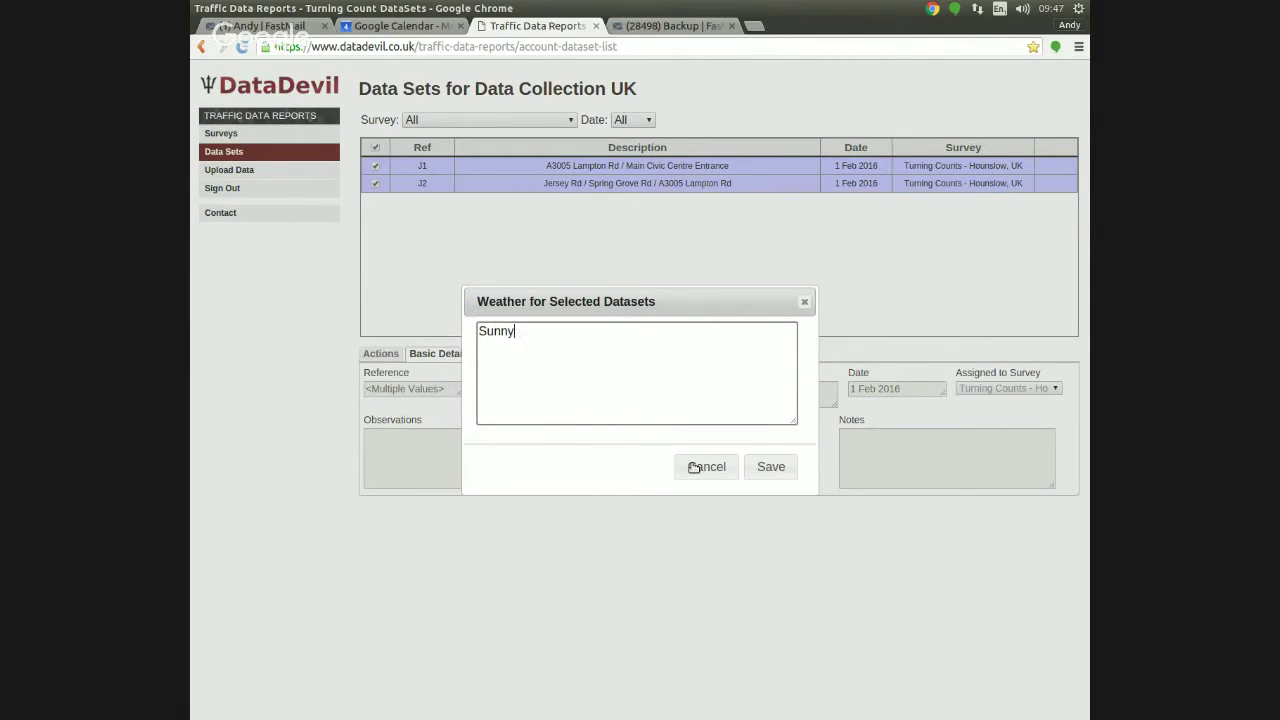
{"action": "type", "text": " and Dry"}
{"action": "left_click", "coordinate": [782, 474]}
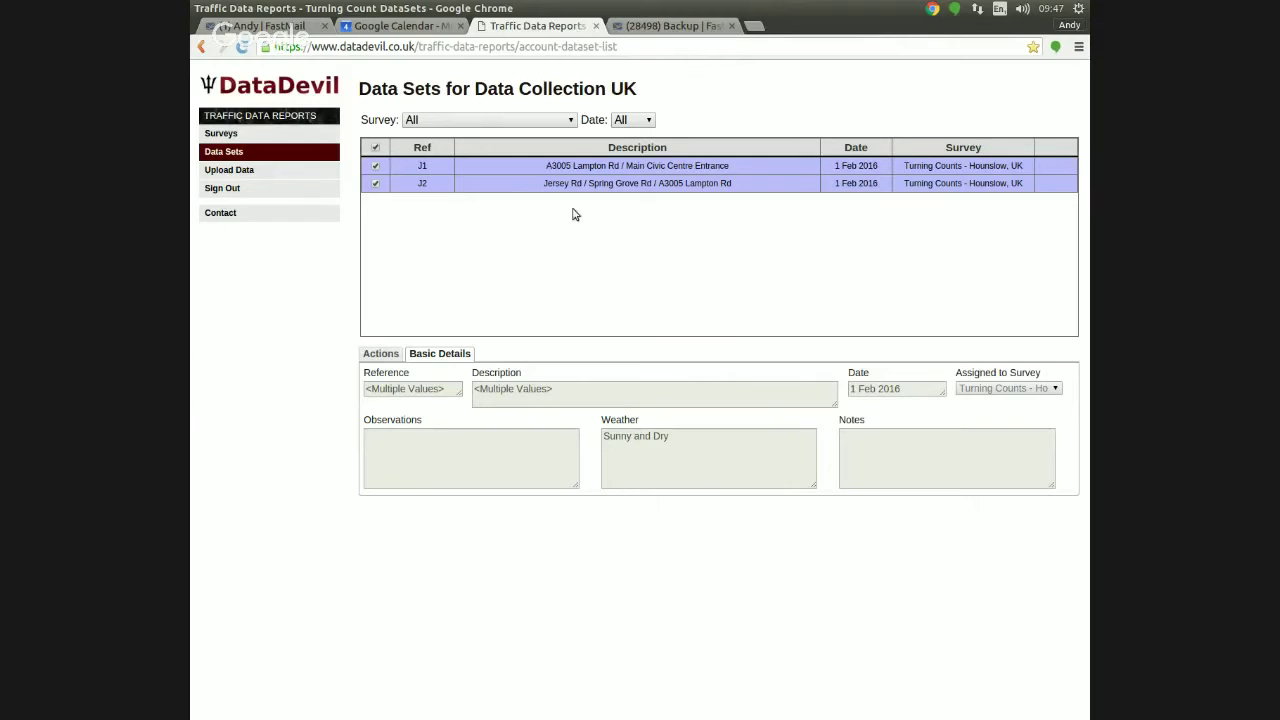
Select only data set J1 and open its junction map for editing.
{"action": "left_click", "coordinate": [376, 148]}
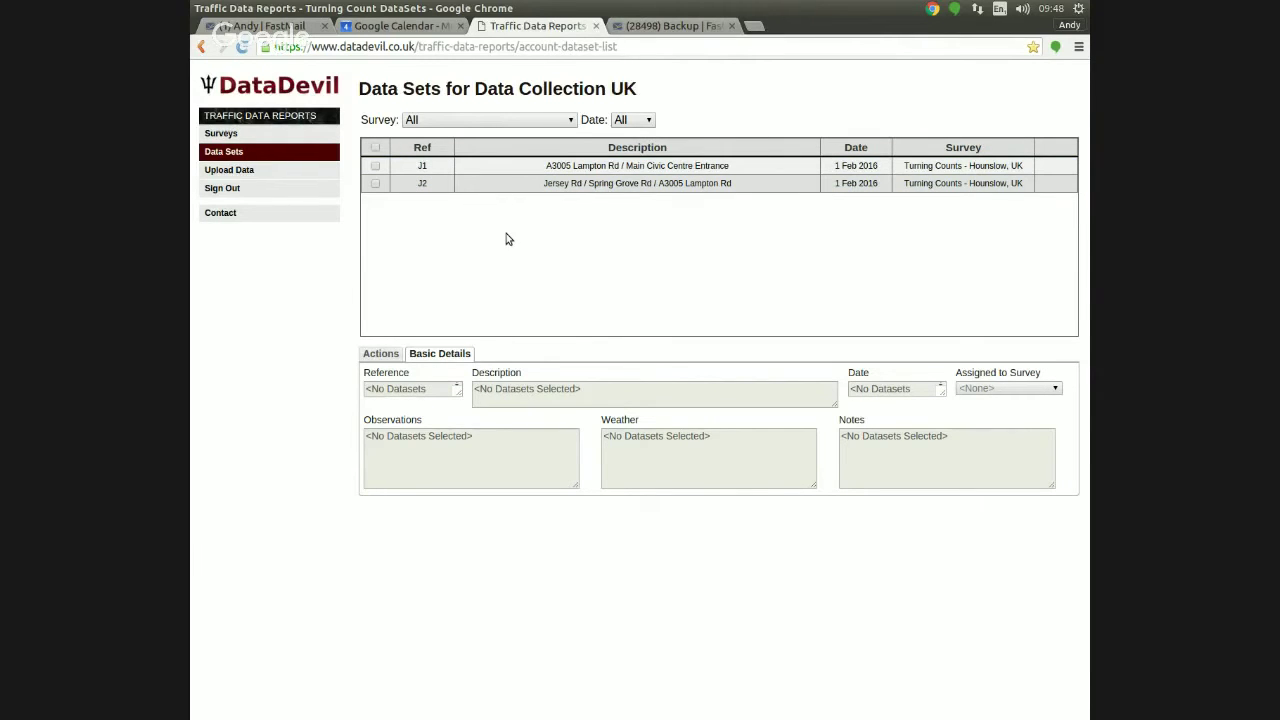
{"action": "left_click", "coordinate": [398, 358]}
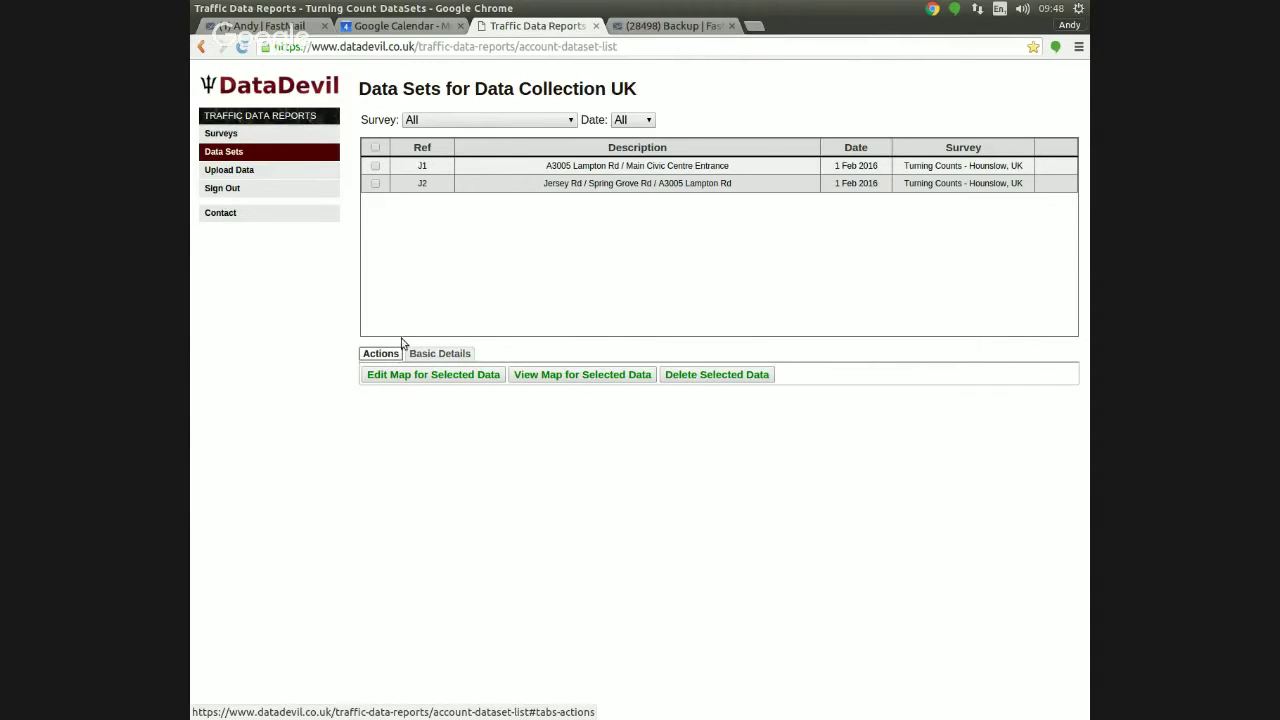
{"action": "left_click", "coordinate": [376, 168]}
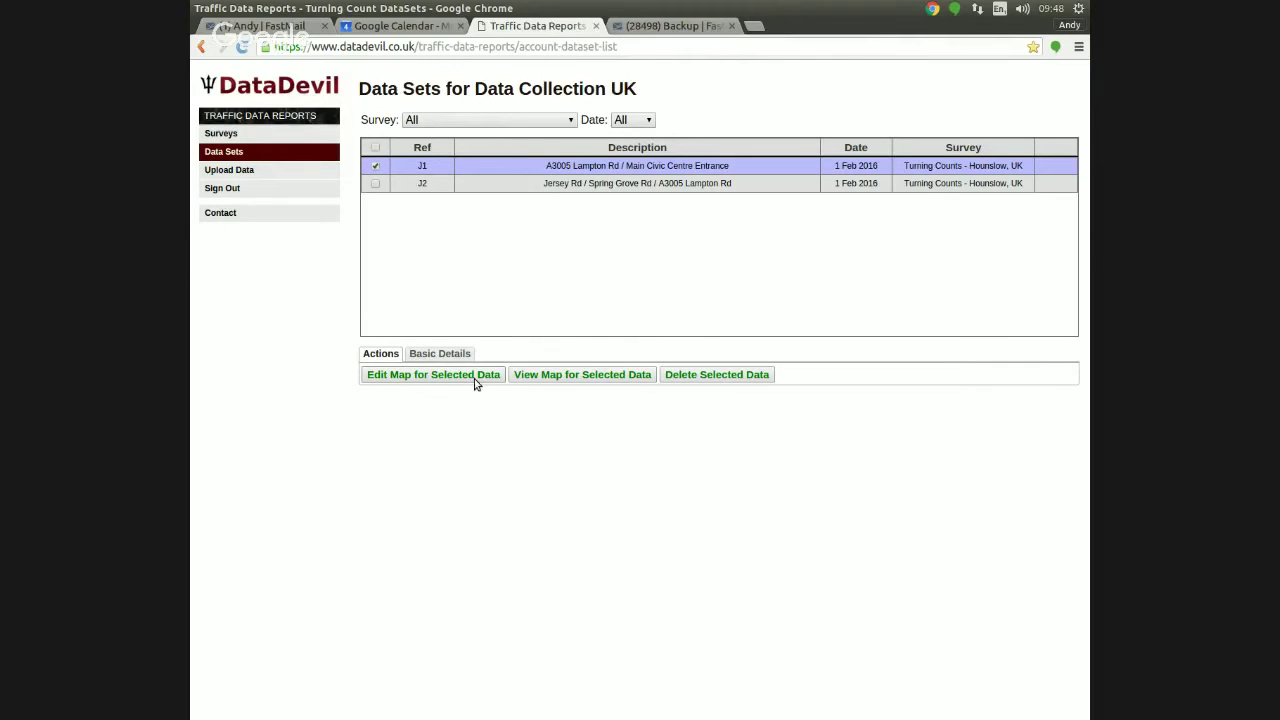
{"action": "left_click", "coordinate": [501, 380]}
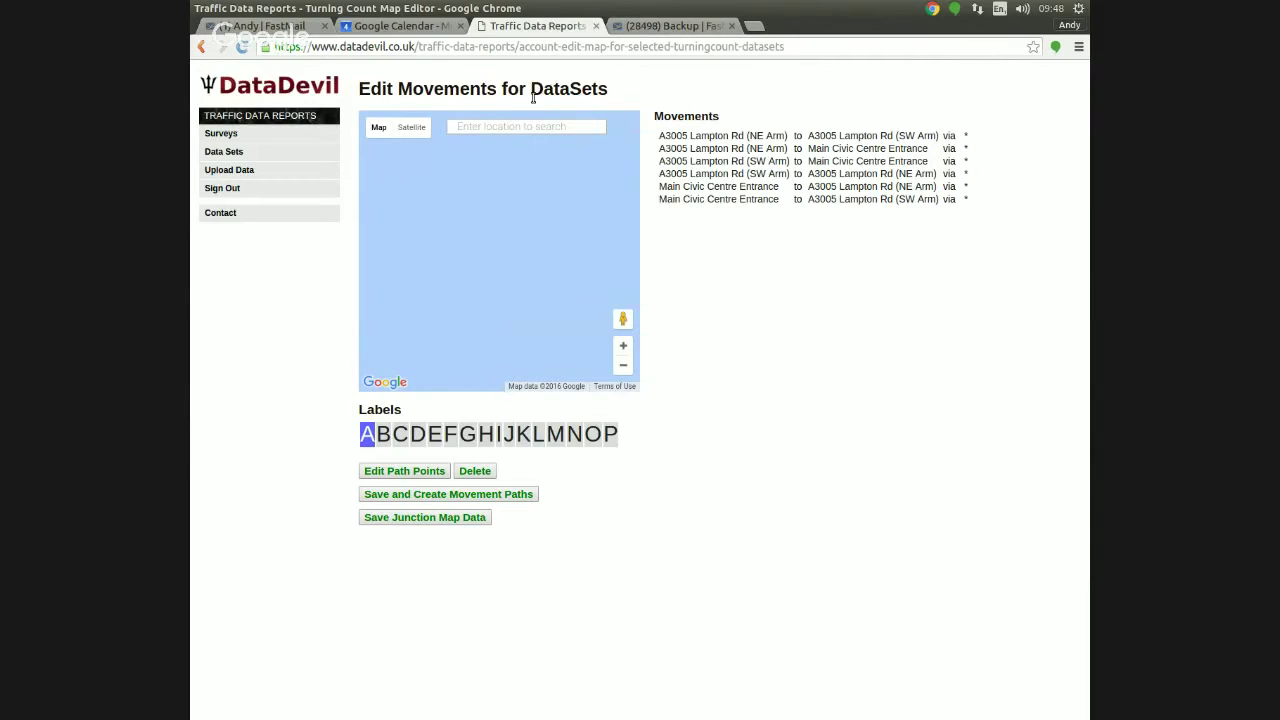
Search the map for Hounslow, United Kingdom and for Civic Centre, Lampton Road, and centre it on the entrance road's junction with the A3005.
{"action": "left_click", "coordinate": [519, 126]}
{"action": "type", "text": "hounslow"}
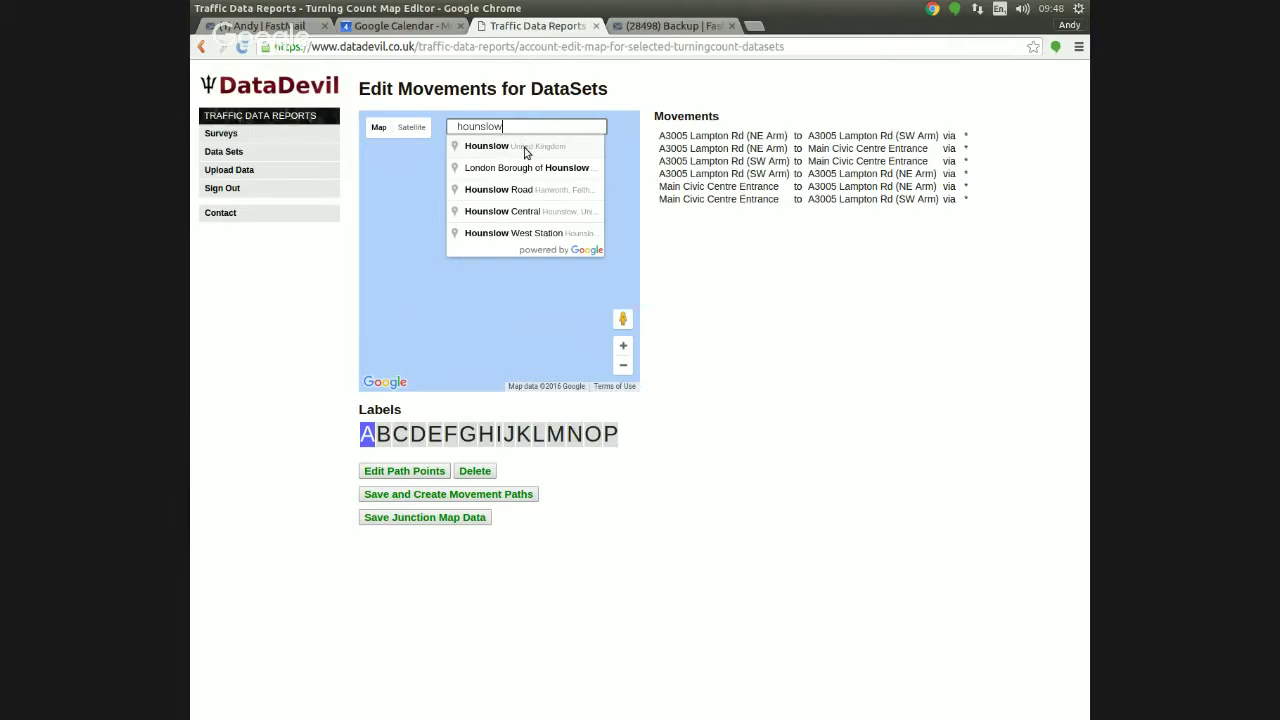
{"action": "left_click", "coordinate": [548, 150]}
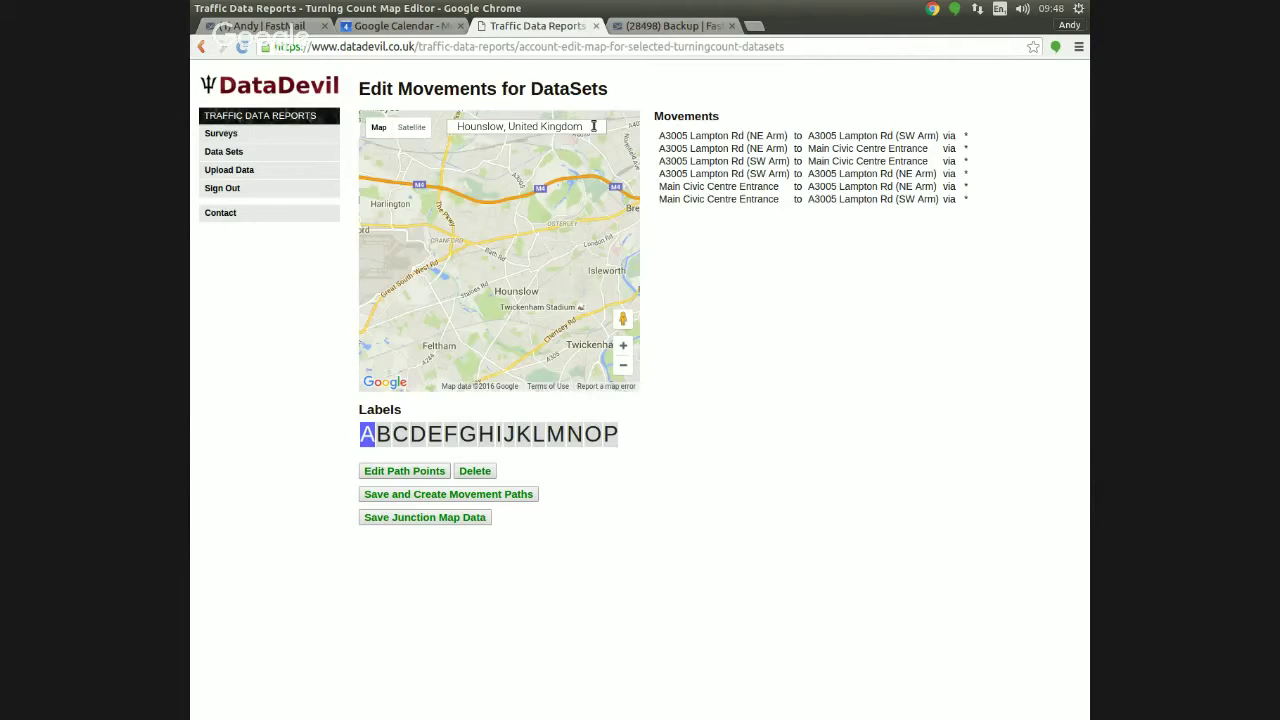
{"action": "left_click_drag", "start_coordinate": [593, 126], "coordinate": [420, 104]}
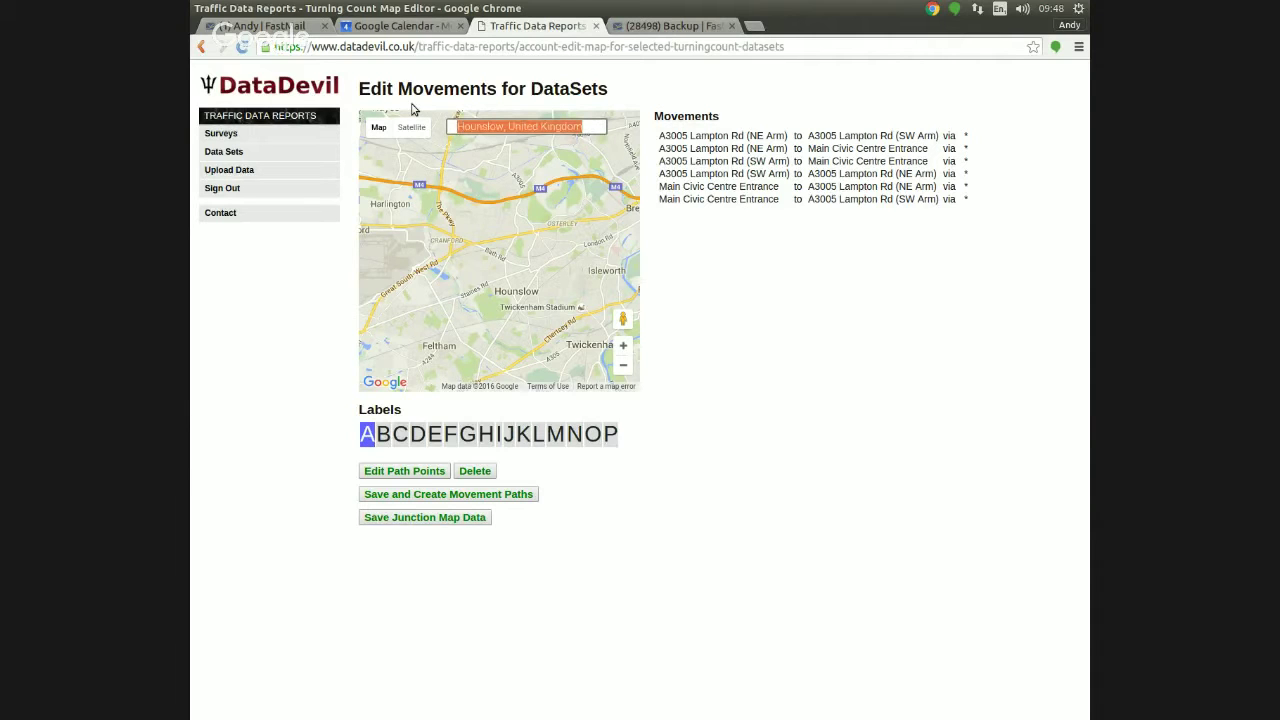
{"action": "type", "text": "civi"}
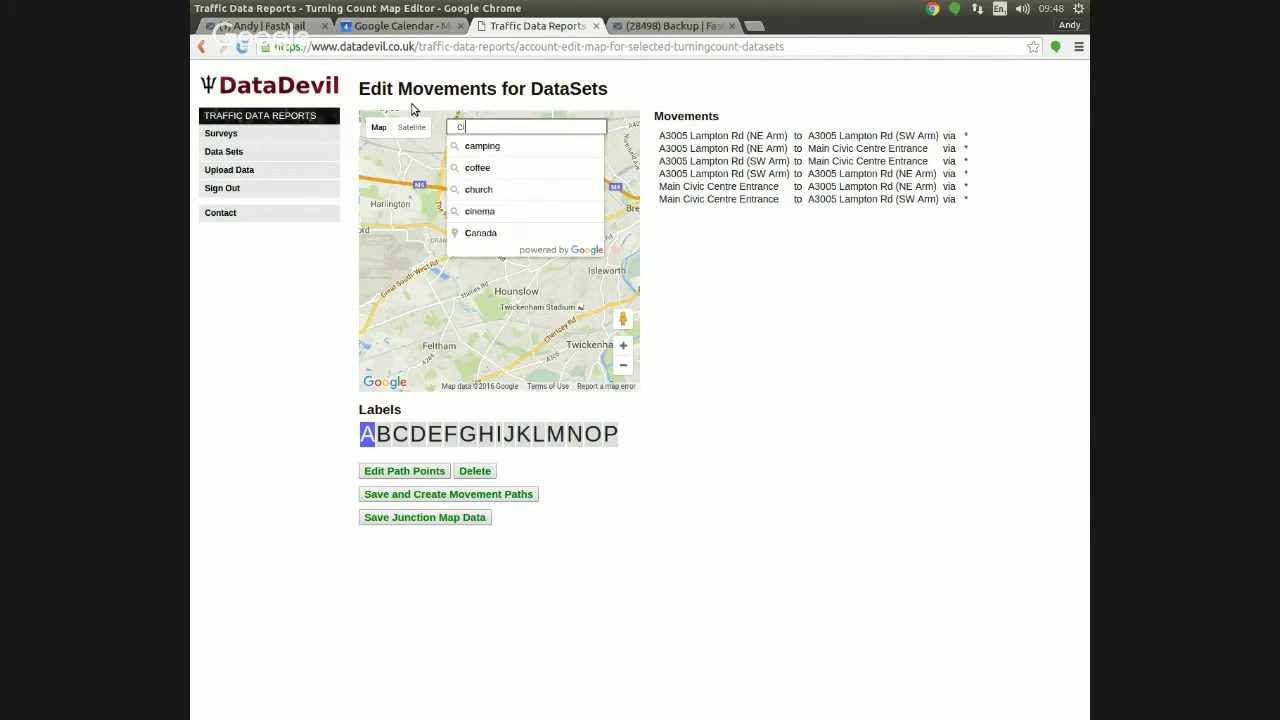
{"action": "type", "text": "c"}
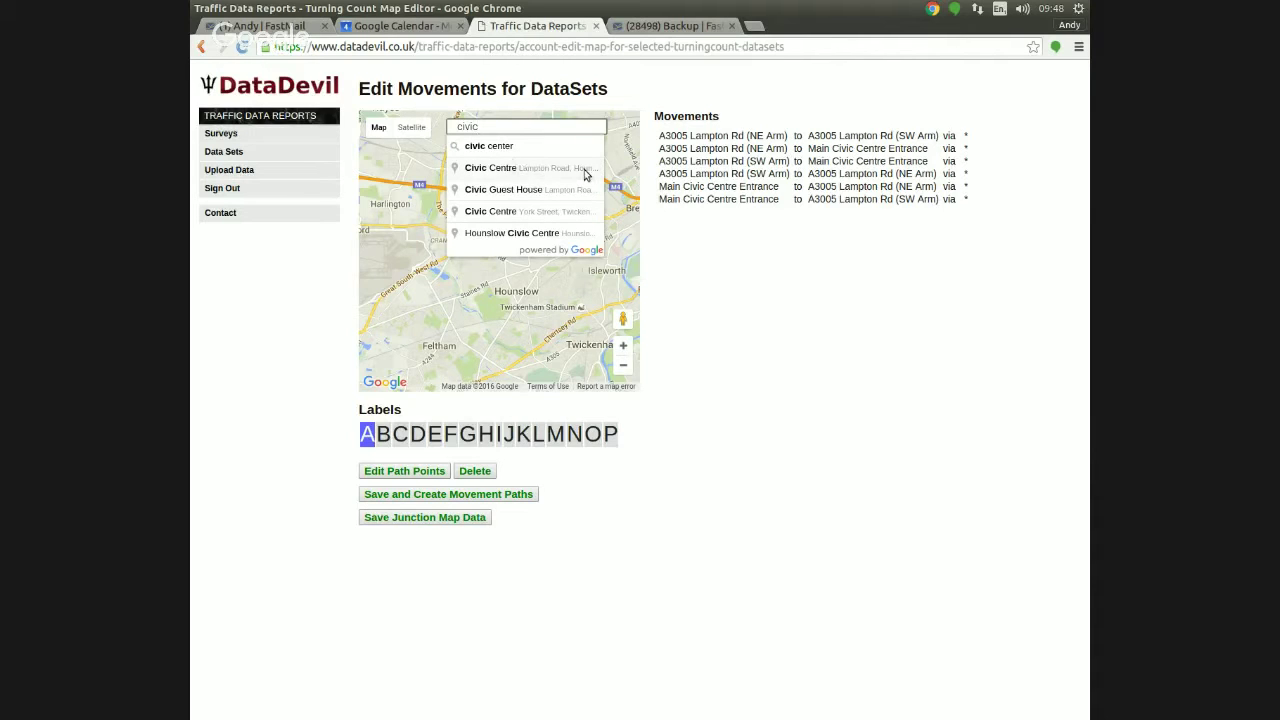
{"action": "left_click", "coordinate": [571, 170]}
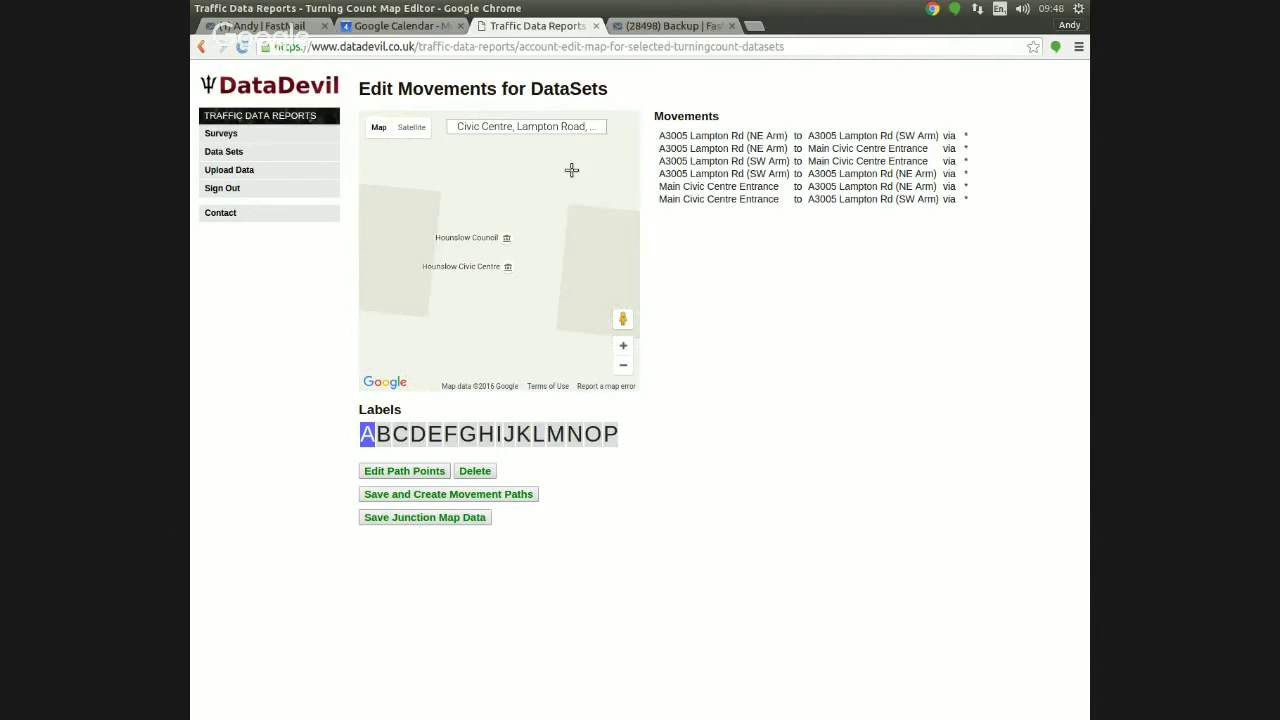
{"action": "scroll", "coordinate": [516, 251], "scroll_direction": "up", "scroll_amount": 2}
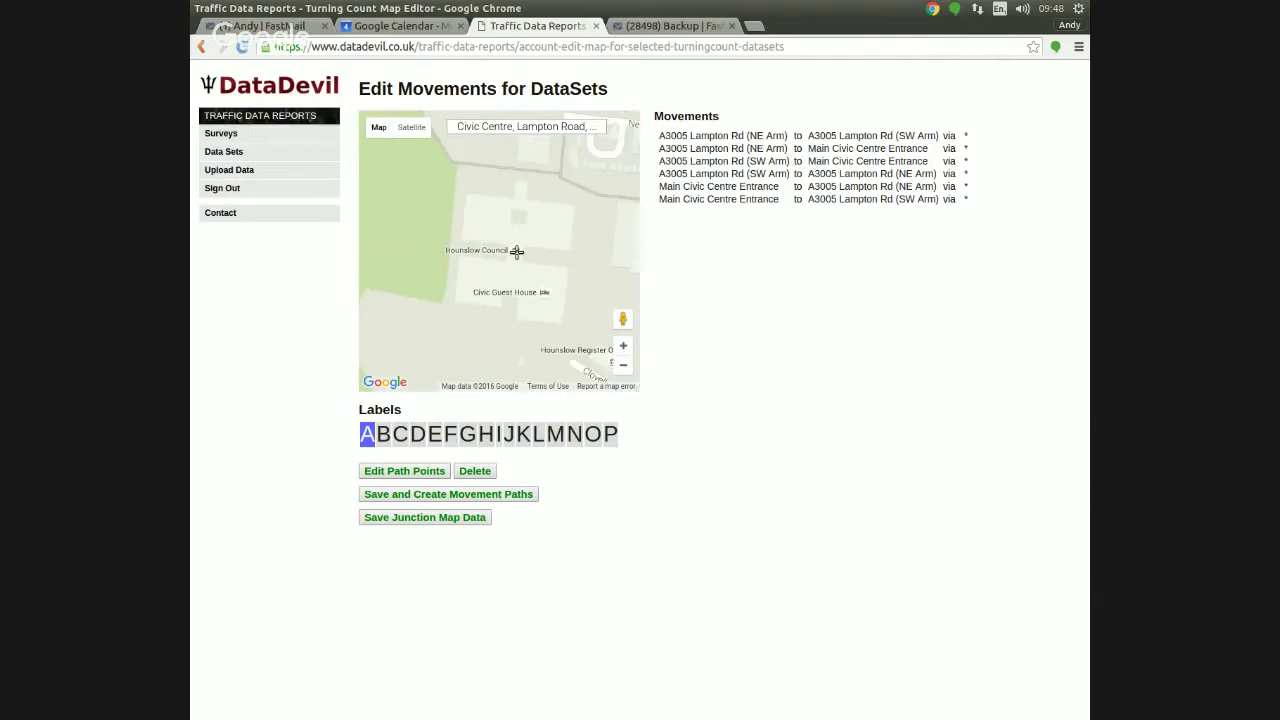
{"action": "scroll", "coordinate": [516, 251], "scroll_direction": "down", "scroll_amount": 1}
{"action": "scroll", "coordinate": [598, 261], "scroll_direction": "up", "scroll_amount": 1}
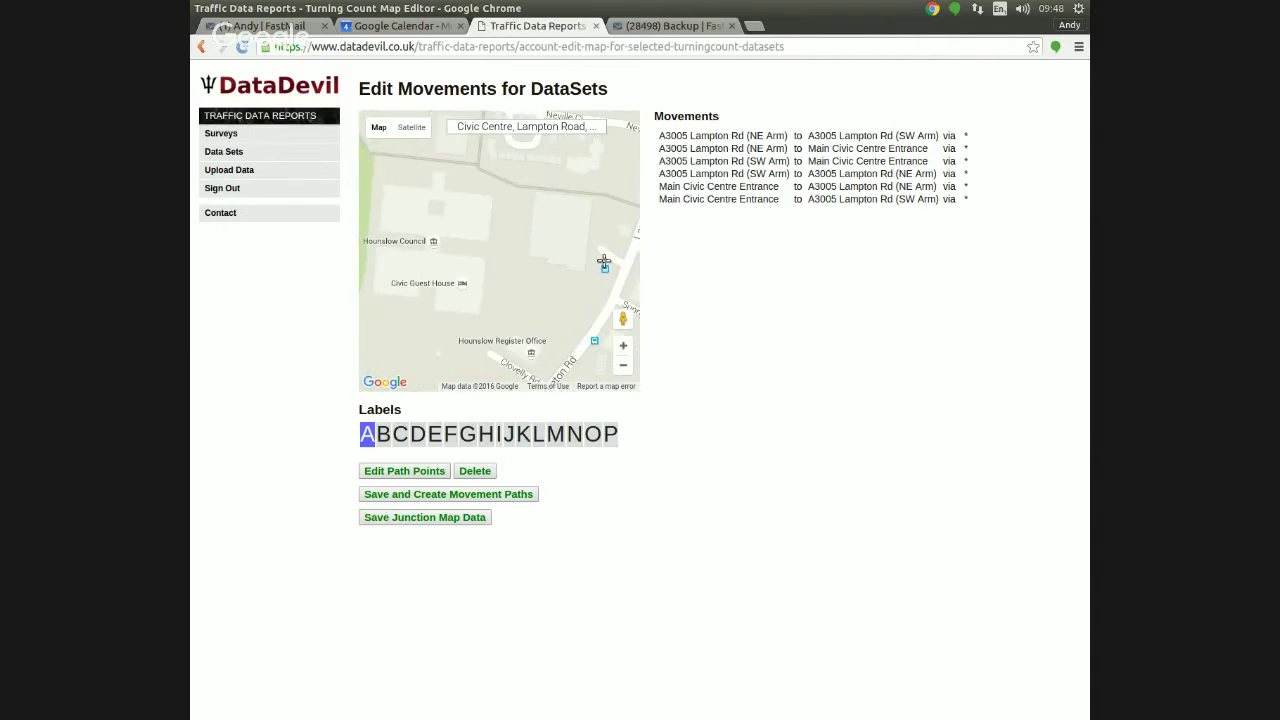
{"action": "left_click_drag", "start_coordinate": [610, 262], "coordinate": [505, 264]}
{"action": "scroll", "coordinate": [517, 266], "scroll_direction": "up", "scroll_amount": 1}
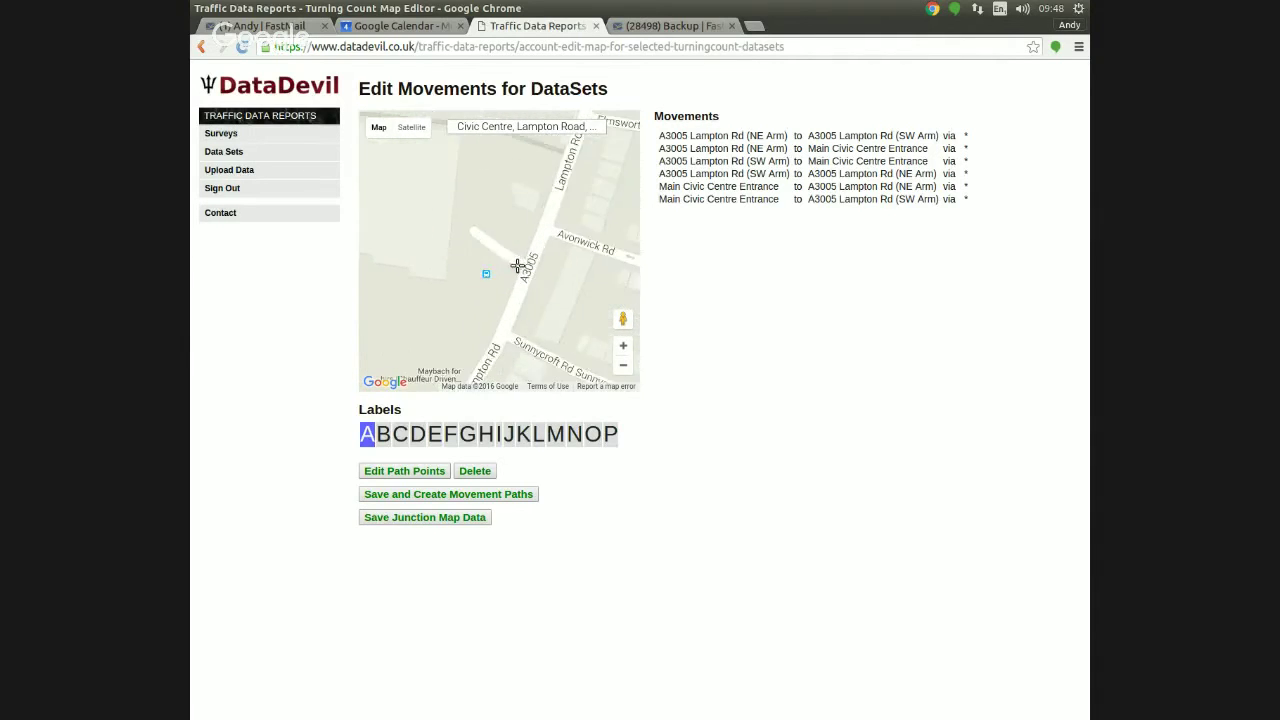
{"action": "scroll", "coordinate": [525, 264], "scroll_direction": "up", "scroll_amount": 1}
{"action": "left_click_drag", "start_coordinate": [536, 261], "coordinate": [512, 251]}
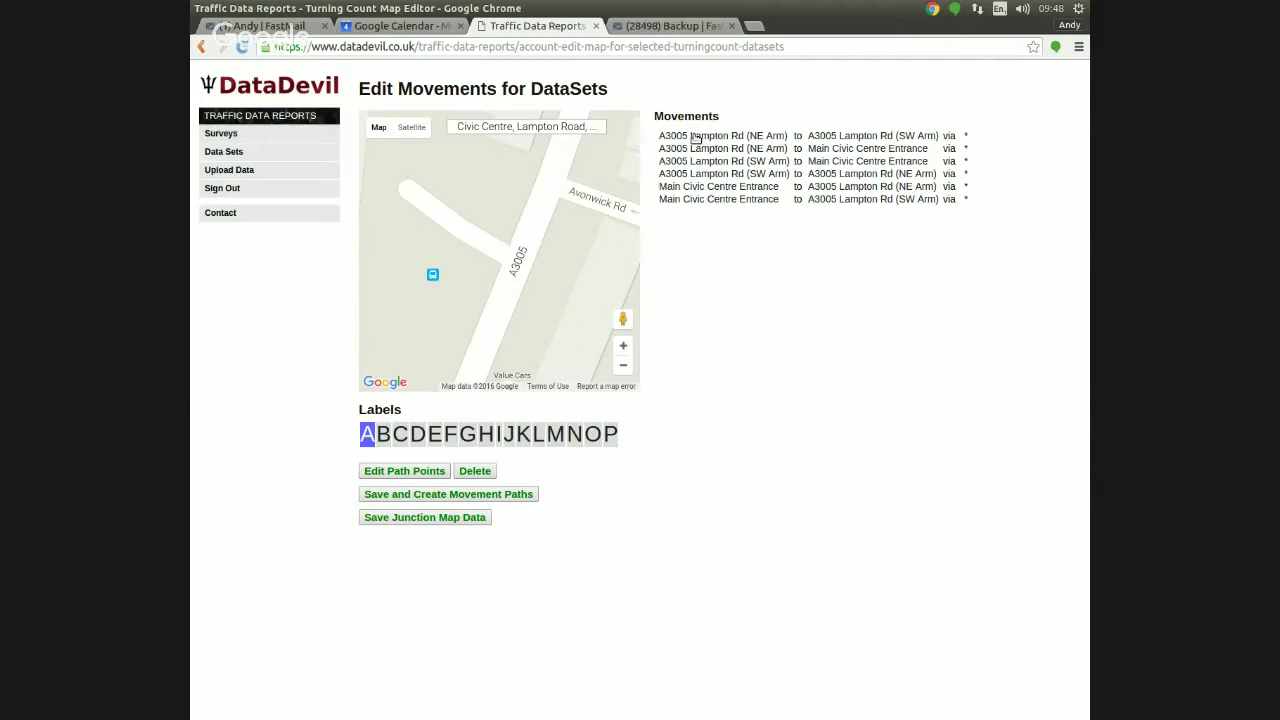
Assign label A to all four A3005 Lampton Rd (NE Arm) entries and place it on the A3005 north-east of the junction.
{"action": "left_click_drag", "start_coordinate": [695, 138], "coordinate": [731, 154]}
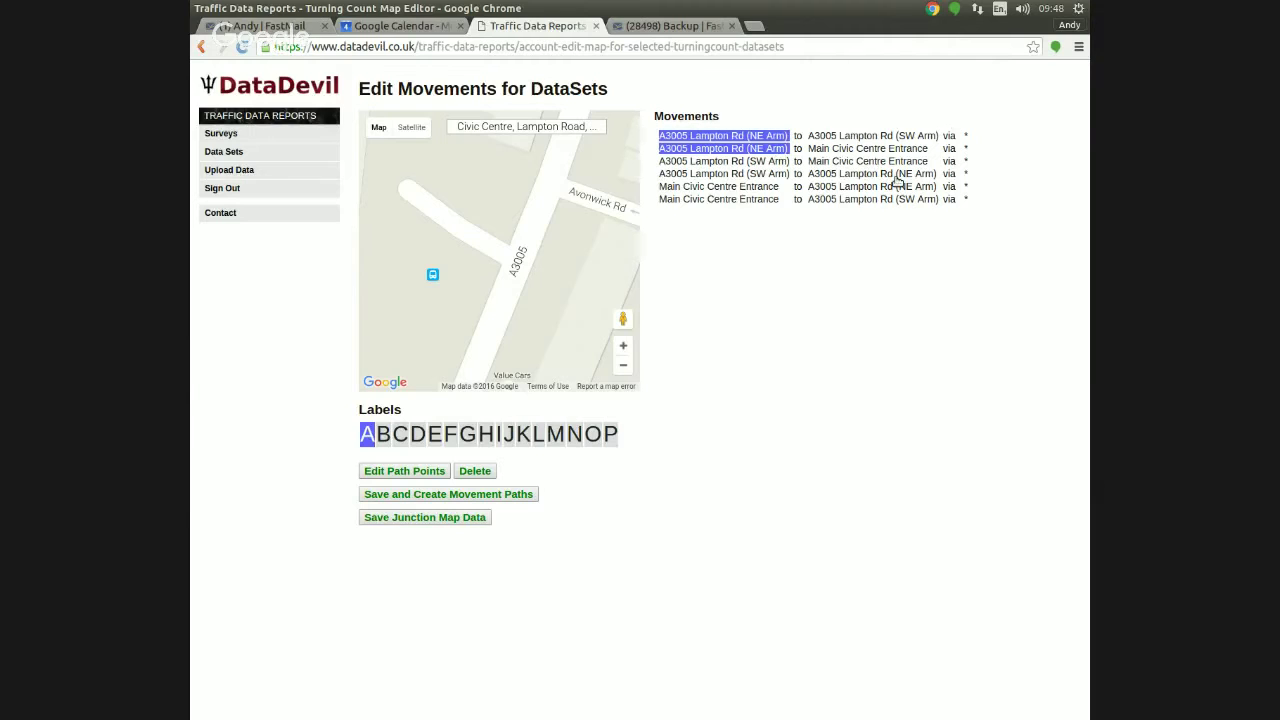
{"action": "left_click_drag", "start_coordinate": [874, 178], "coordinate": [888, 192]}
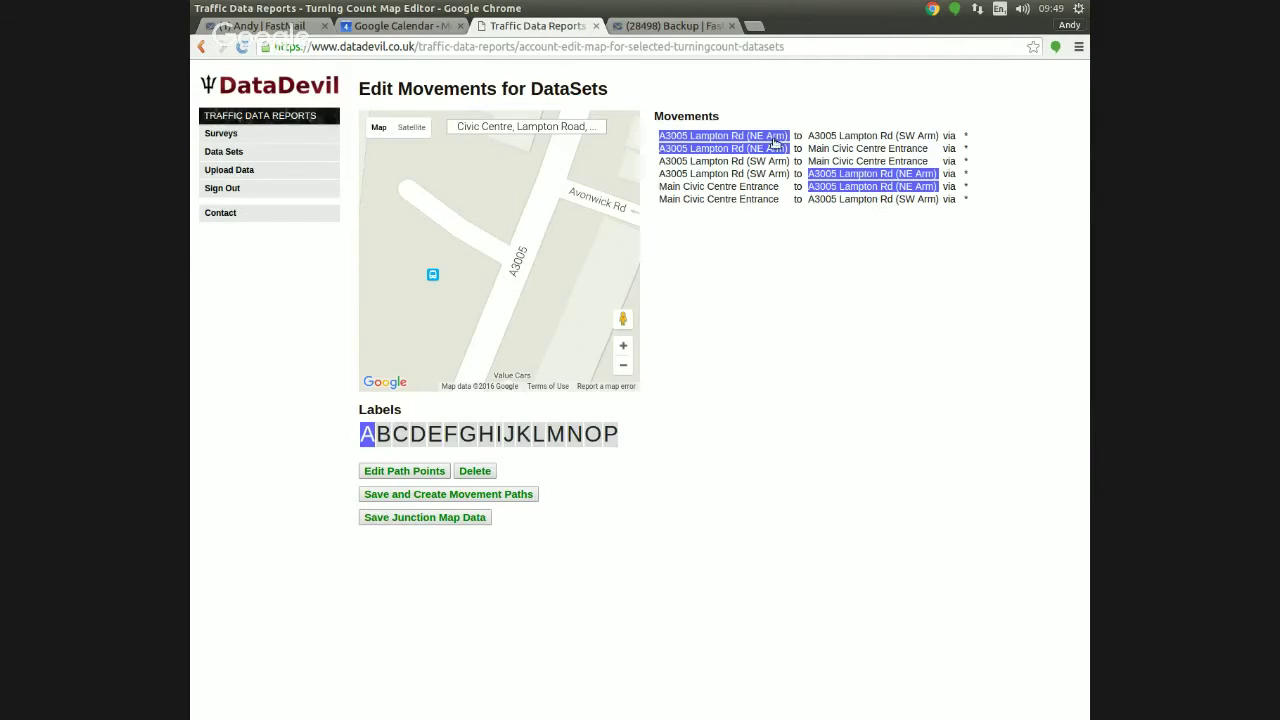
{"action": "left_click", "coordinate": [544, 198]}
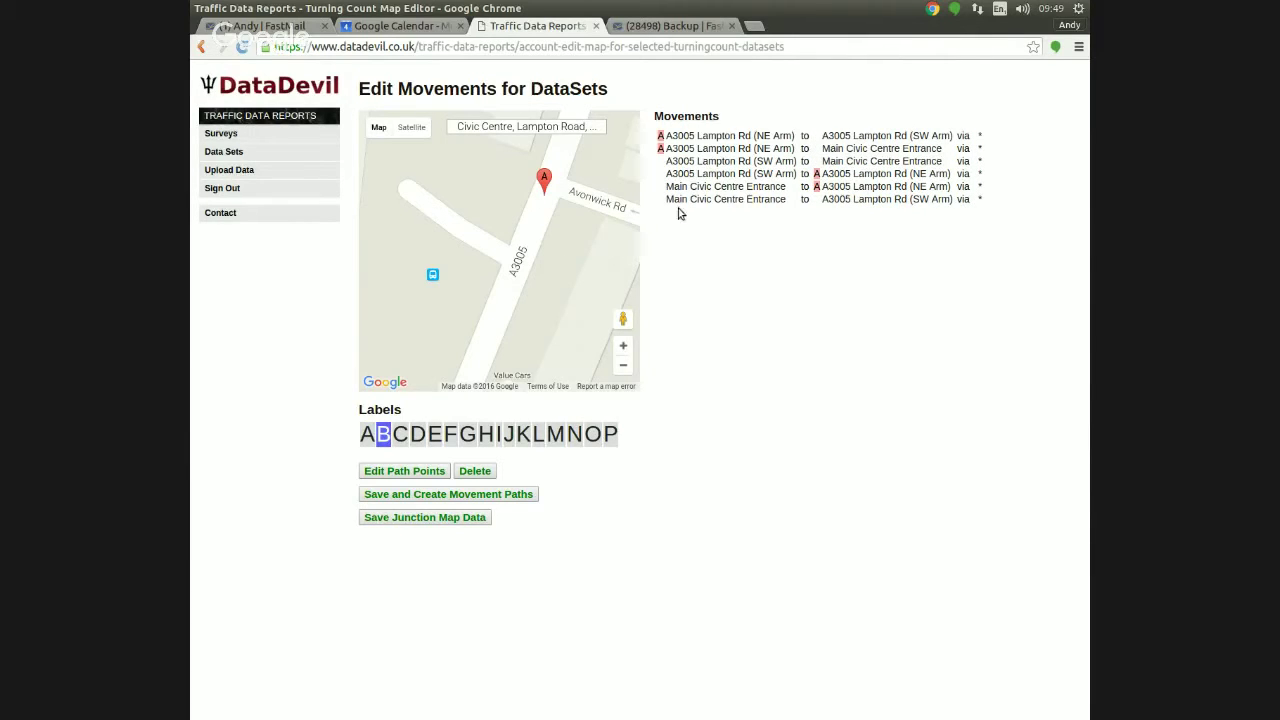
Assign label B to all four A3005 Lampton Rd (SW Arm) entries and place it on the A3005 south-west of the junction.
{"action": "left_click", "coordinate": [716, 162]}
{"action": "left_click", "coordinate": [736, 174]}
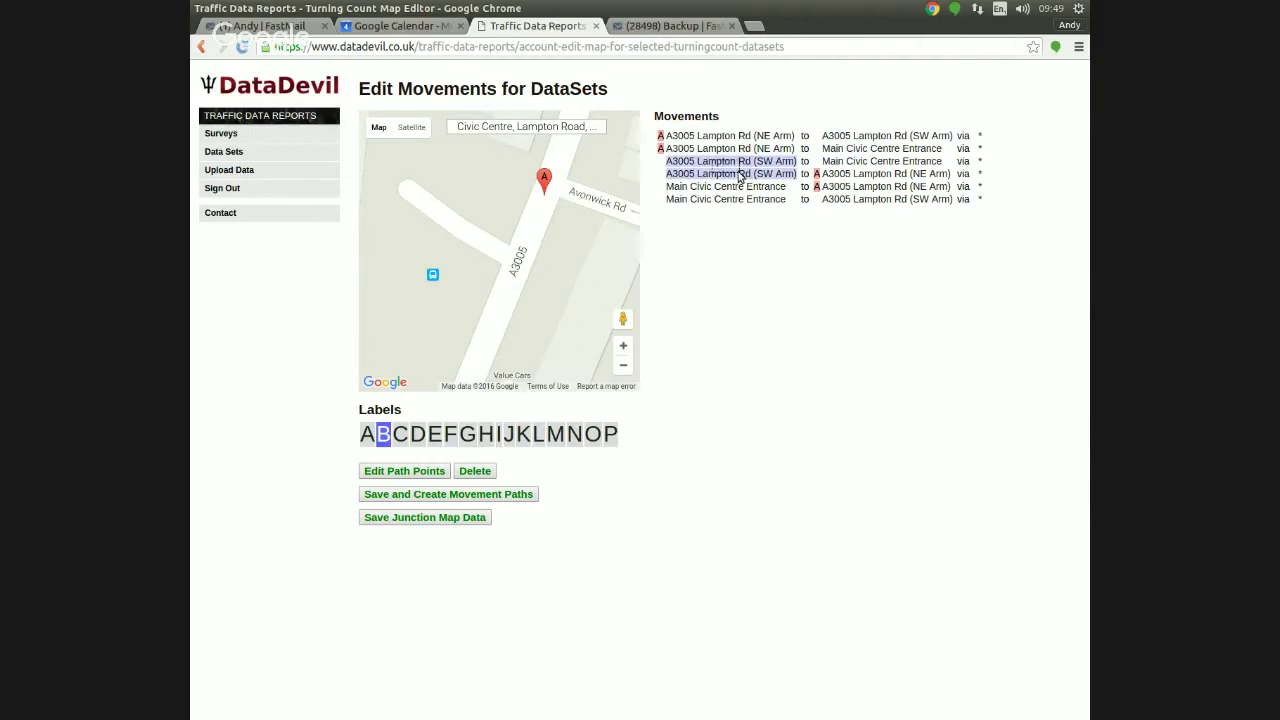
{"action": "left_click", "coordinate": [892, 137]}
{"action": "left_click", "coordinate": [893, 201]}
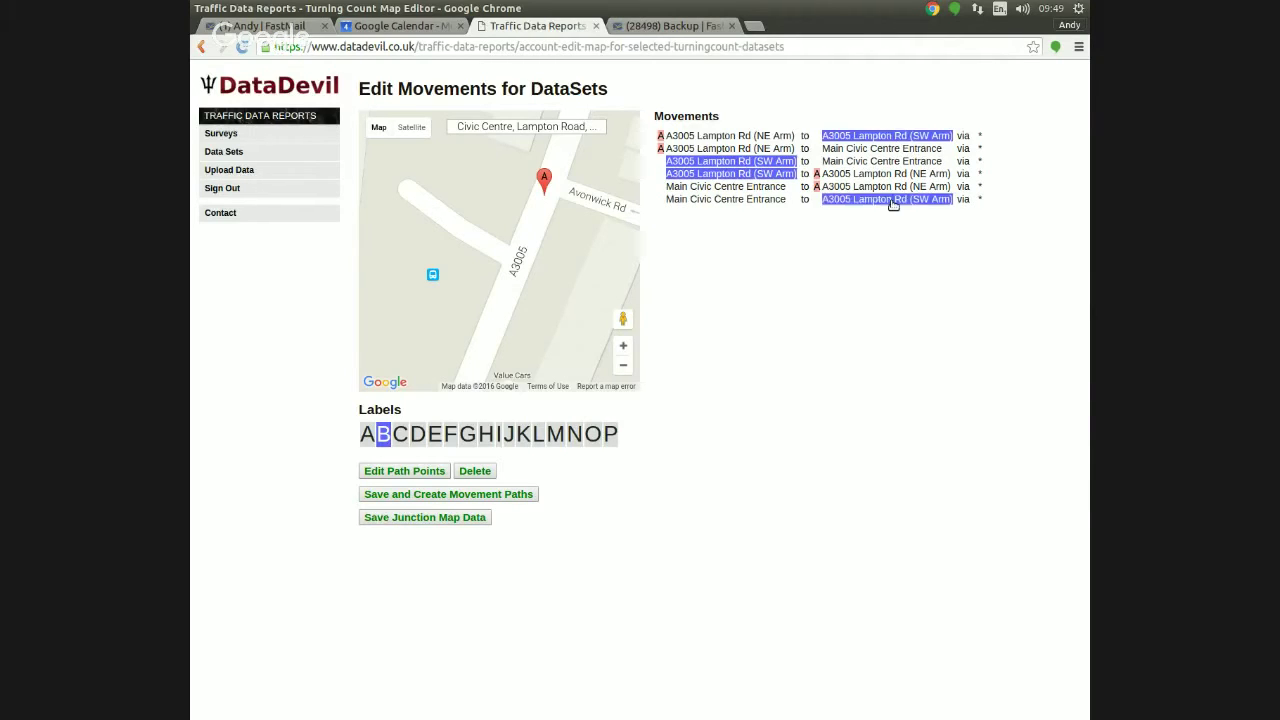
{"action": "left_click", "coordinate": [492, 326]}
Assign label C to all four Main Civic Centre Entrance entries and place it at the far end of the entrance road.
{"action": "left_click", "coordinate": [727, 187]}
{"action": "left_click", "coordinate": [737, 200]}
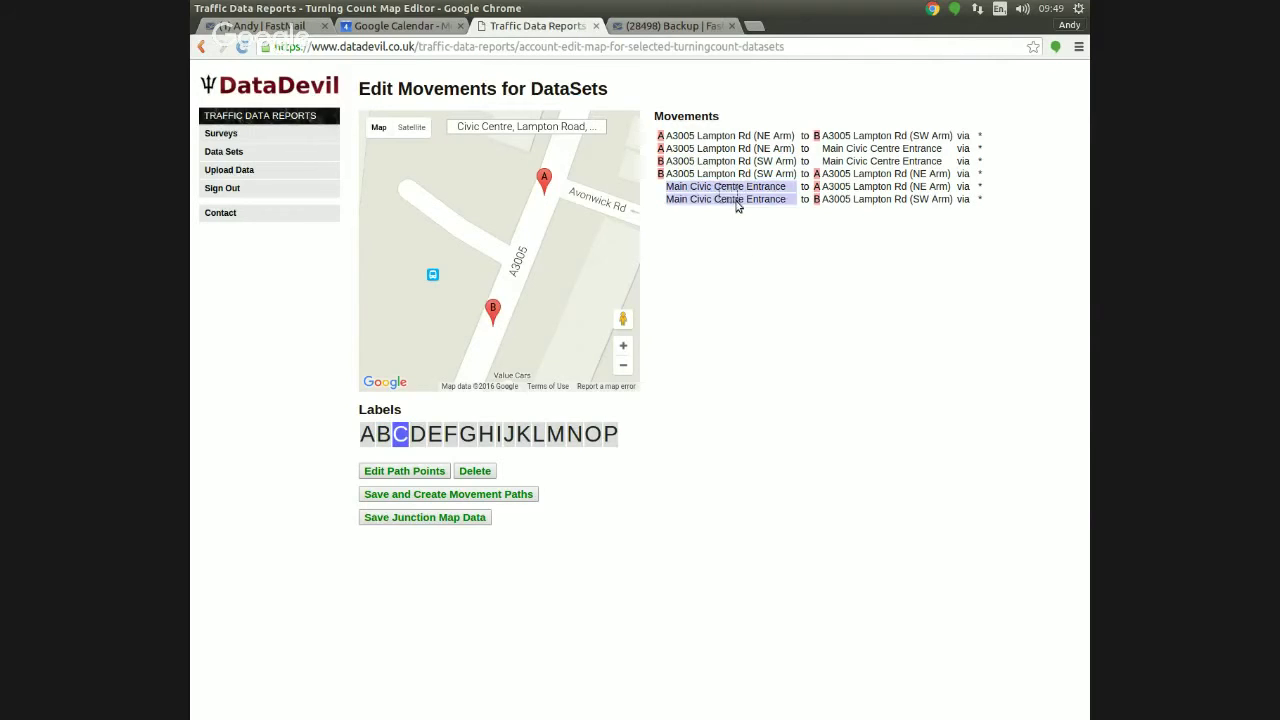
{"action": "left_click", "coordinate": [877, 149]}
{"action": "left_click", "coordinate": [890, 161]}
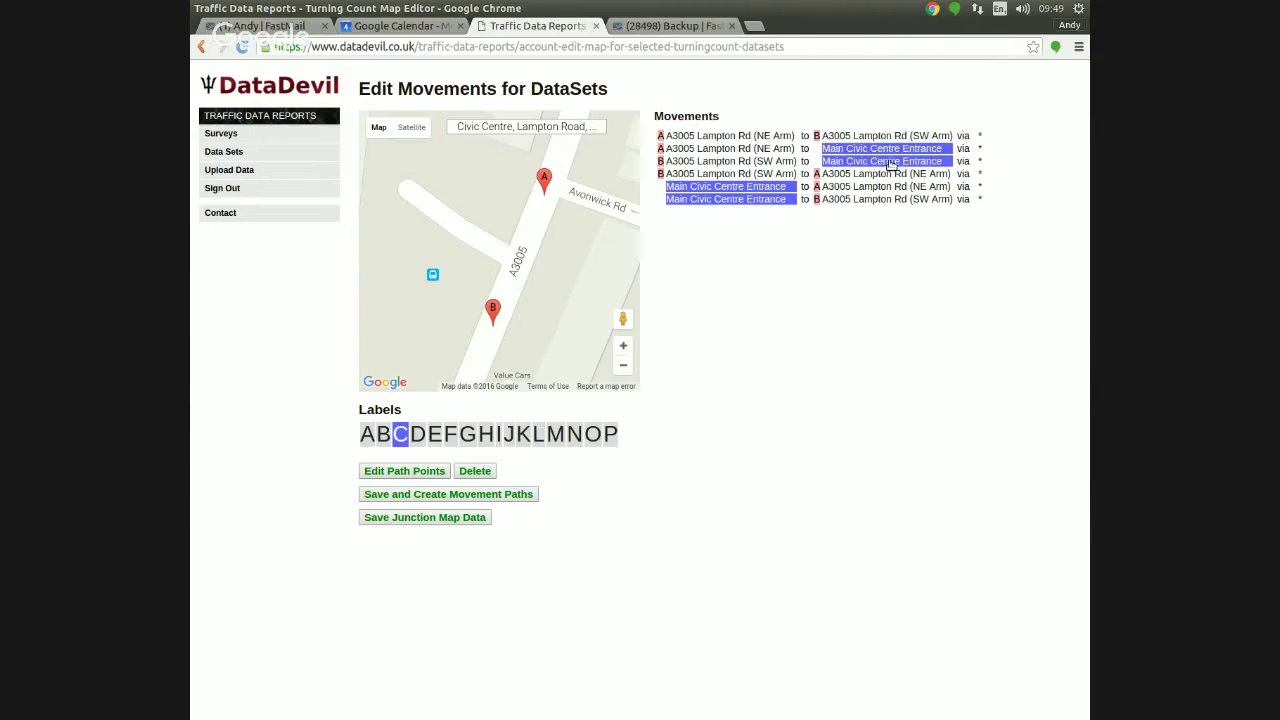
{"action": "left_click", "coordinate": [413, 192]}
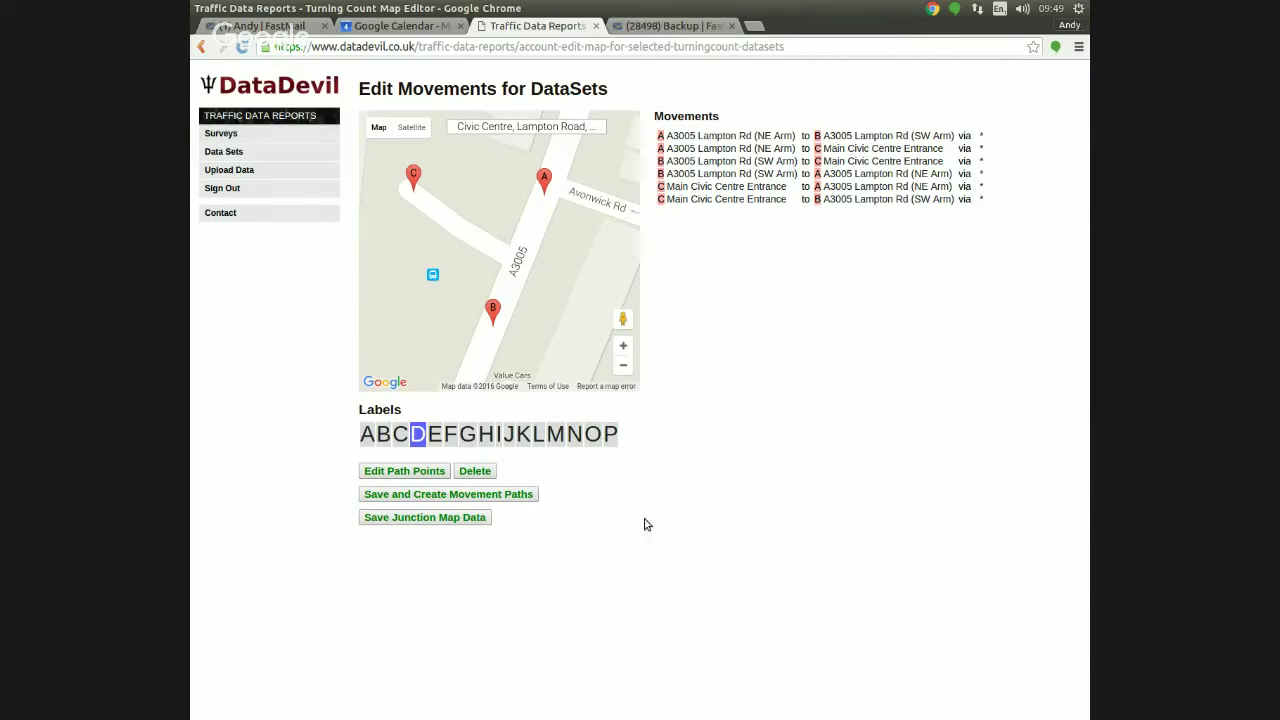
Save the labels and create the movement paths, and review the path drawn for each of the six movements.
{"action": "left_click", "coordinate": [533, 501]}
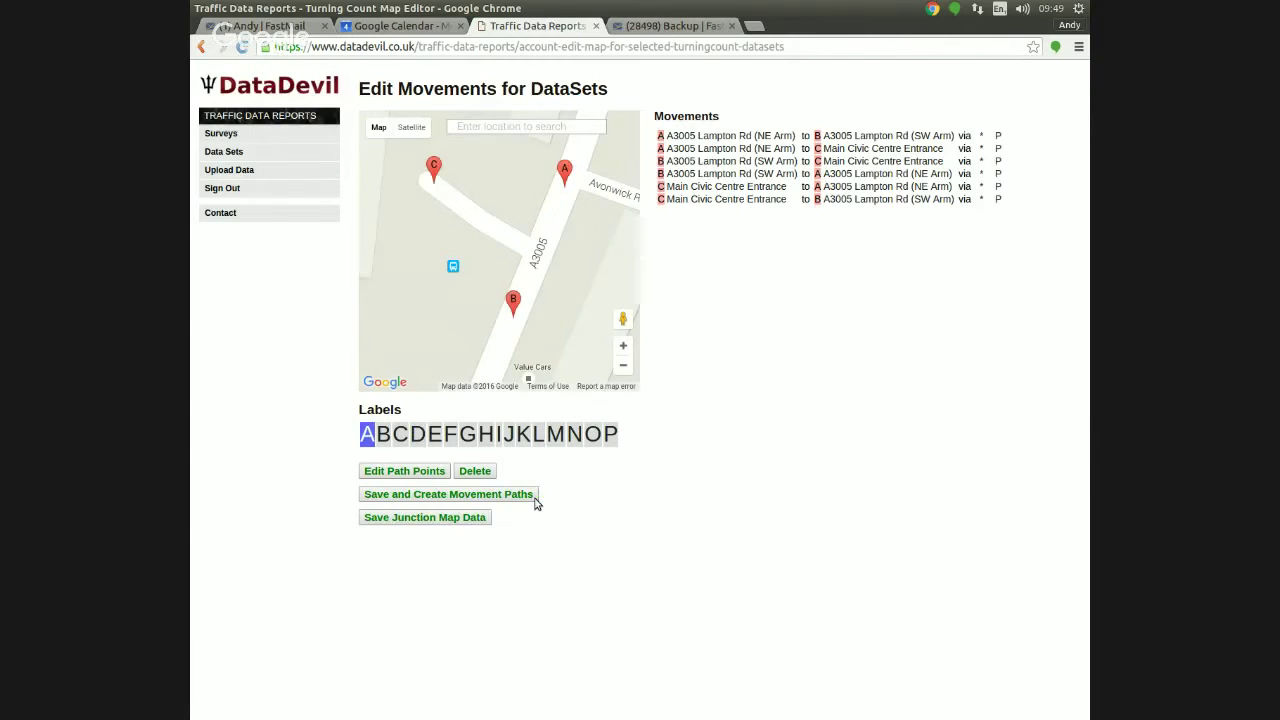
{"action": "left_click", "coordinate": [998, 137]}
{"action": "left_click", "coordinate": [998, 148]}
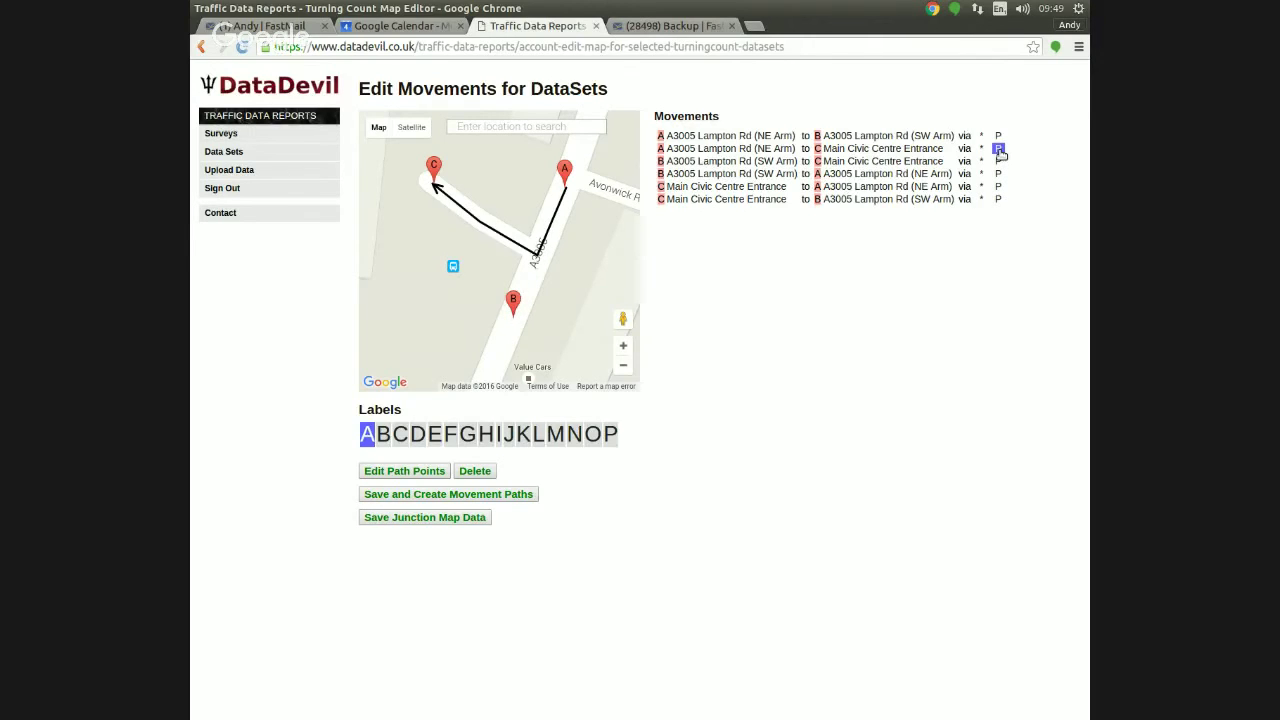
{"action": "left_click", "coordinate": [998, 161]}
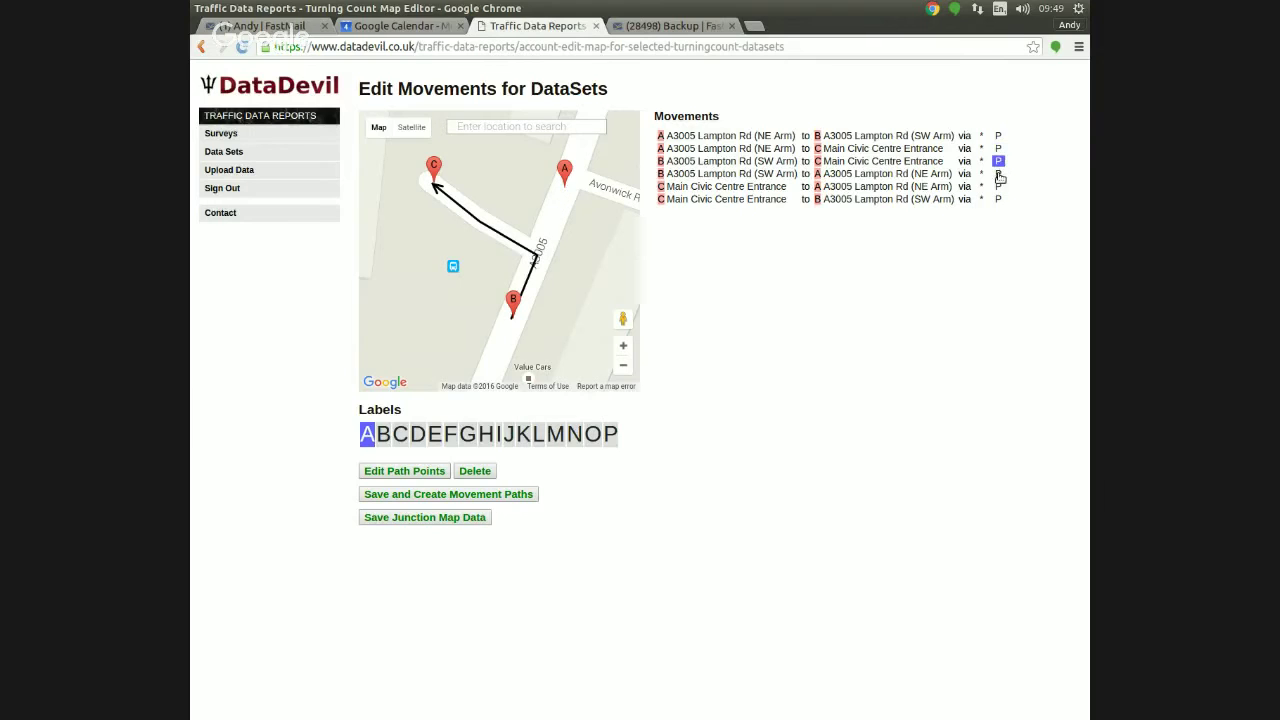
{"action": "left_click", "coordinate": [998, 174]}
{"action": "left_click", "coordinate": [998, 186]}
{"action": "left_click", "coordinate": [998, 199]}
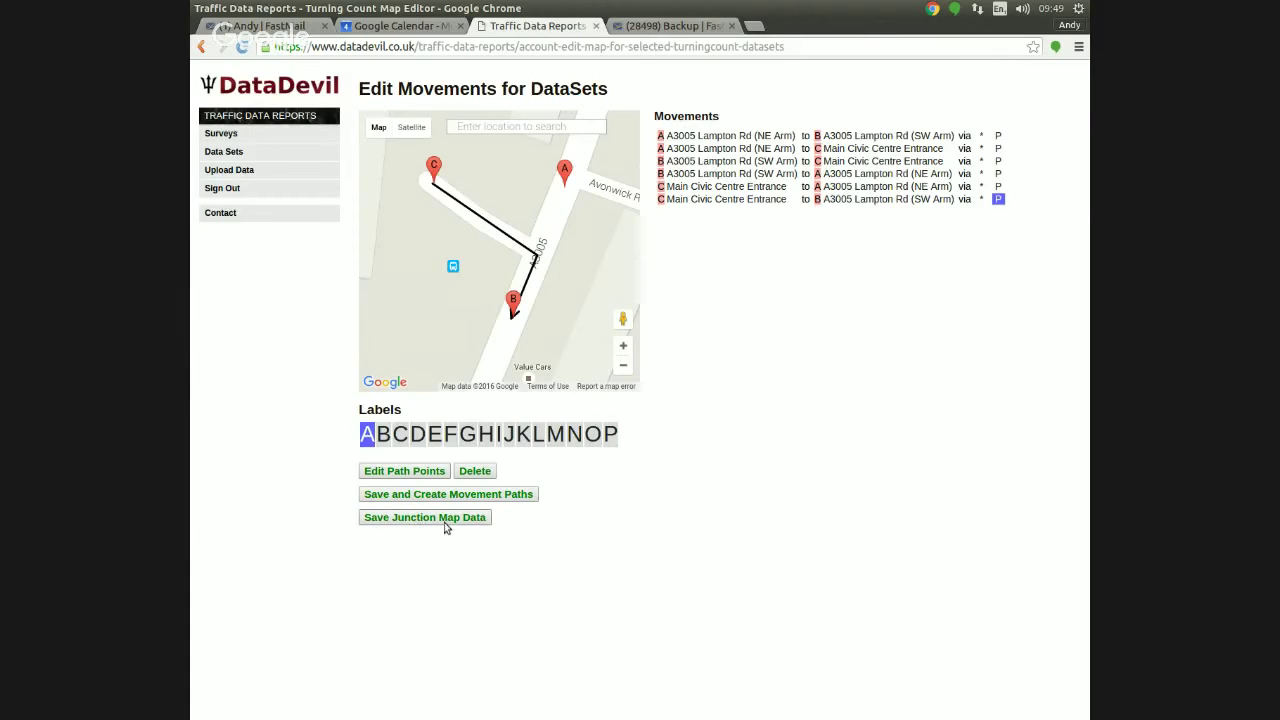
Save the junction map data for J1 and open the junction map of data set J2 for editing.
{"action": "left_click", "coordinate": [484, 520]}
{"action": "left_click", "coordinate": [256, 156]}
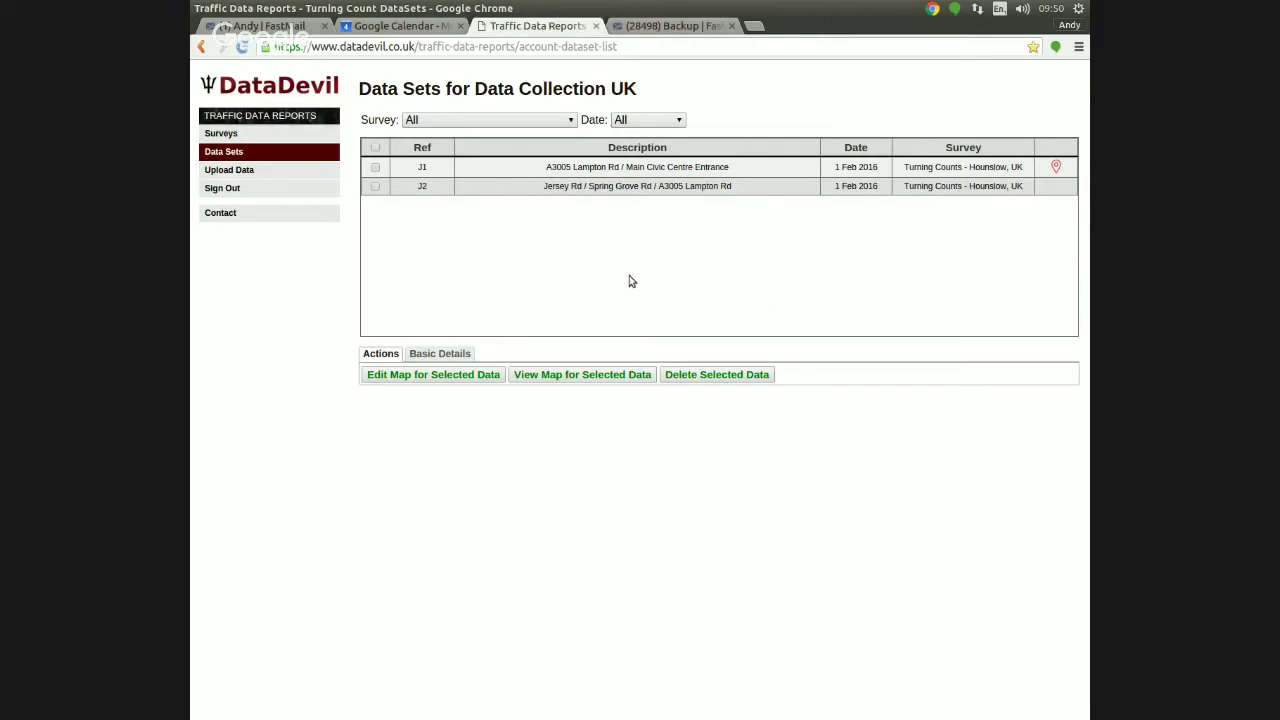
{"action": "left_click", "coordinate": [376, 188]}
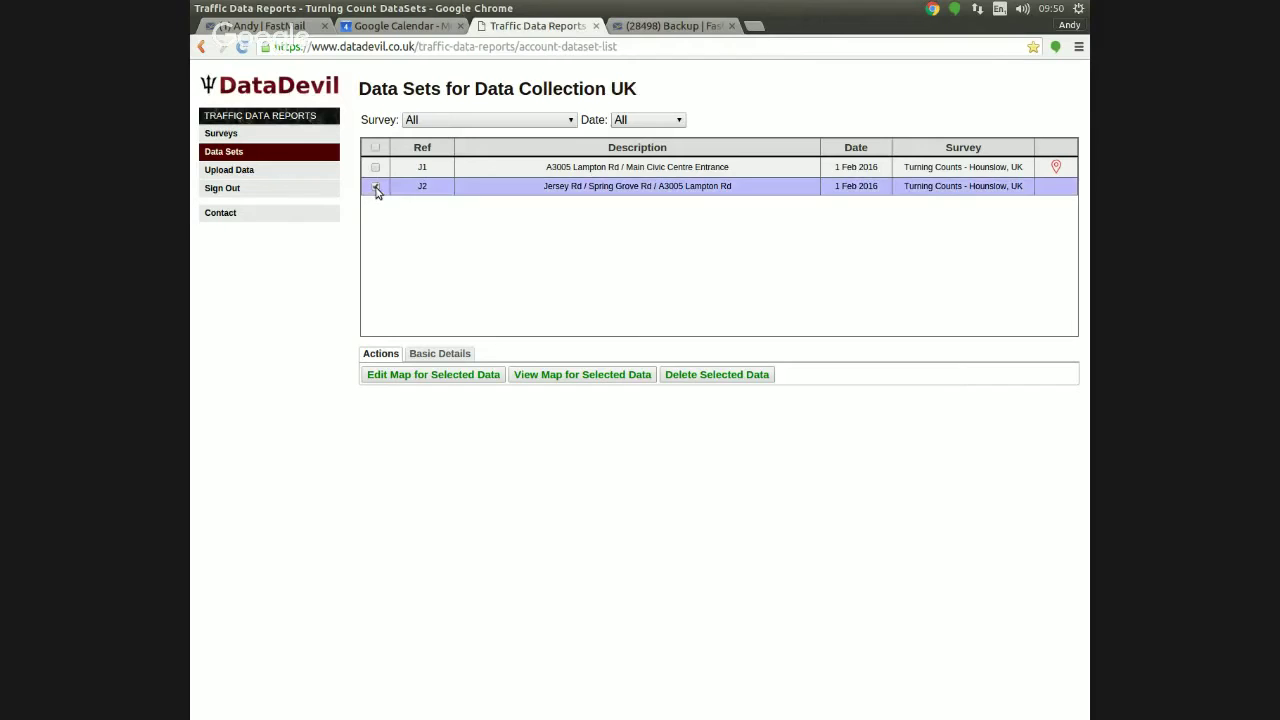
{"action": "left_click", "coordinate": [502, 379]}
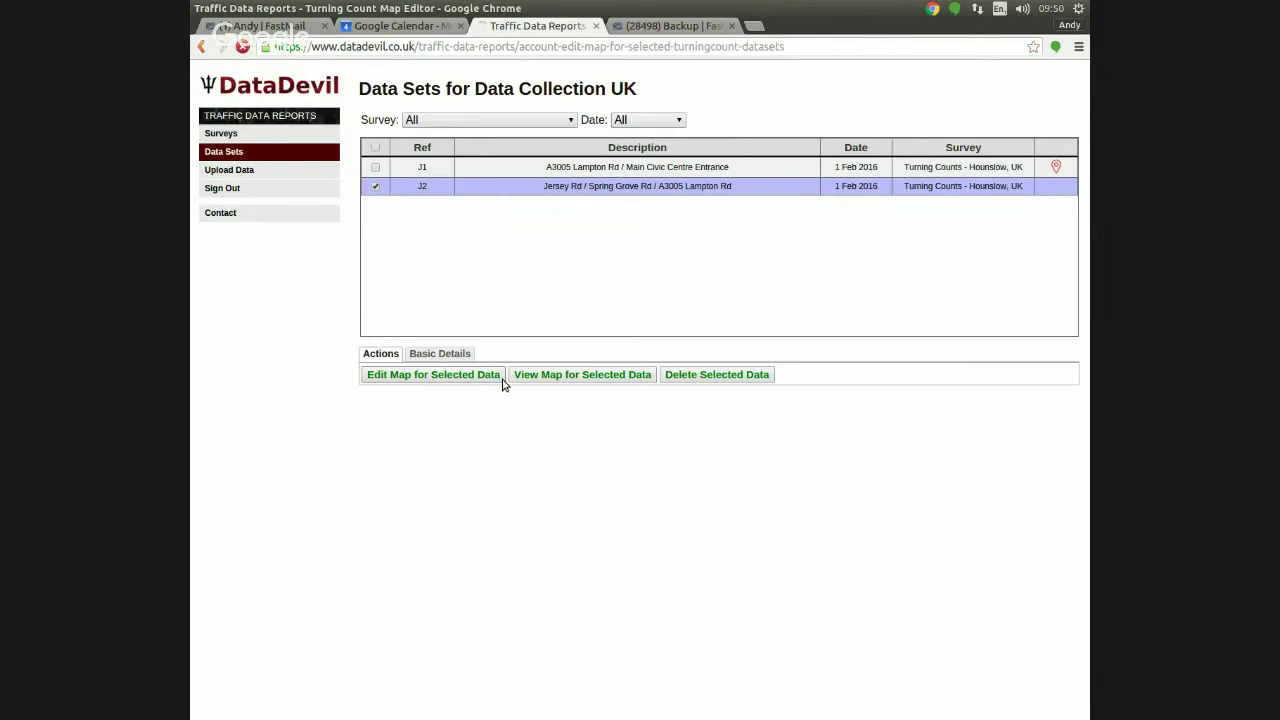
Search the map for Hounslow, United Kingdom and for Spring Grove Road, and frame the two roundabouts joining Lampton Rd and Spring Grove Rd.
{"action": "left_click", "coordinate": [530, 128]}
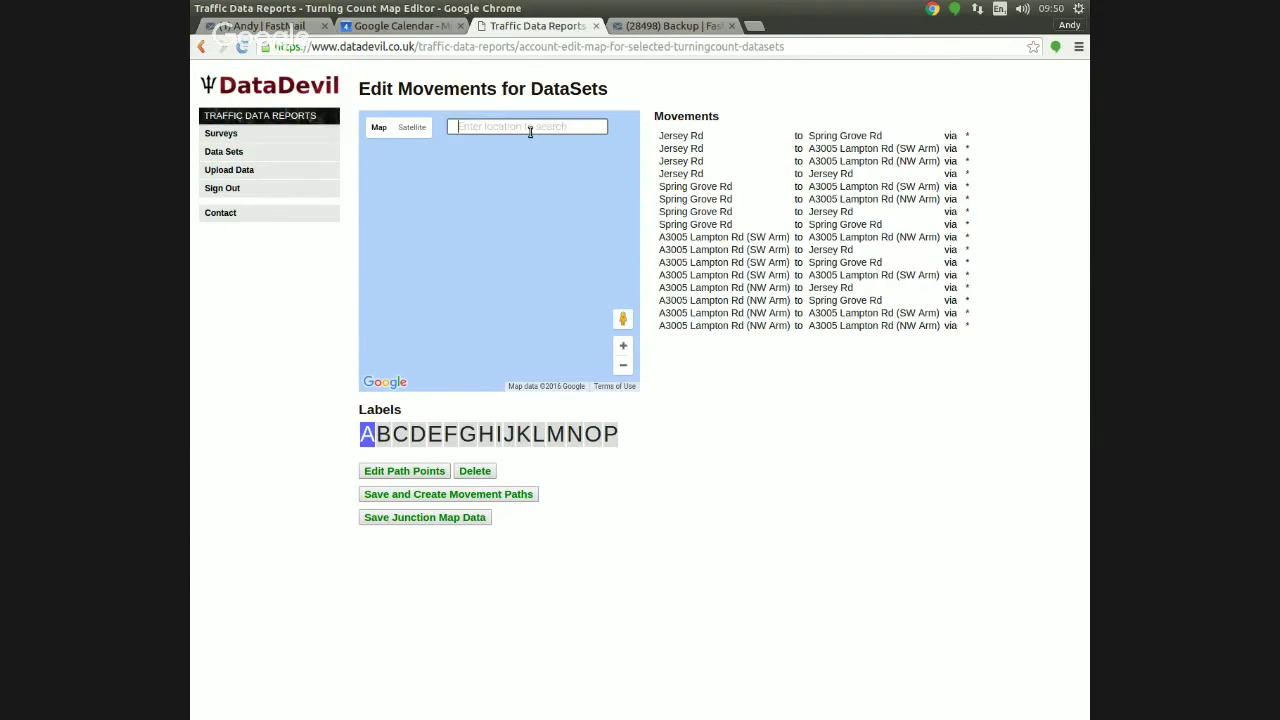
{"action": "type", "text": "hounslow"}
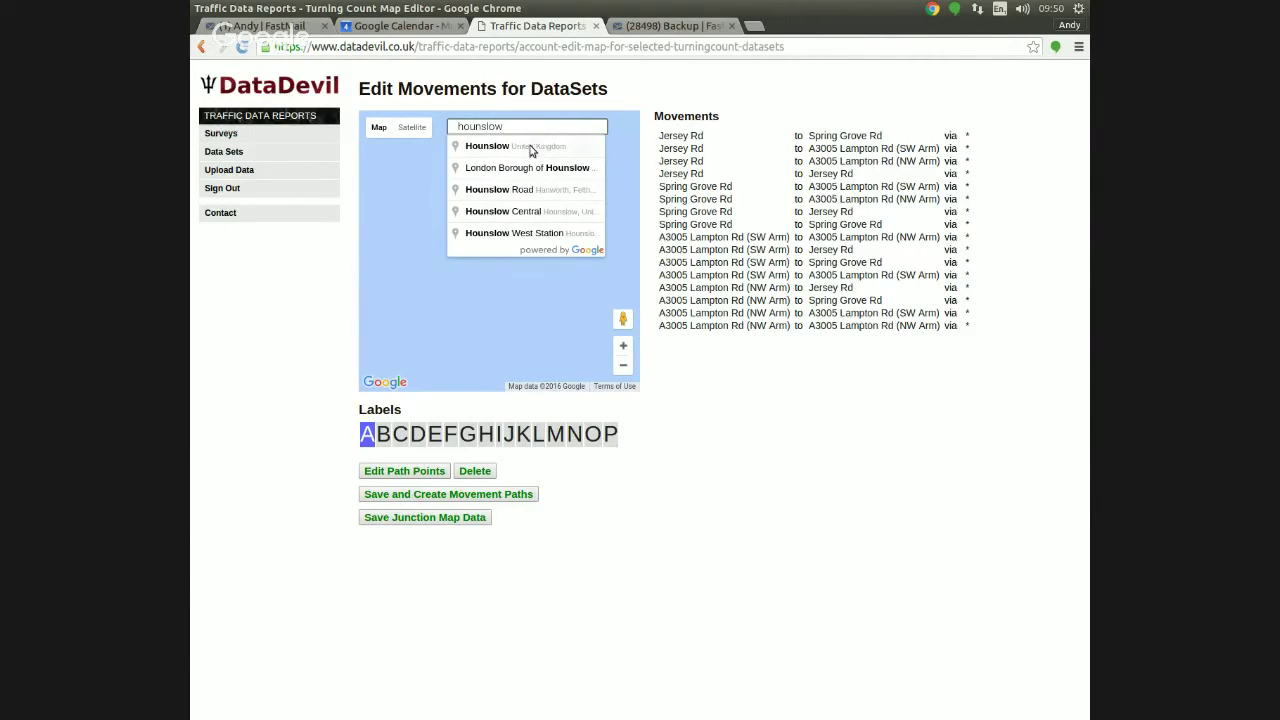
{"action": "left_click", "coordinate": [530, 150]}
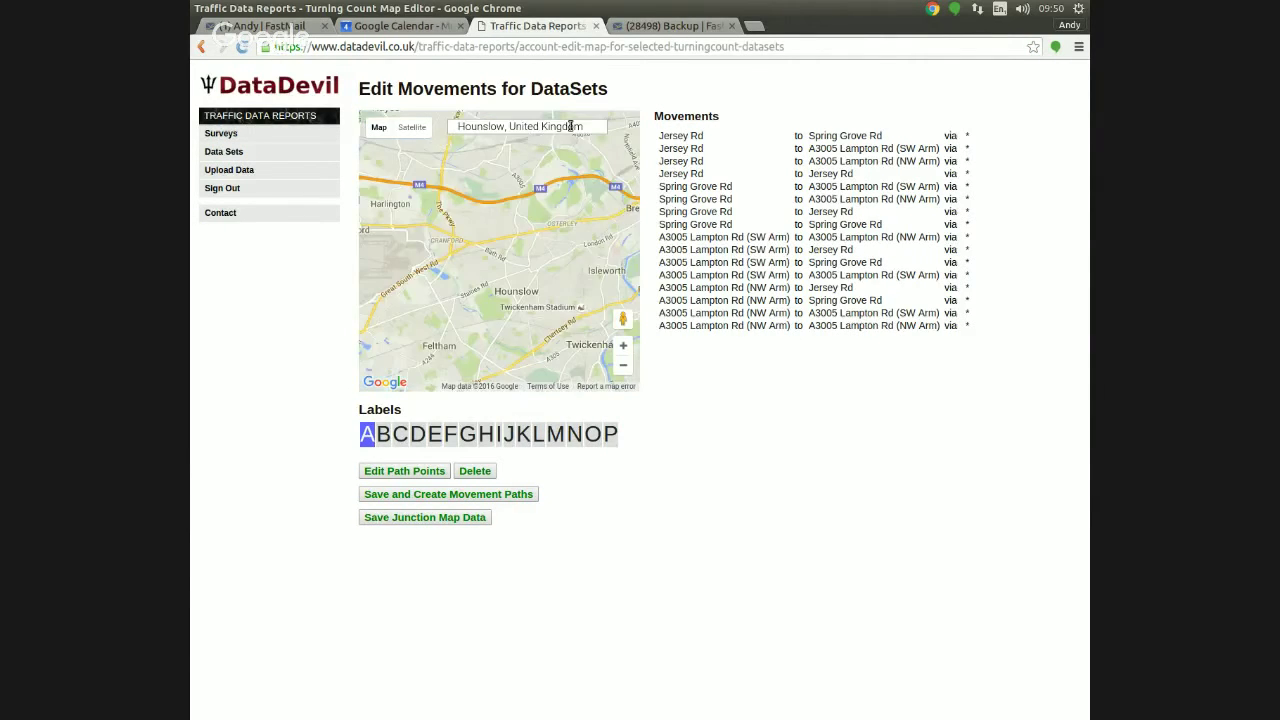
{"action": "left_click_drag", "start_coordinate": [598, 124], "coordinate": [426, 116]}
{"action": "type", "text": "s"}
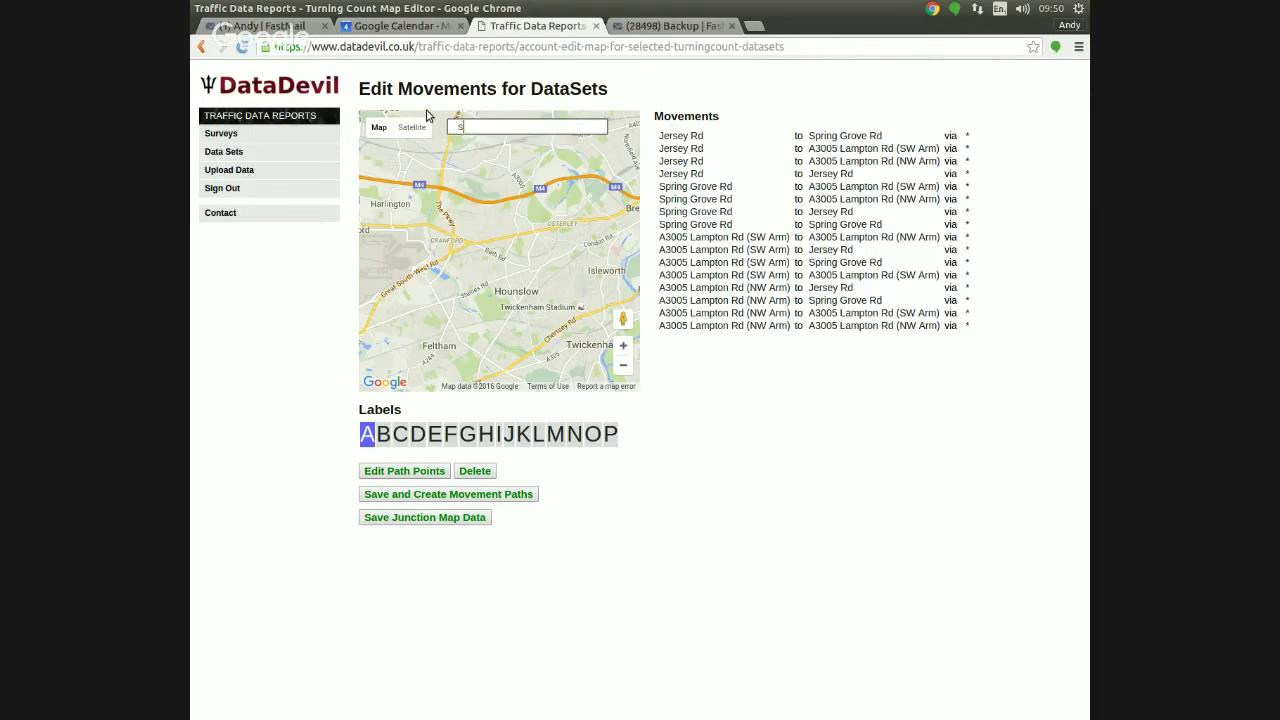
{"action": "type", "text": "pring gr"}
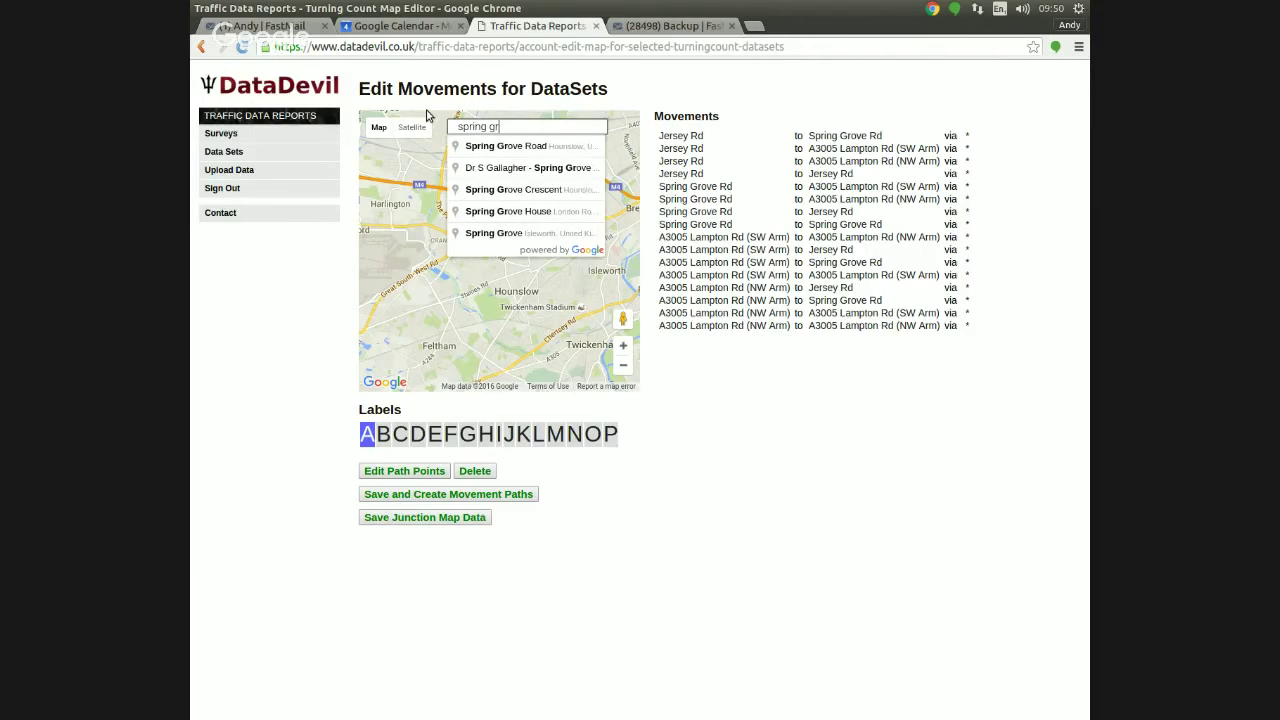
{"action": "left_click", "coordinate": [562, 147]}
{"action": "scroll", "coordinate": [474, 243], "scroll_direction": "up", "scroll_amount": 2}
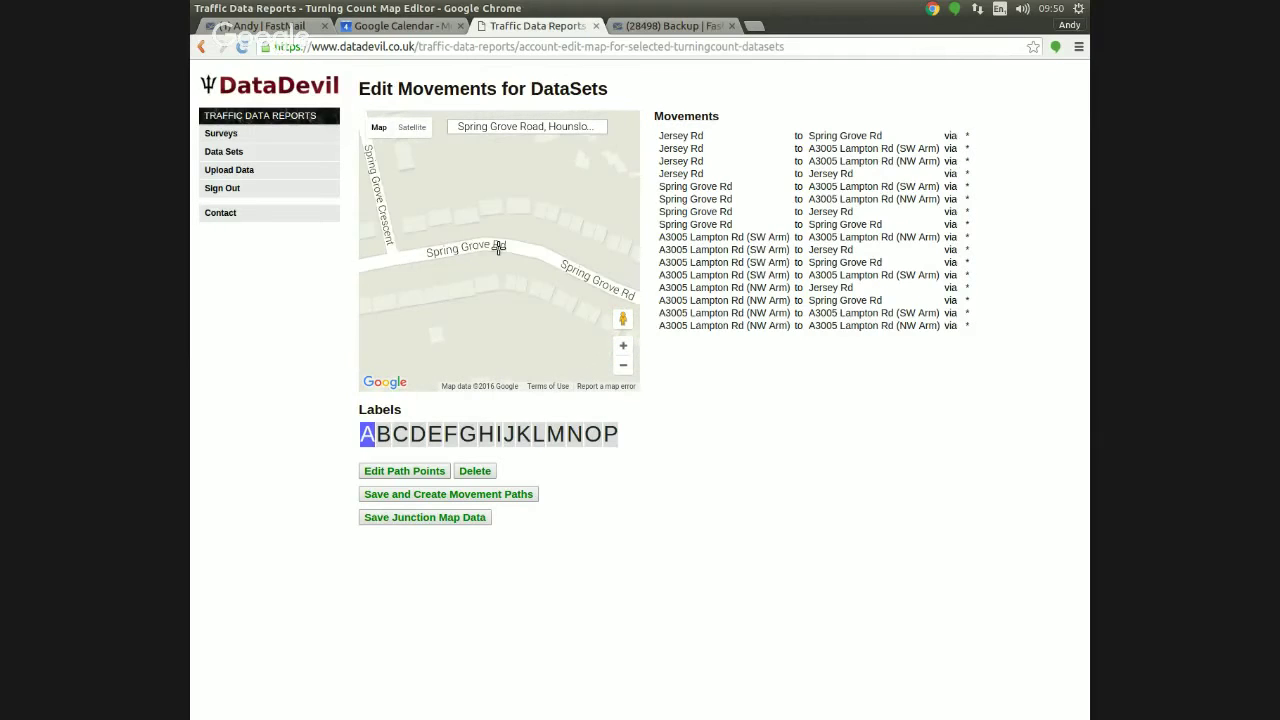
{"action": "scroll", "coordinate": [498, 247], "scroll_direction": "down", "scroll_amount": 3}
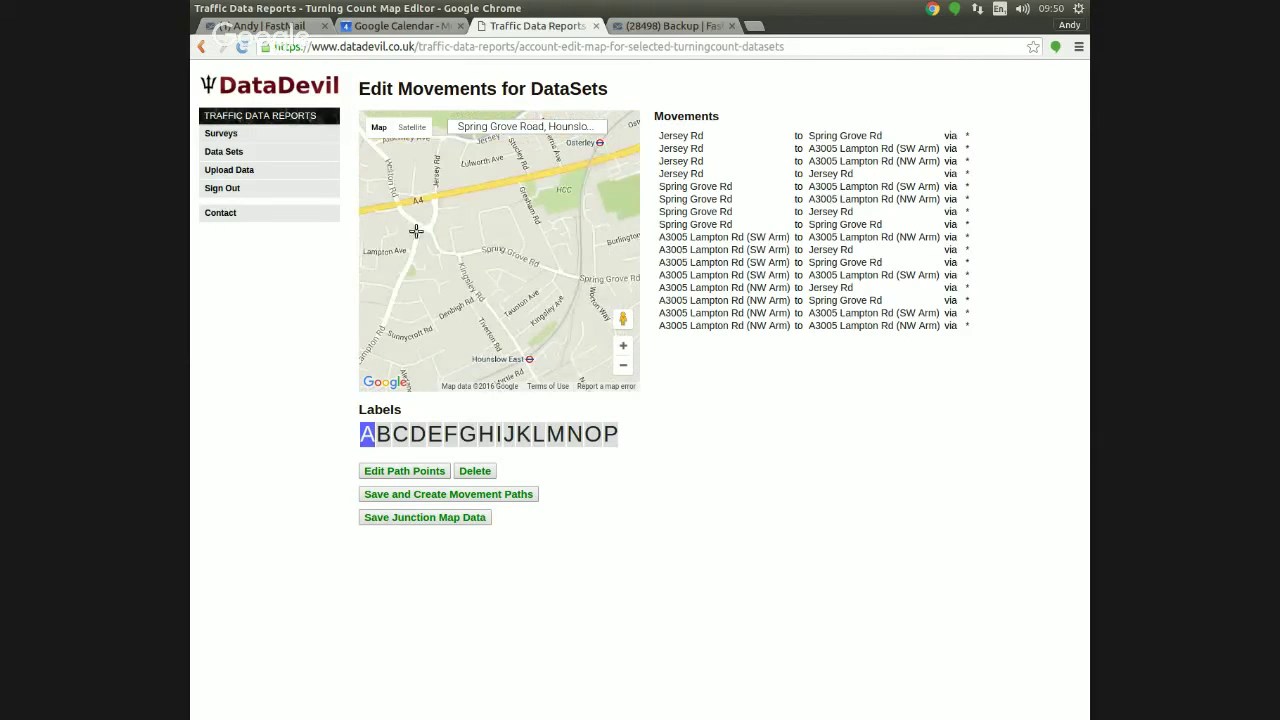
{"action": "left_click_drag", "start_coordinate": [416, 231], "coordinate": [507, 246]}
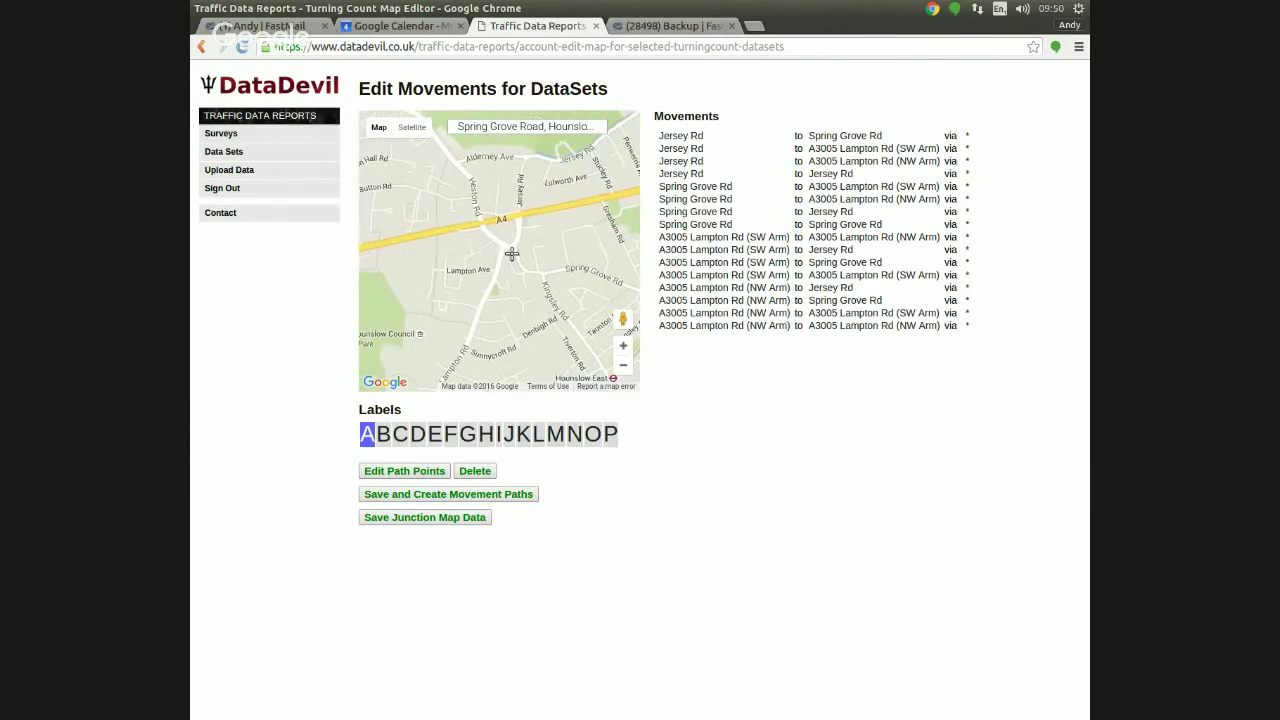
{"action": "scroll", "coordinate": [511, 253], "scroll_direction": "up", "scroll_amount": 4}
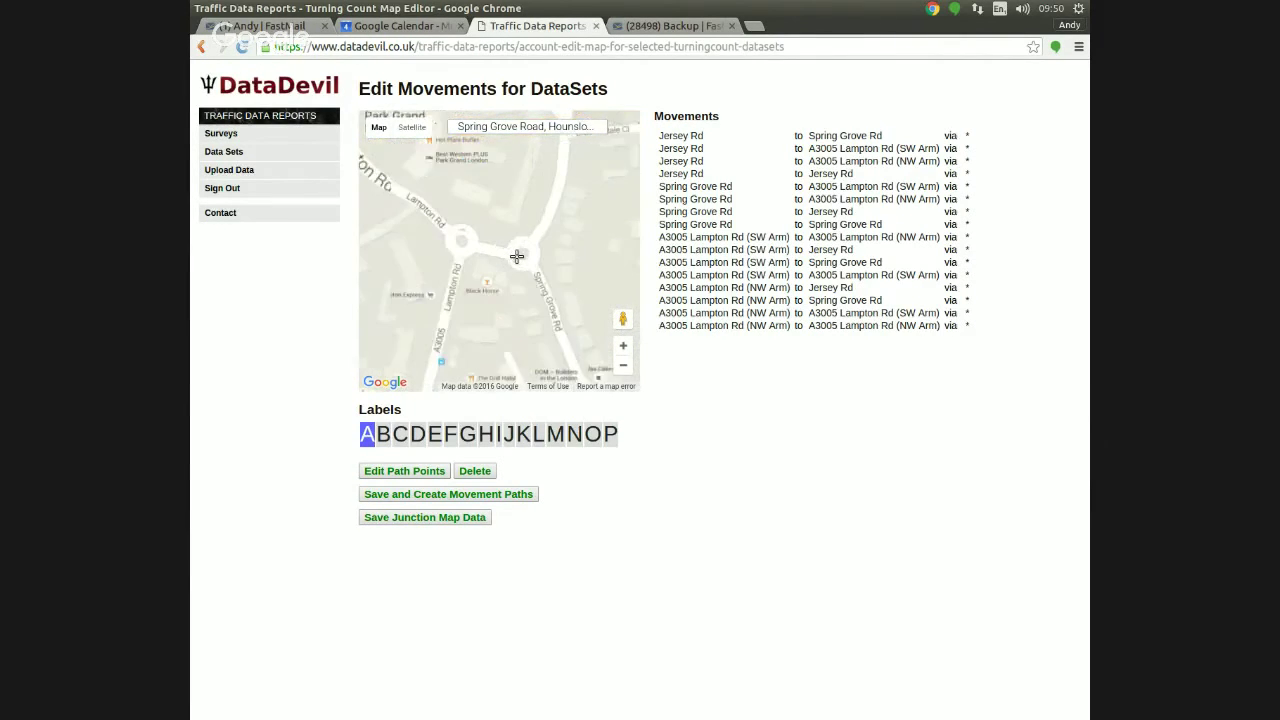
{"action": "scroll", "coordinate": [512, 259], "scroll_direction": "up", "scroll_amount": 2}
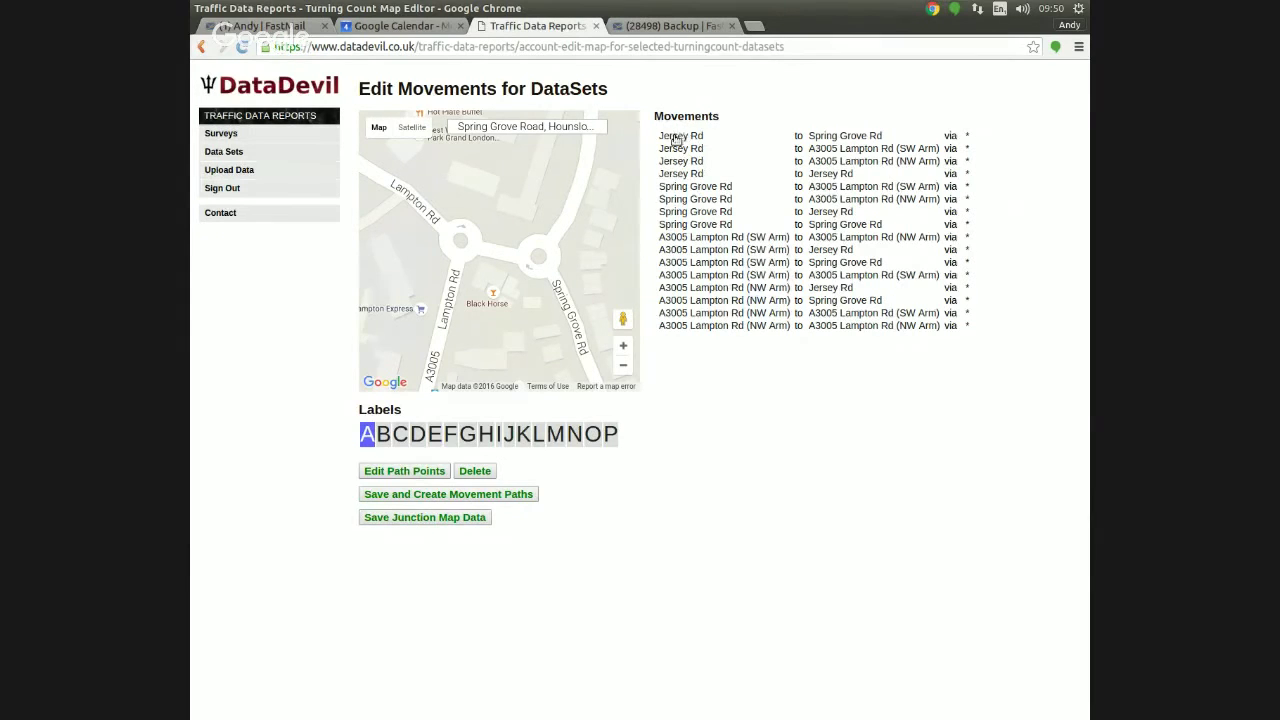
Assign label A to all Jersey Rd origin and destination entries and place it on the road north of the eastern roundabout.
{"action": "left_click_drag", "start_coordinate": [676, 139], "coordinate": [835, 182]}
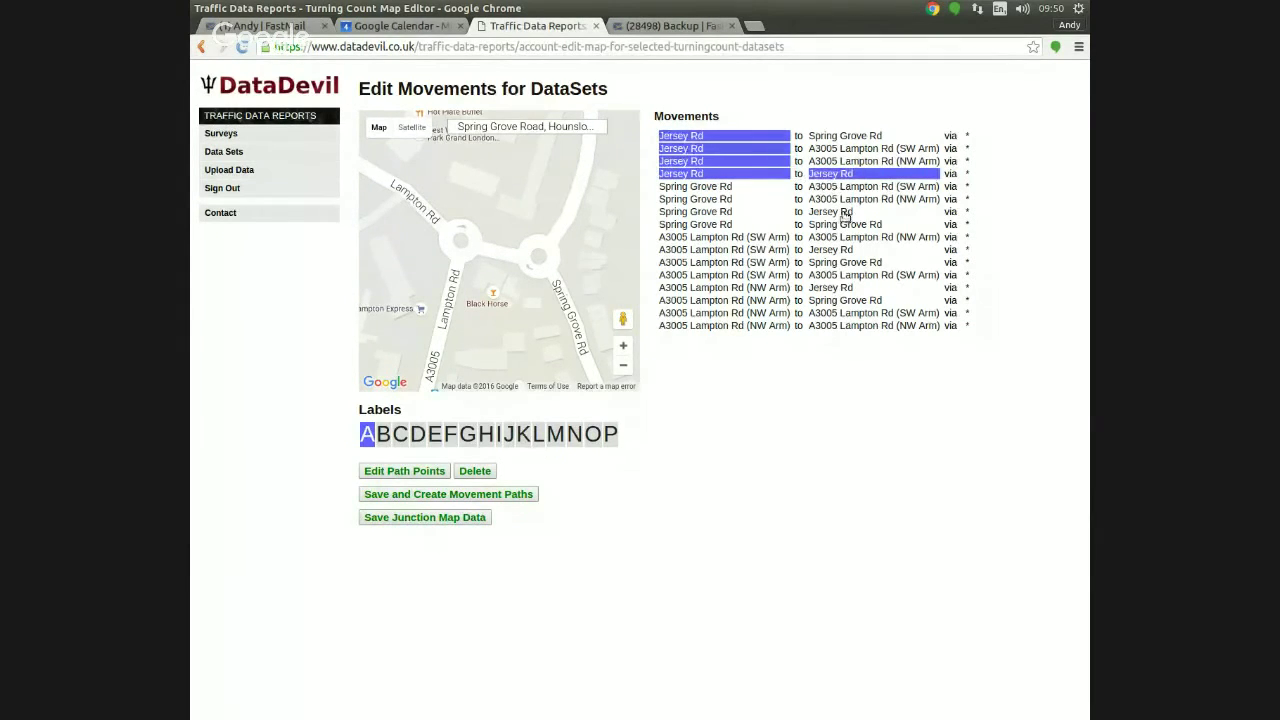
{"action": "left_click", "coordinate": [844, 215]}
{"action": "left_click", "coordinate": [845, 251]}
{"action": "left_click", "coordinate": [841, 290]}
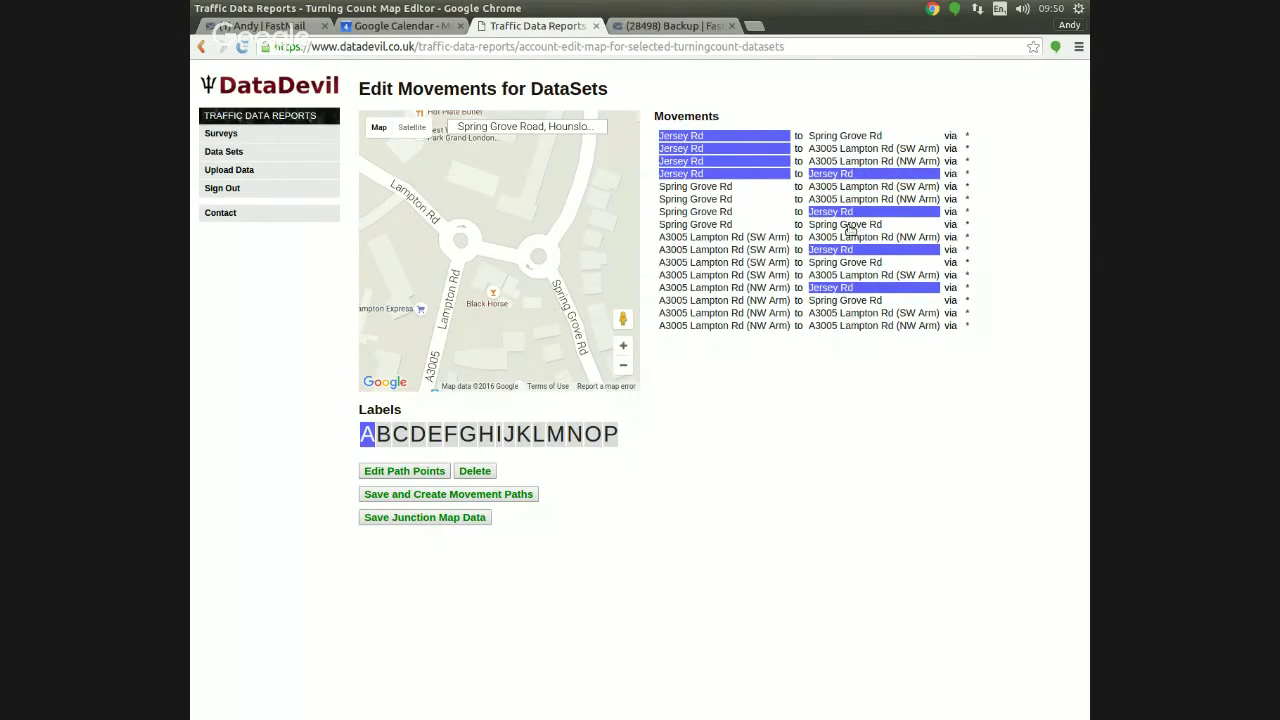
{"action": "left_click", "coordinate": [575, 201]}
Assign label B to all Spring Grove Rd origin and destination entries and place it on Spring Grove Rd south of the eastern roundabout.
{"action": "left_click_drag", "start_coordinate": [708, 187], "coordinate": [746, 228]}
{"action": "left_click", "coordinate": [859, 138]}
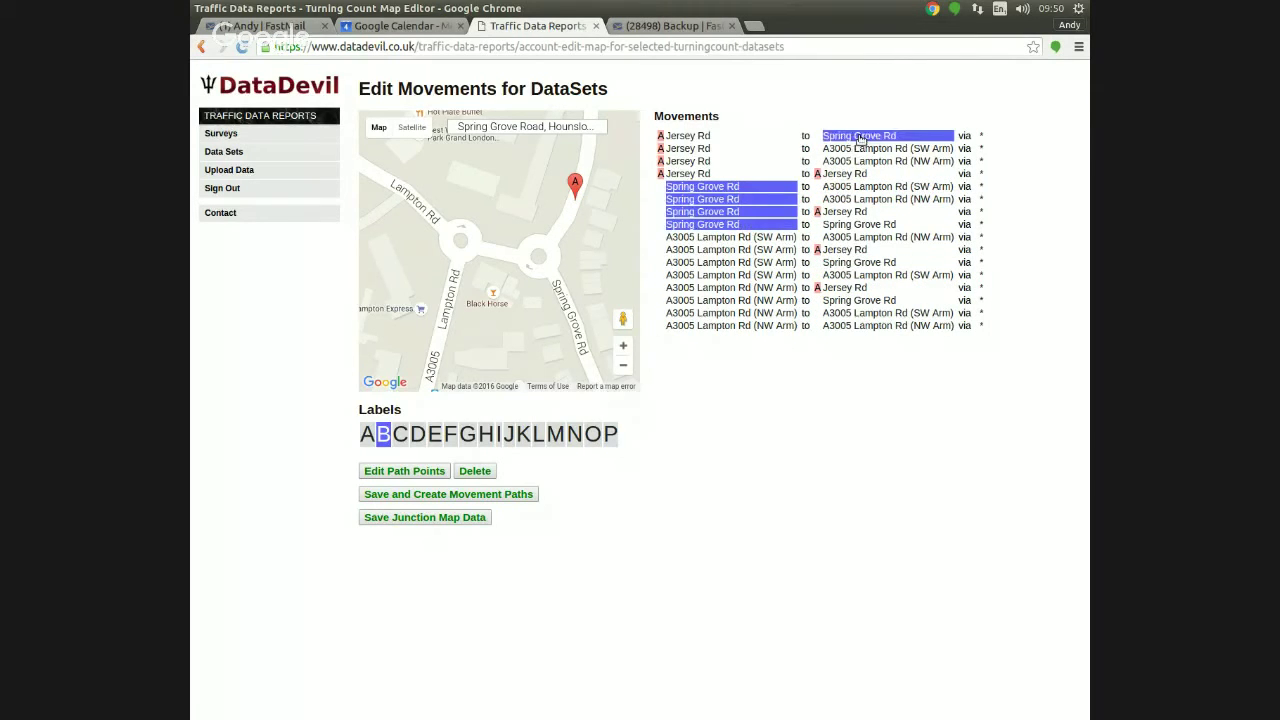
{"action": "left_click", "coordinate": [881, 225]}
{"action": "left_click", "coordinate": [897, 262]}
{"action": "left_click", "coordinate": [892, 302]}
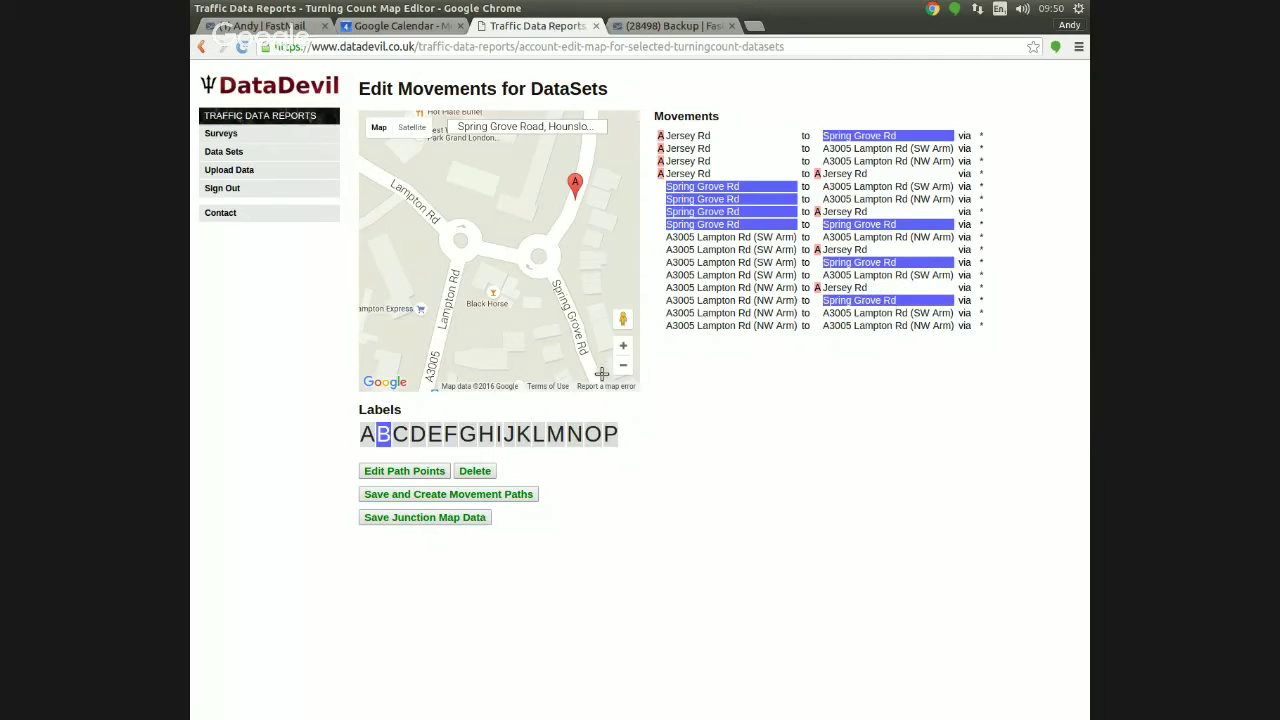
{"action": "left_click", "coordinate": [574, 322]}
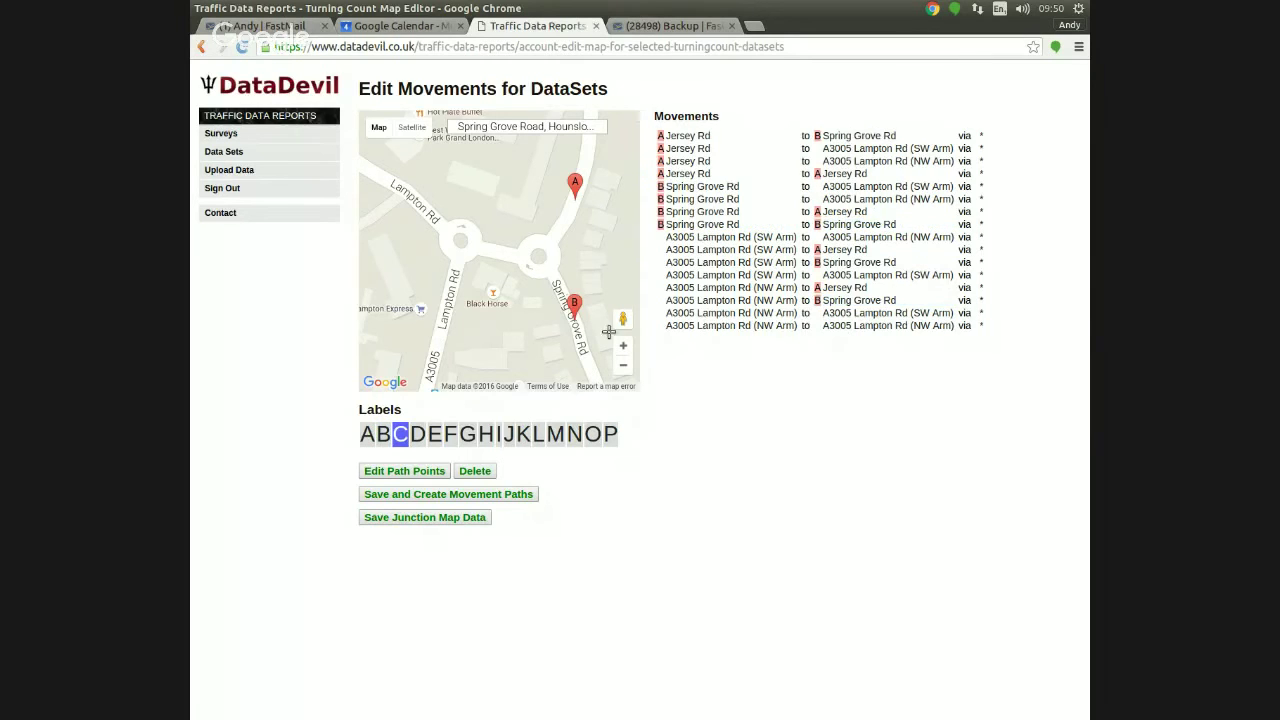
Assign label C to all A3005 Lampton Rd (SW Arm) entries and place it on Lampton Rd south of the western roundabout.
{"action": "left_click_drag", "start_coordinate": [710, 238], "coordinate": [740, 278]}
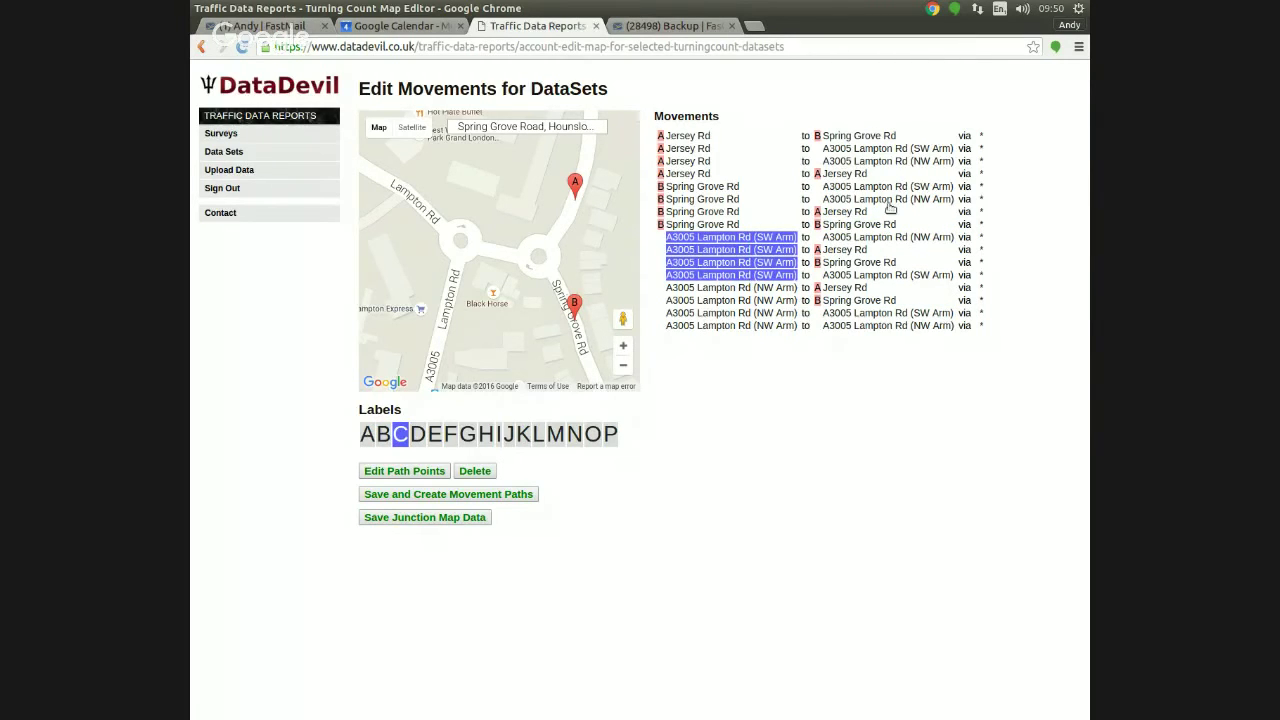
{"action": "left_click", "coordinate": [910, 150]}
{"action": "left_click", "coordinate": [918, 187]}
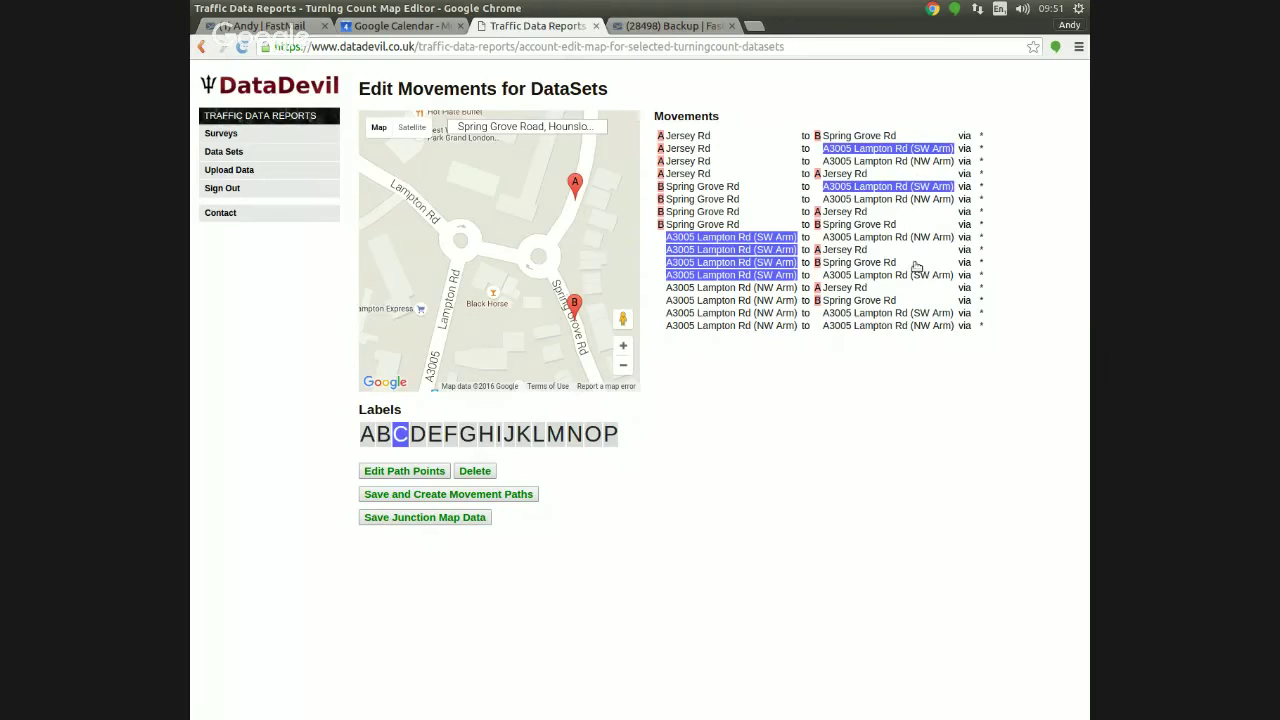
{"action": "left_click", "coordinate": [917, 274]}
{"action": "left_click", "coordinate": [925, 313]}
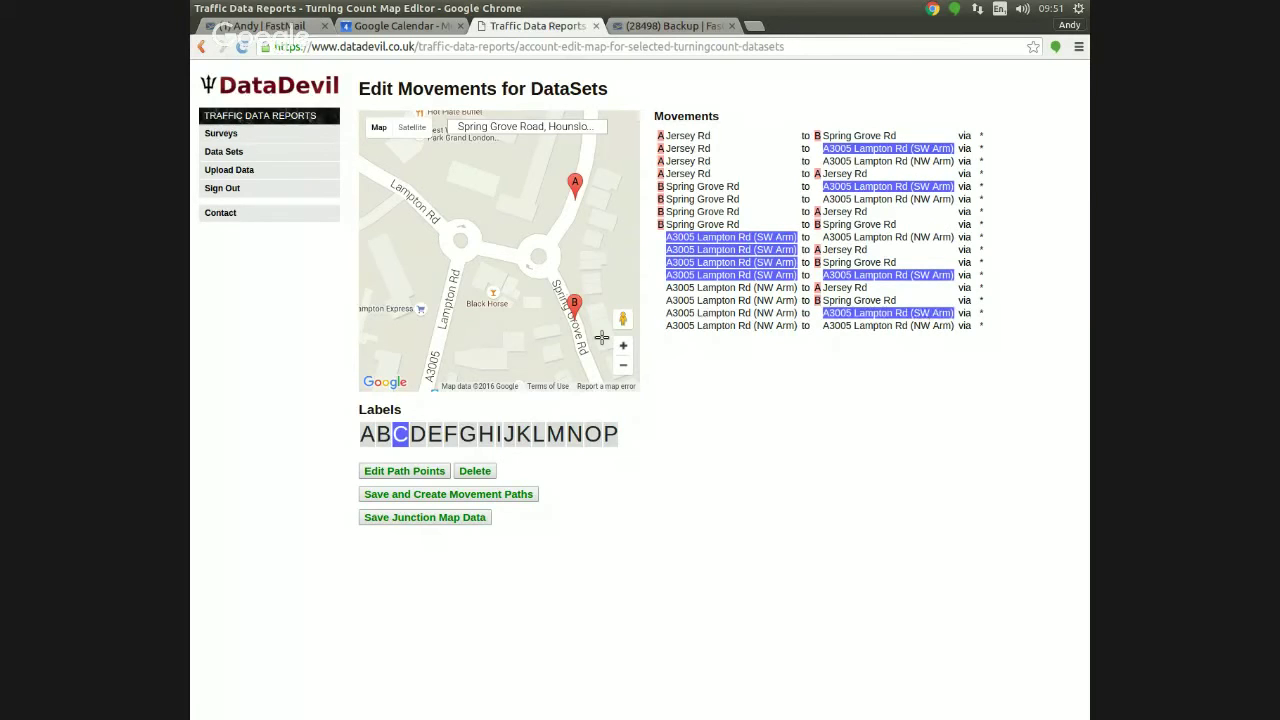
{"action": "left_click", "coordinate": [446, 310]}
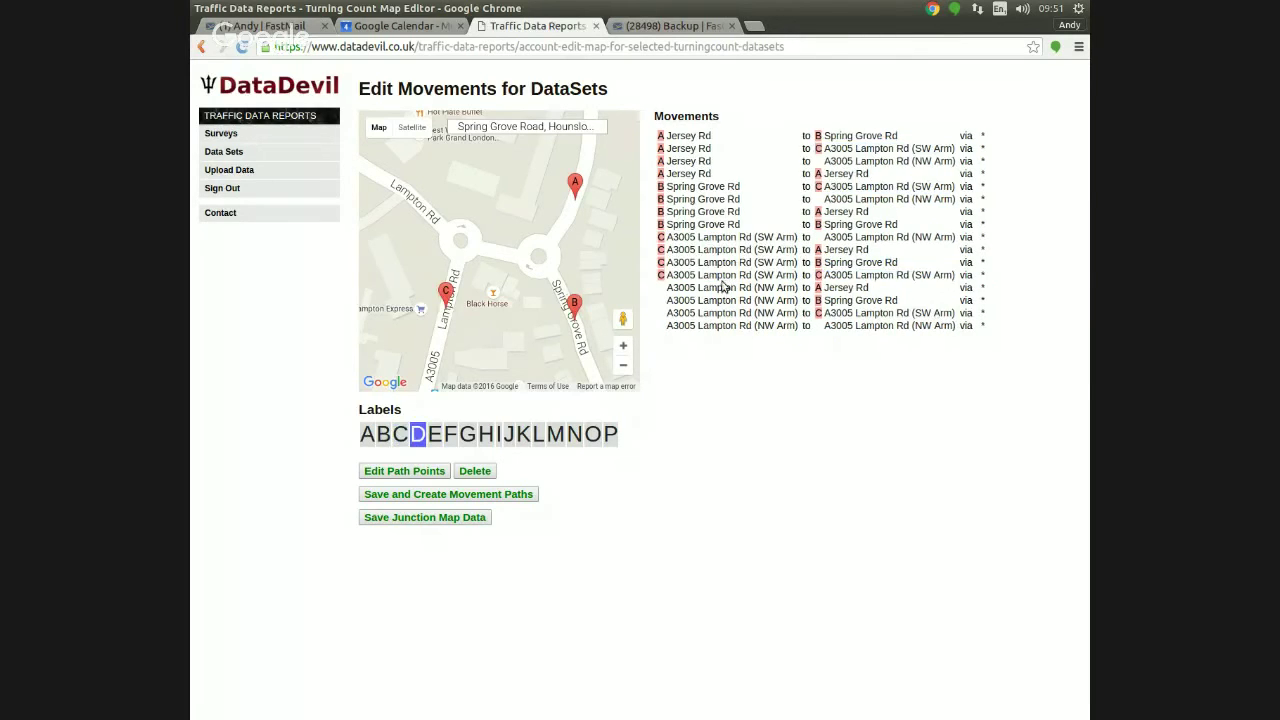
Assign label D to all A3005 Lampton Rd (NW Arm) entries and place it on Lampton Rd northwest of the western roundabout.
{"action": "left_click_drag", "start_coordinate": [726, 287], "coordinate": [745, 328]}
{"action": "left_click", "coordinate": [893, 163]}
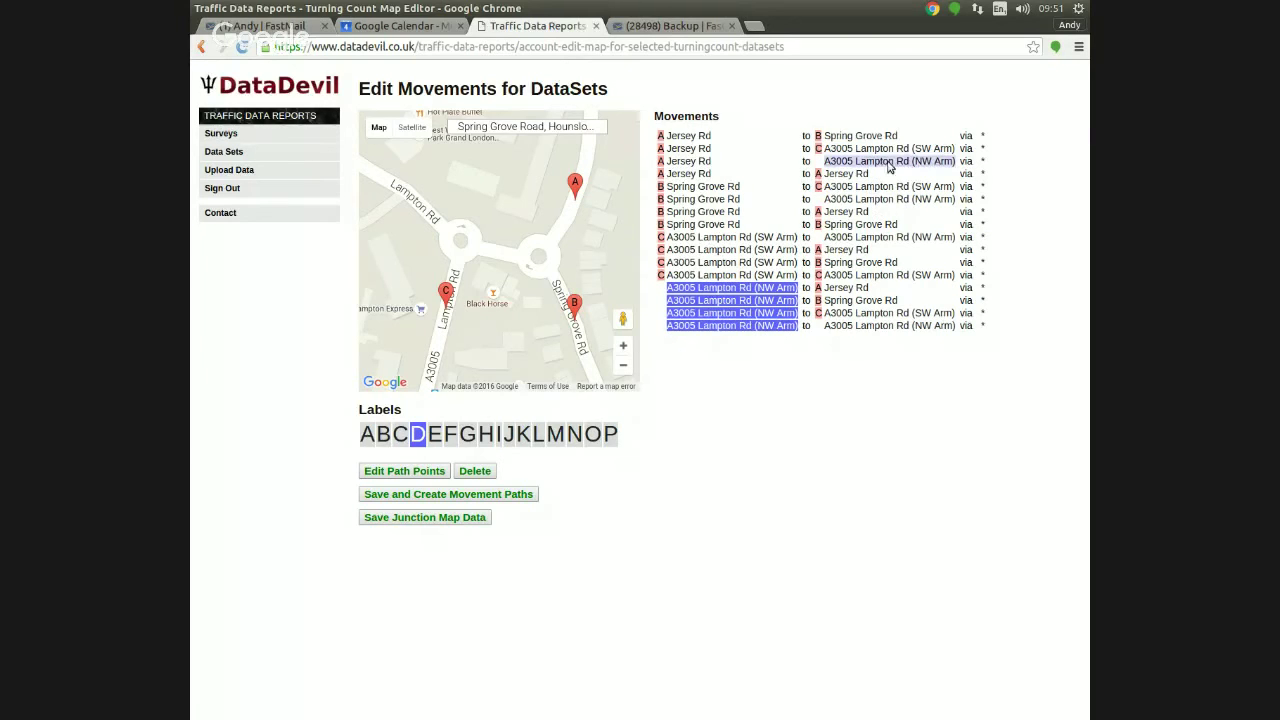
{"action": "left_click", "coordinate": [905, 199]}
{"action": "left_click", "coordinate": [926, 236]}
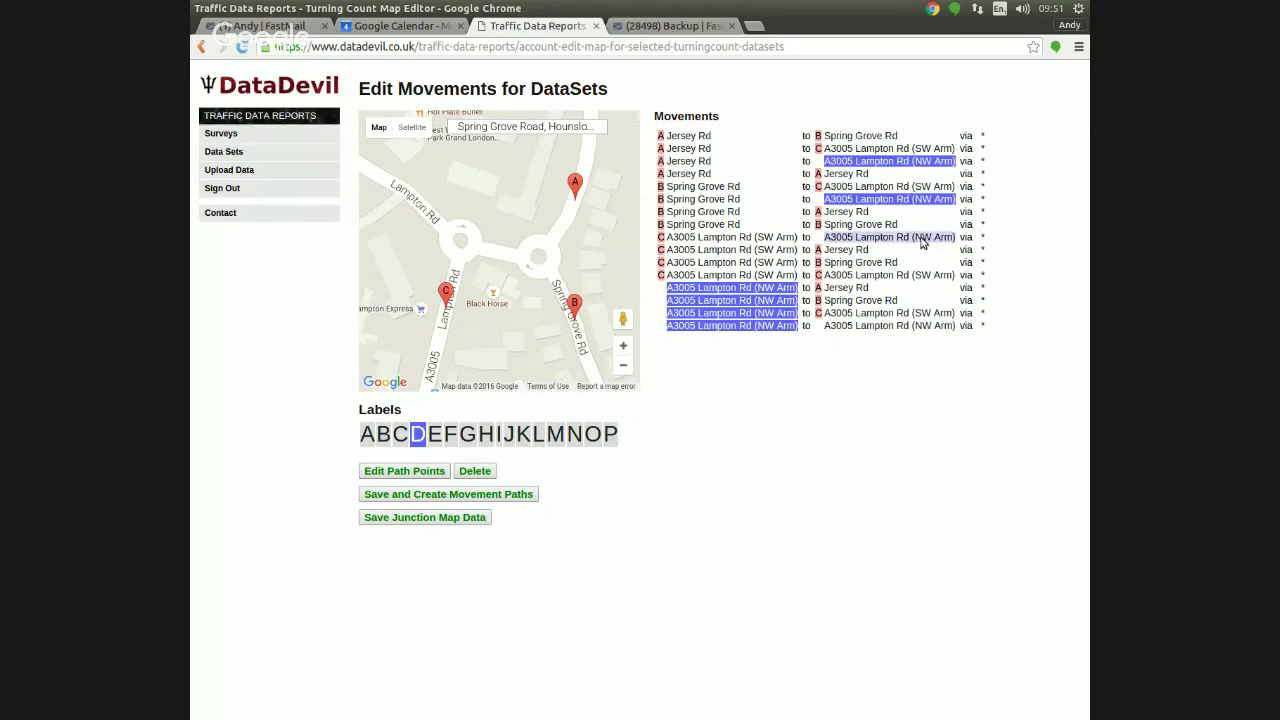
{"action": "left_click", "coordinate": [930, 325]}
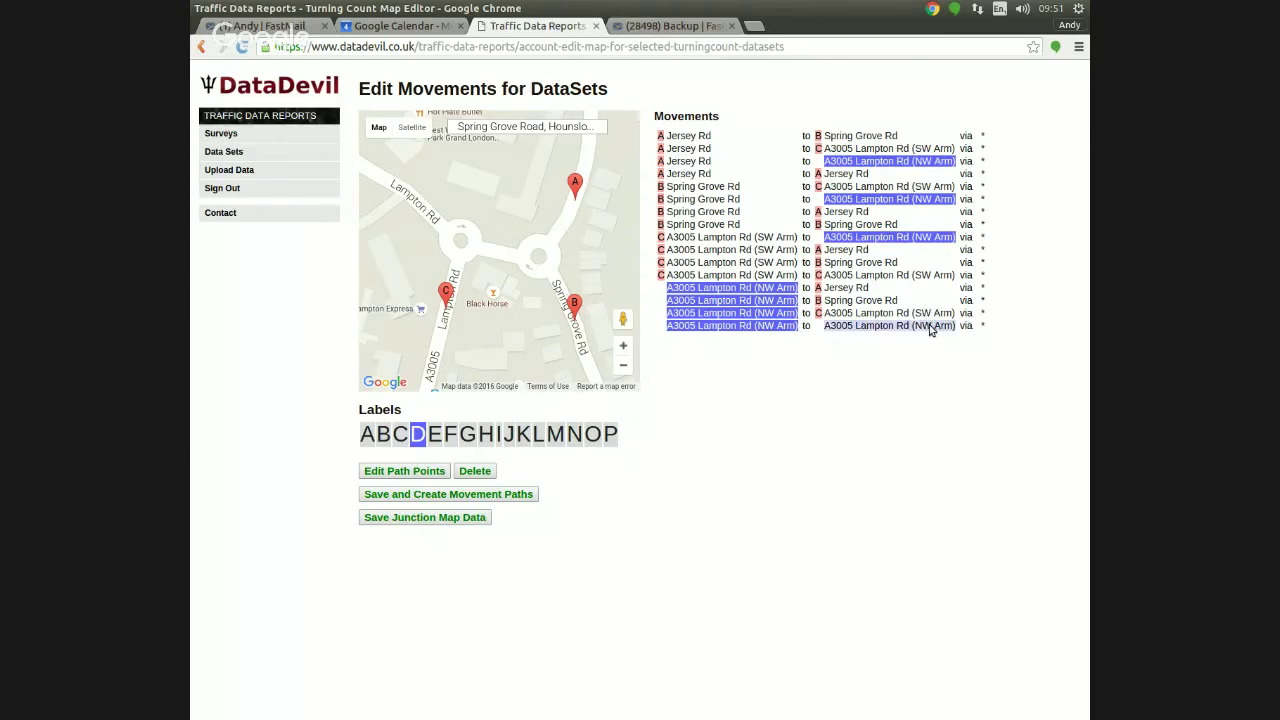
{"action": "left_click", "coordinate": [411, 194]}
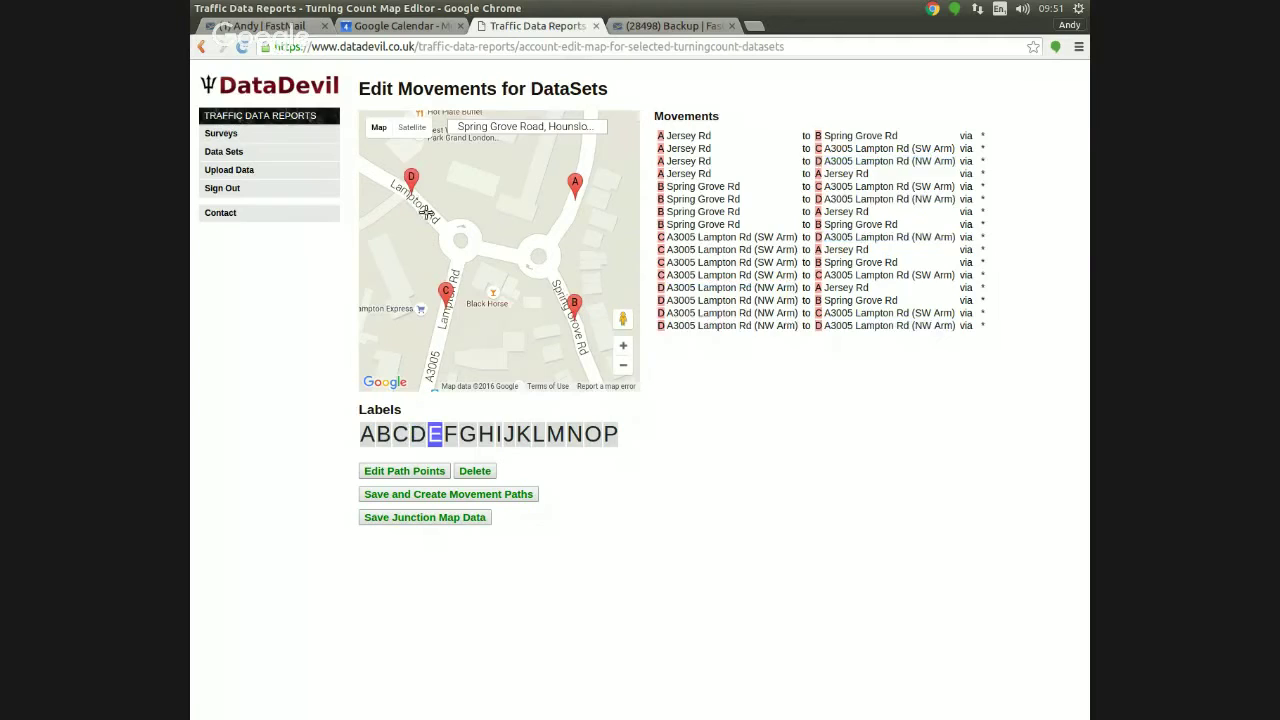
Save the labels and create the movement paths, and review the paths drawn for the Jersey Rd movements and Spring Grove Rd to SW Arm.
{"action": "left_click", "coordinate": [535, 500]}
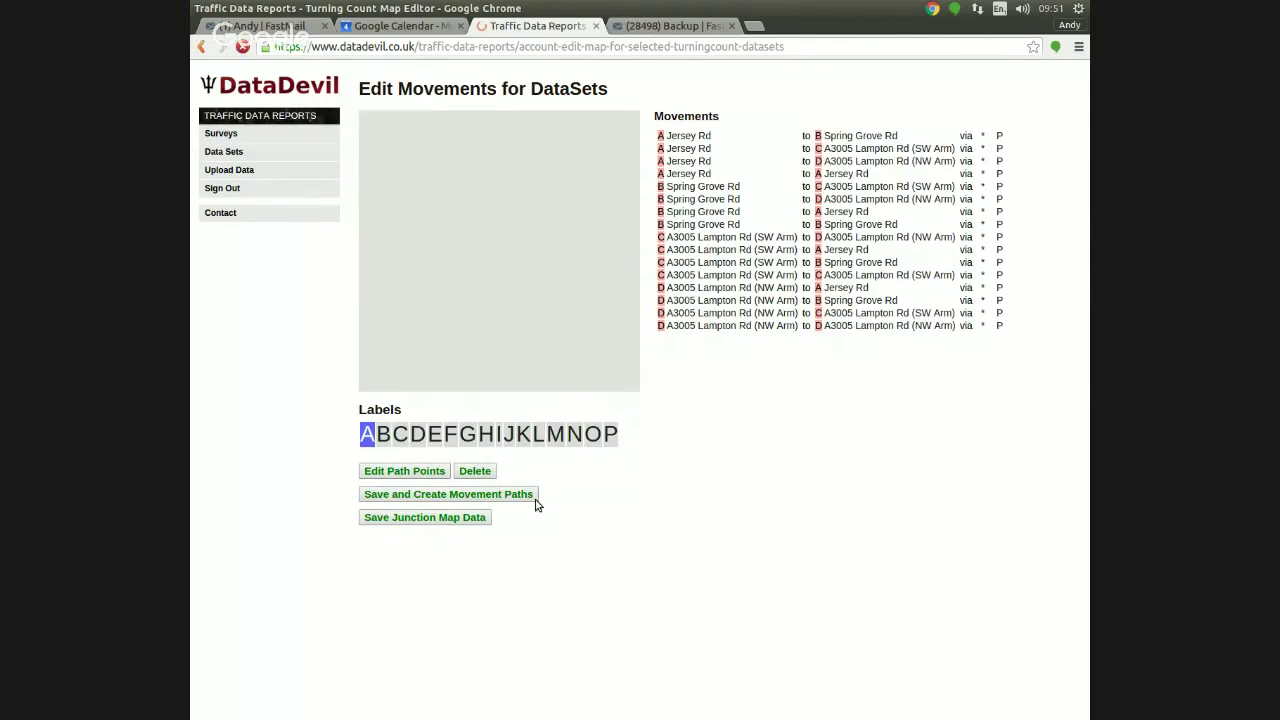
{"action": "left_click", "coordinate": [999, 136]}
{"action": "left_click", "coordinate": [999, 149]}
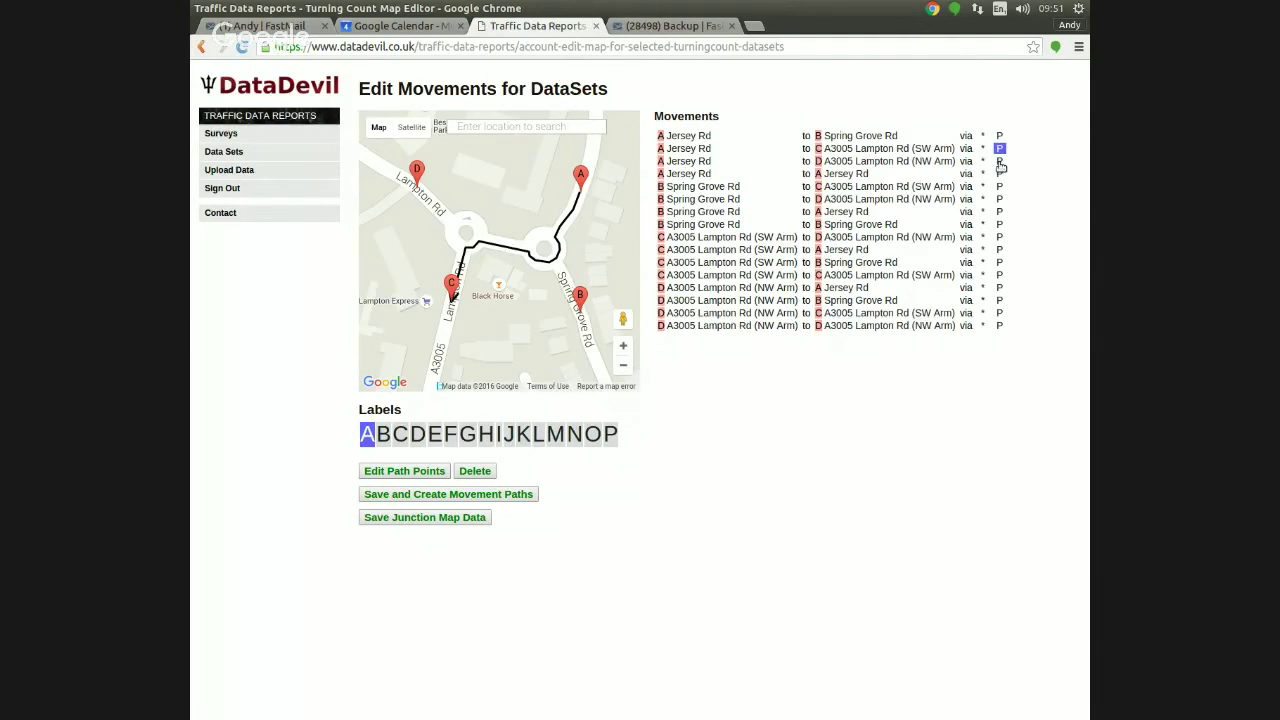
{"action": "left_click", "coordinate": [999, 161]}
{"action": "left_click", "coordinate": [999, 174]}
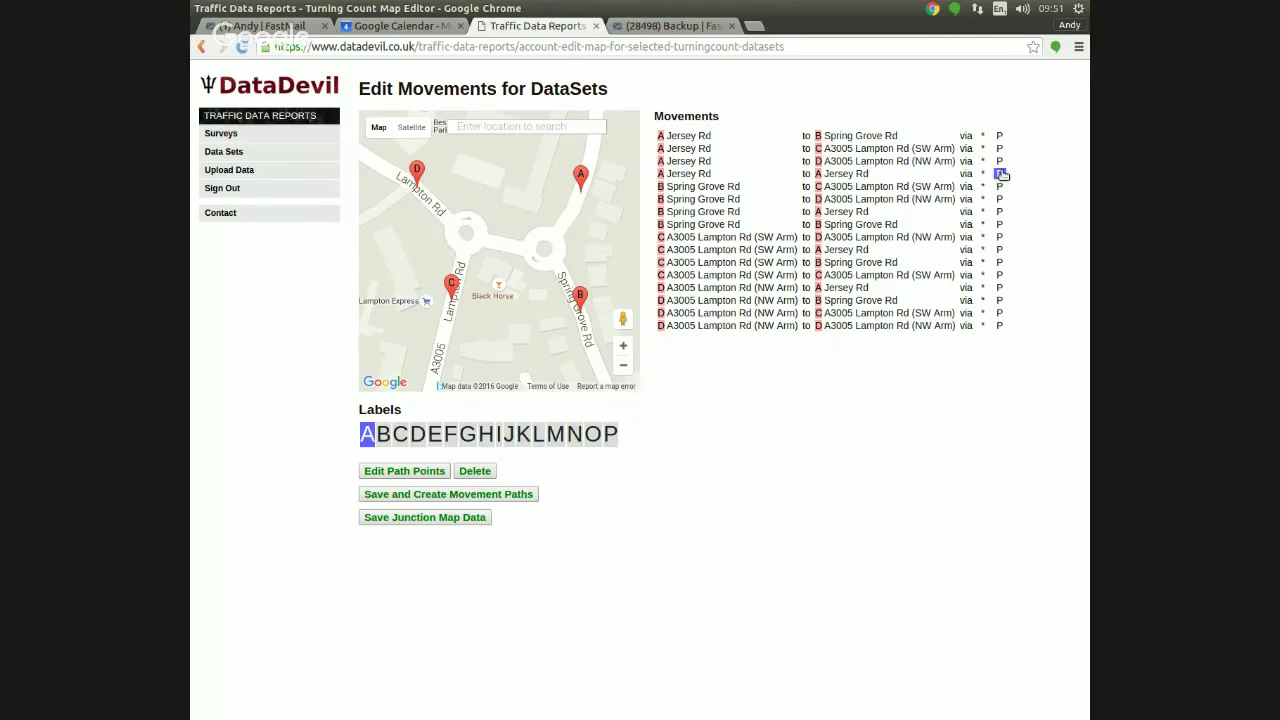
{"action": "left_click", "coordinate": [1000, 187]}
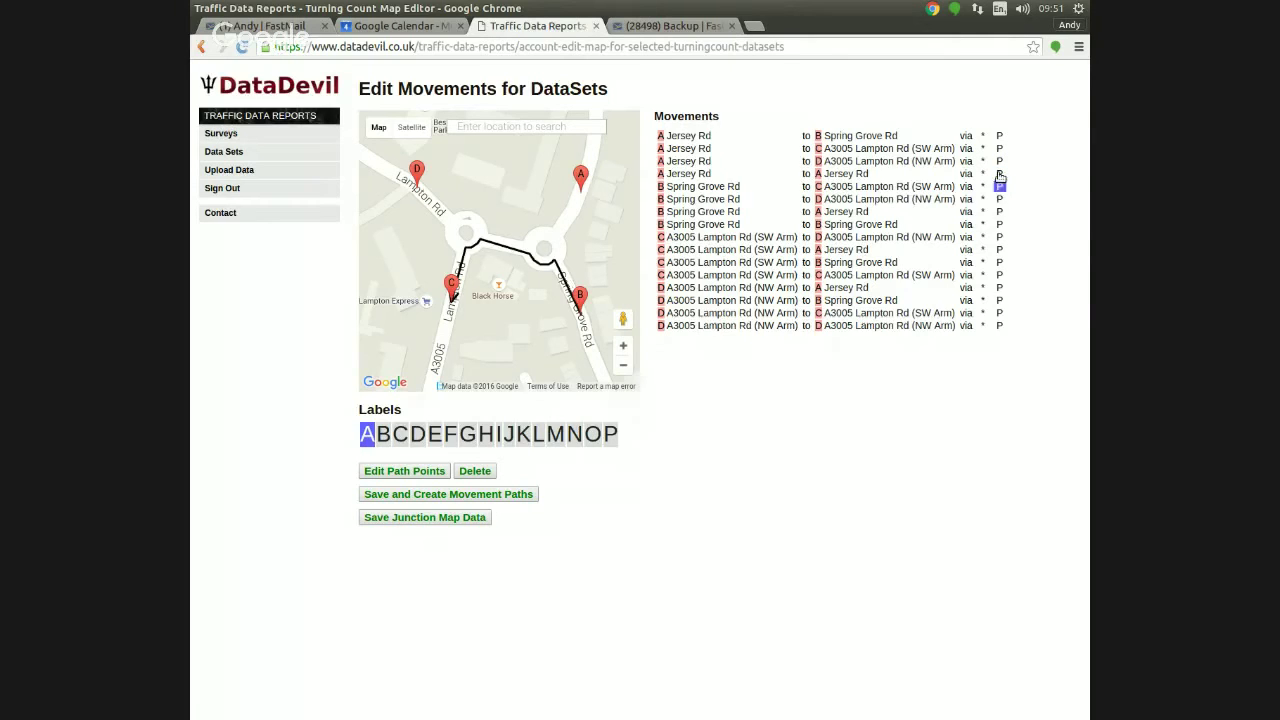
{"action": "left_click", "coordinate": [999, 174]}
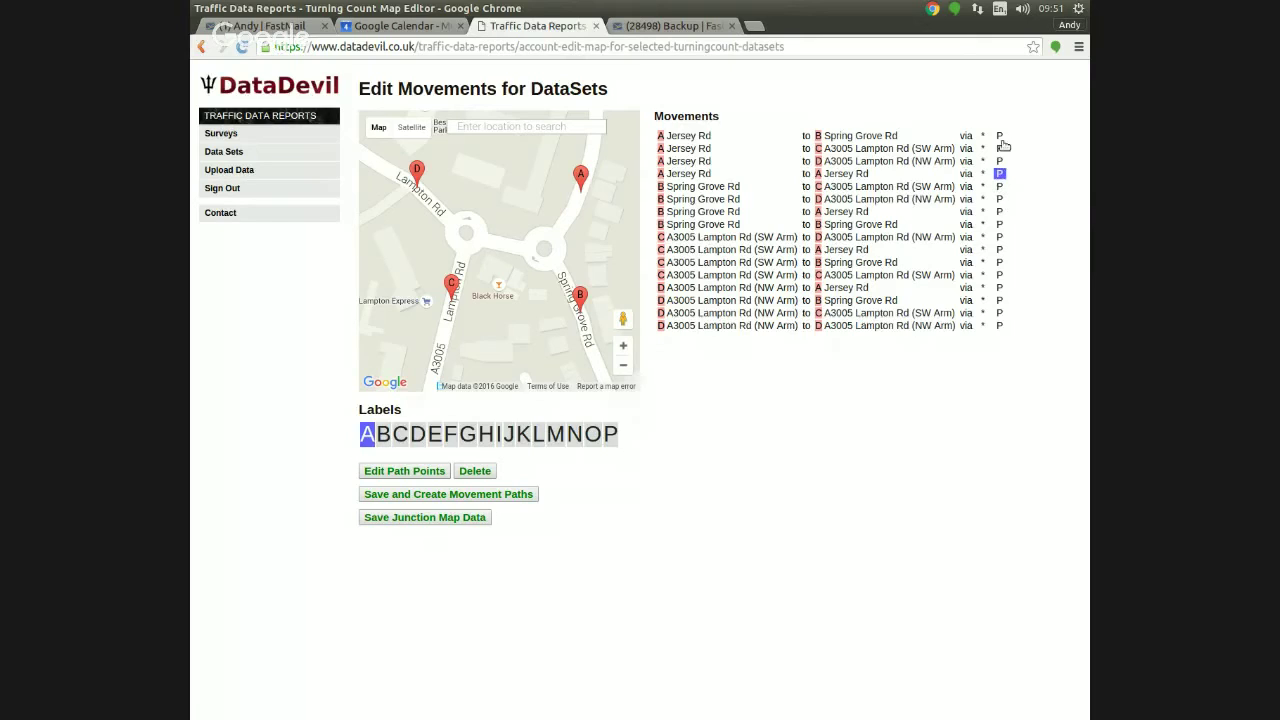
{"action": "left_click_drag", "start_coordinate": [1000, 136], "coordinate": [999, 161]}
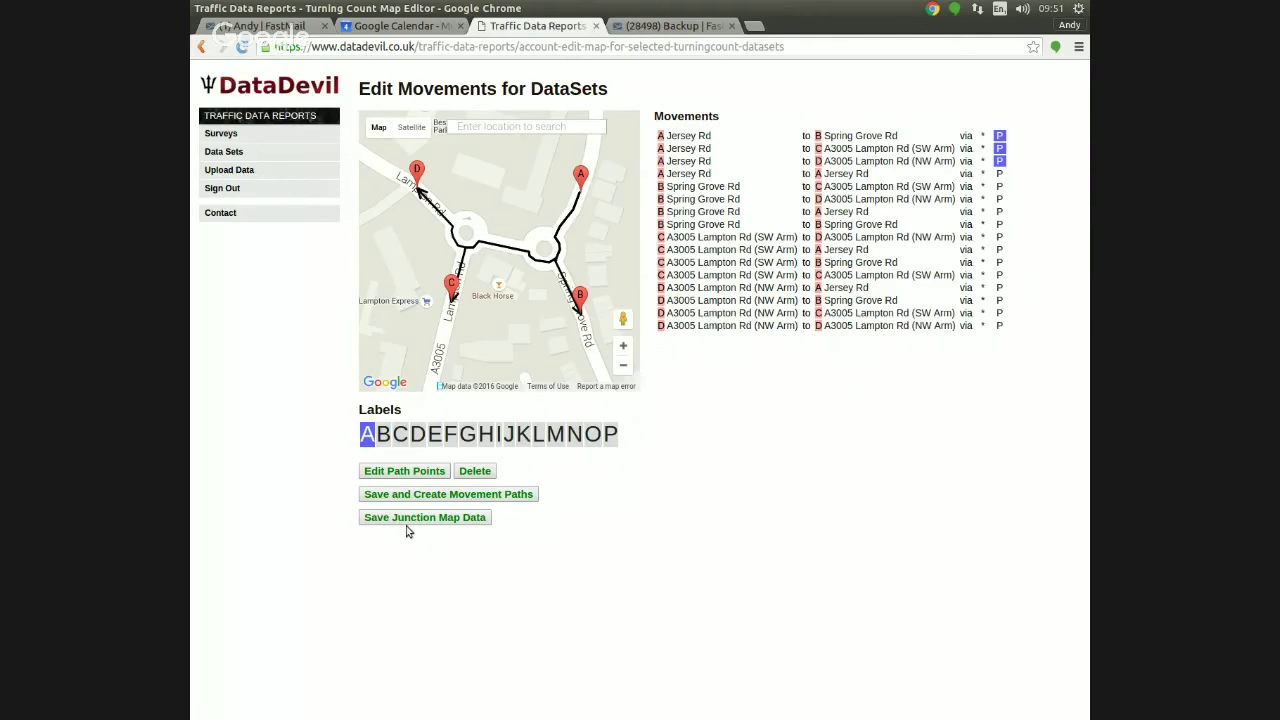
Save the junction map data for J2 and open the map report of the Hounslow Turning Counts survey.
{"action": "left_click", "coordinate": [486, 519]}
{"action": "left_click", "coordinate": [291, 139]}
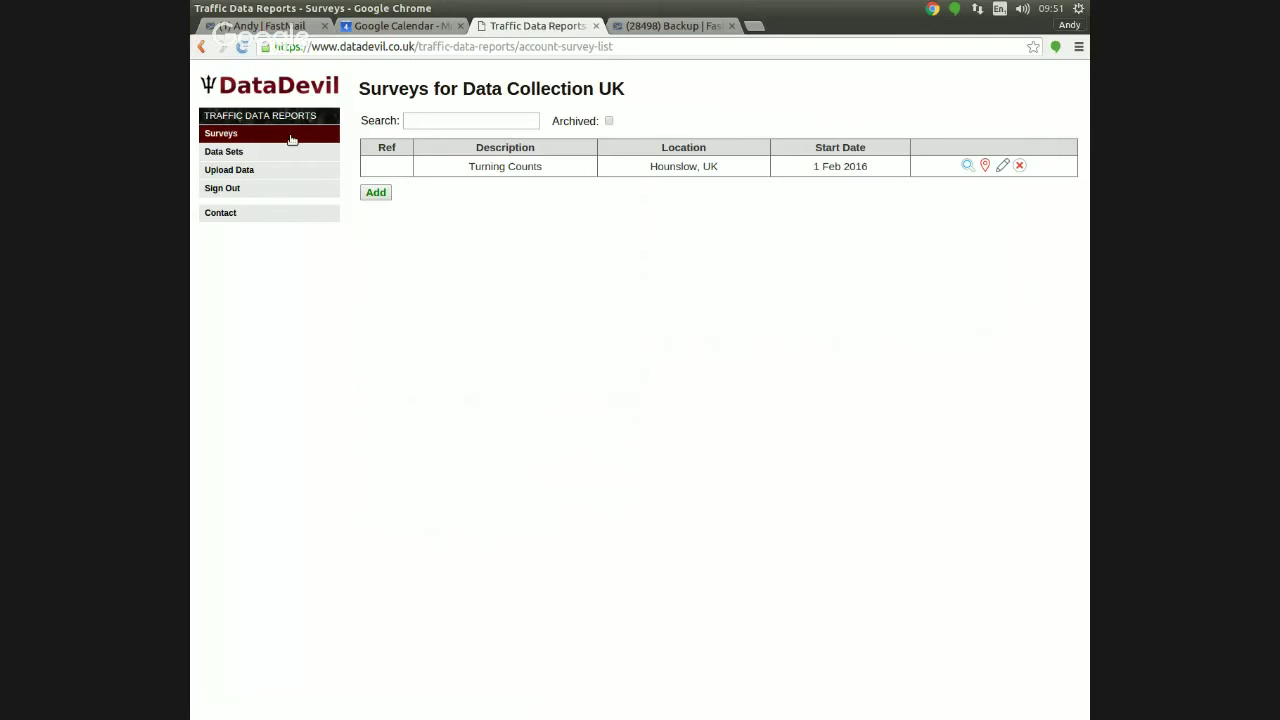
{"action": "left_click", "coordinate": [986, 167]}
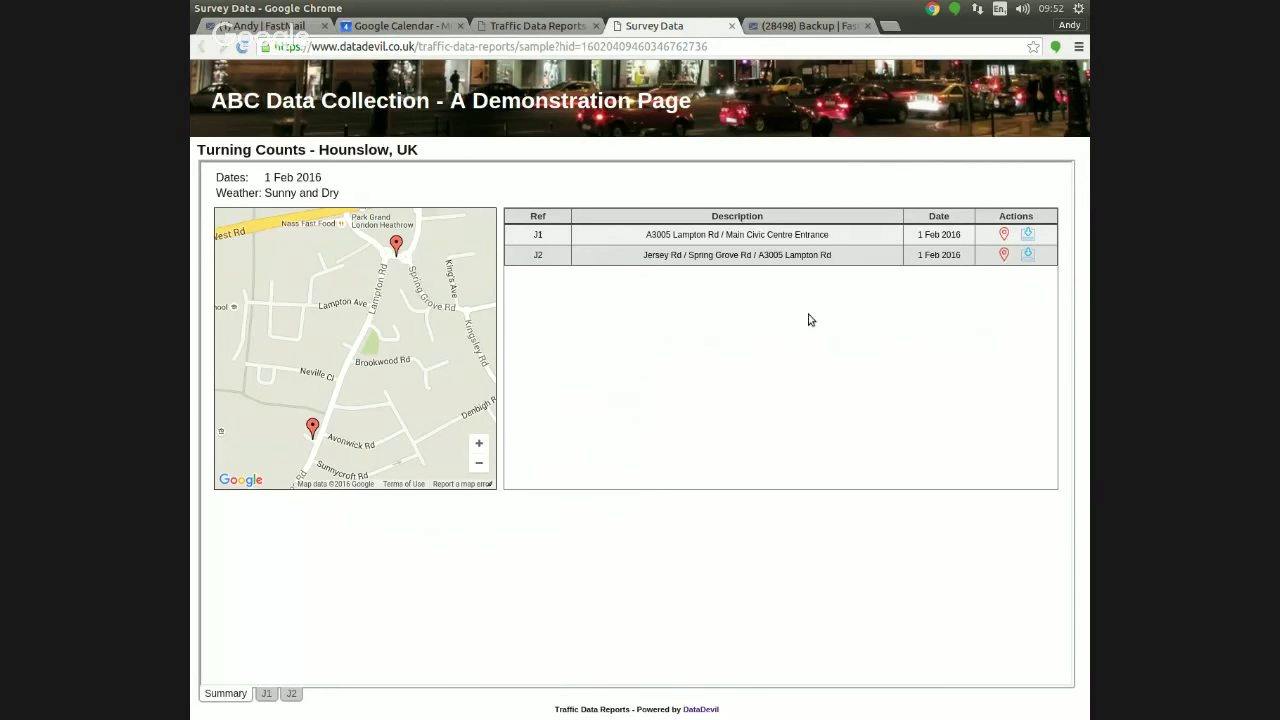
Highlight J1 and J2 in turn in the survey summary to locate each junction on the overview map.
{"action": "left_click", "coordinate": [936, 262]}
{"action": "left_click", "coordinate": [933, 232]}
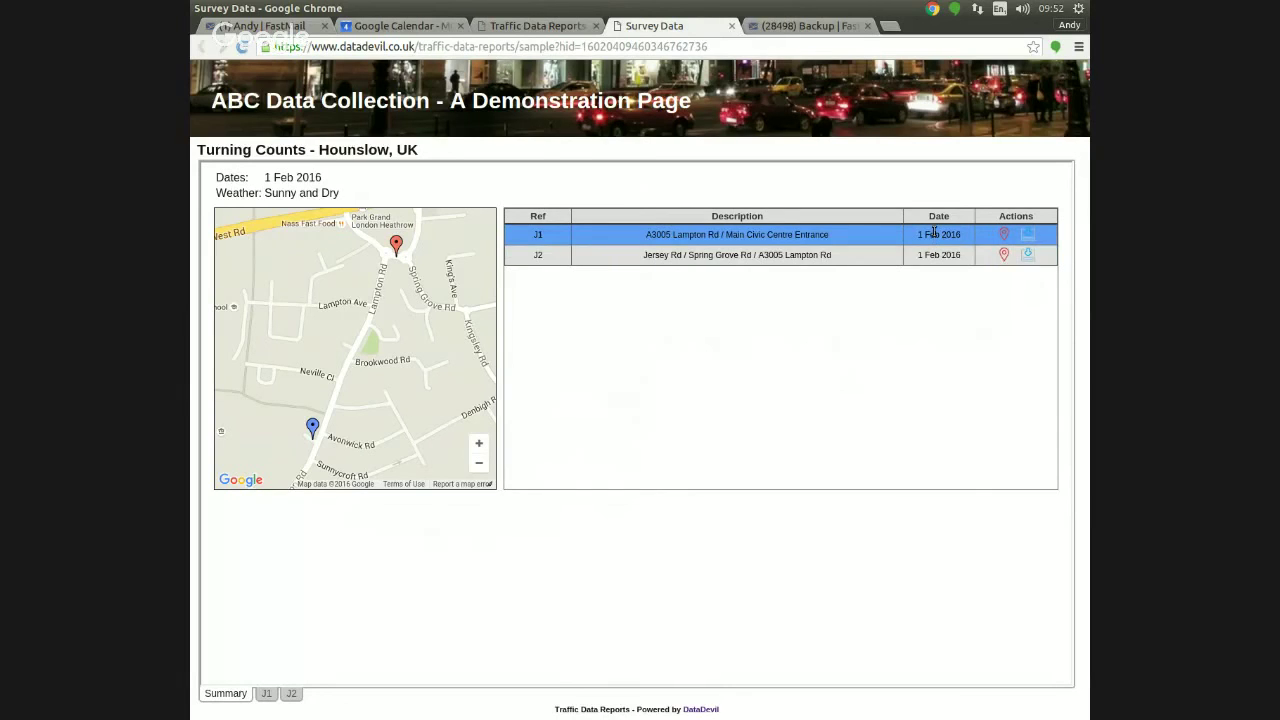
{"action": "left_click", "coordinate": [941, 254]}
{"action": "left_click", "coordinate": [943, 234]}
{"action": "left_click", "coordinate": [952, 255]}
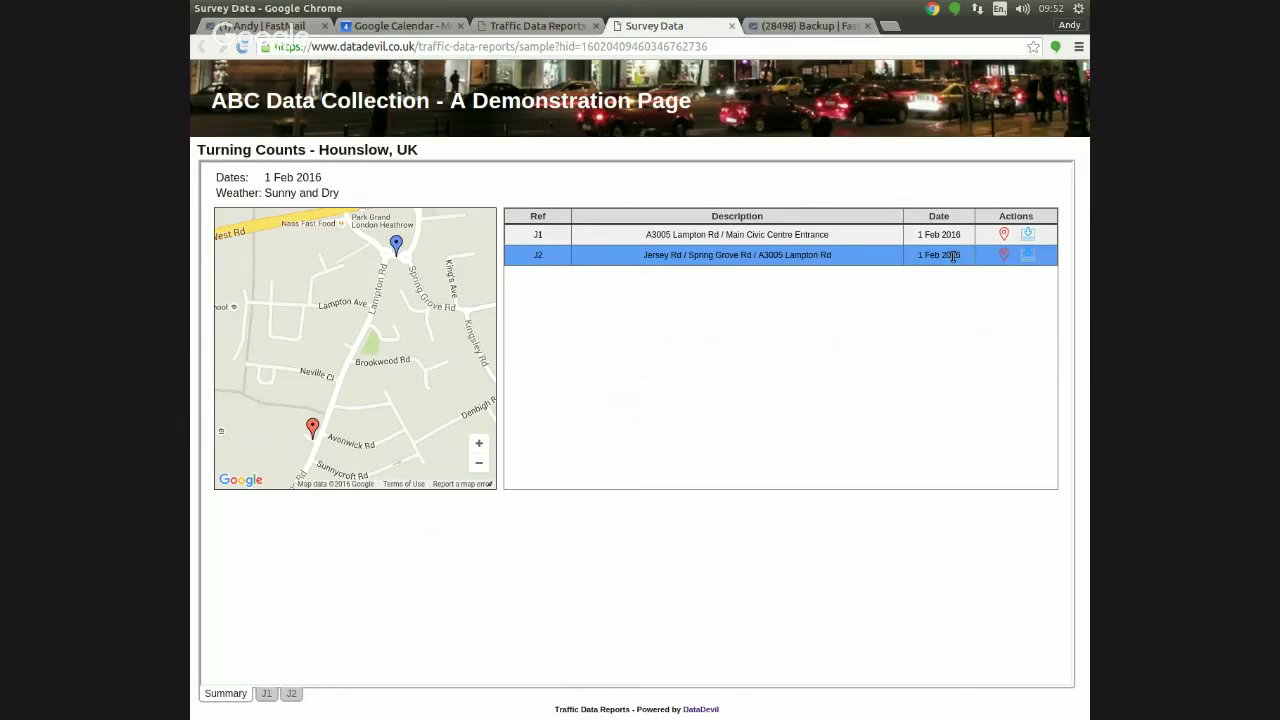
{"action": "left_click", "coordinate": [992, 235]}
Open the J1 junction data and view the full-day movements from A3005 Lampton Rd (SW Arm) and Main Civic Centre Entrance.
{"action": "left_click", "coordinate": [1004, 234]}
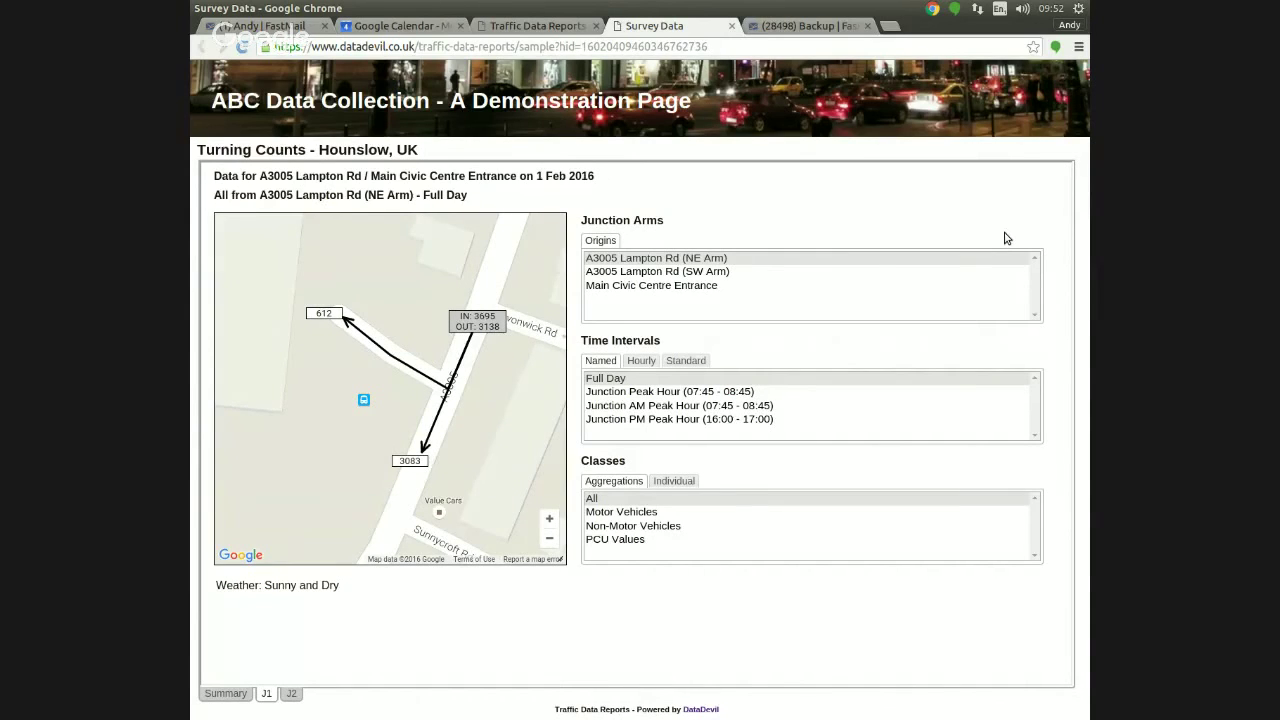
{"action": "left_click", "coordinate": [718, 277]}
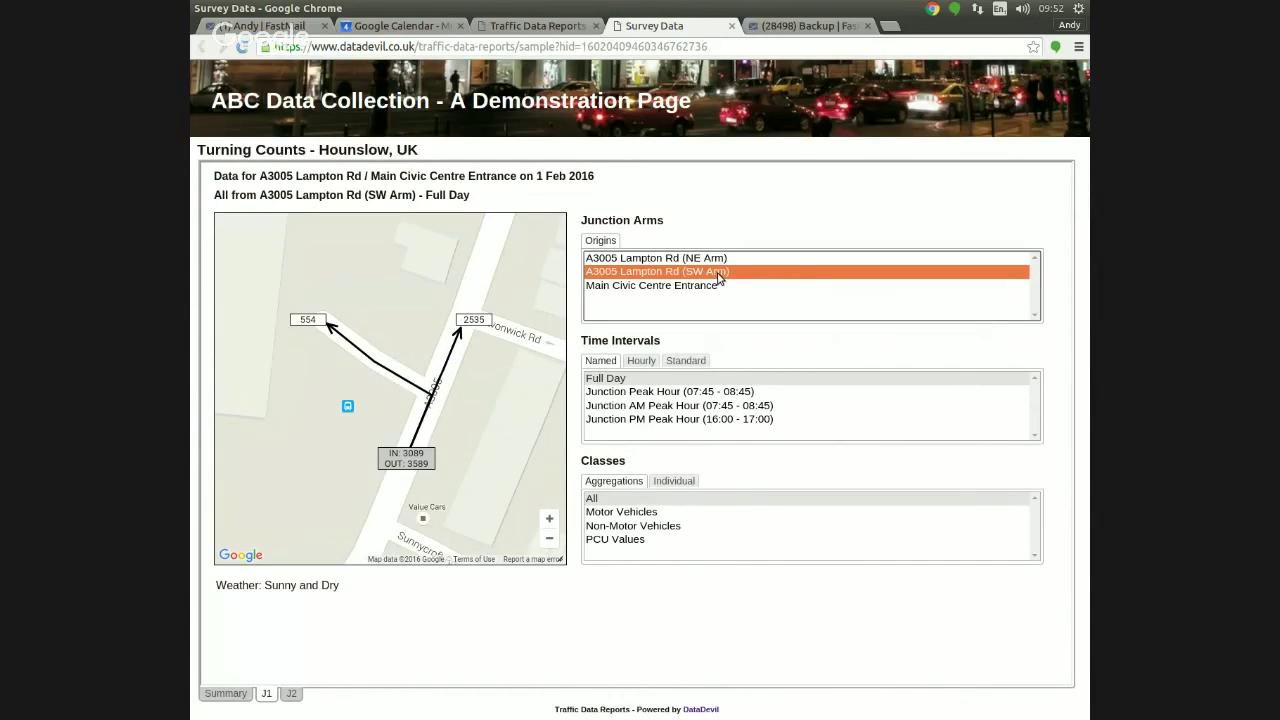
{"action": "left_click", "coordinate": [701, 289]}
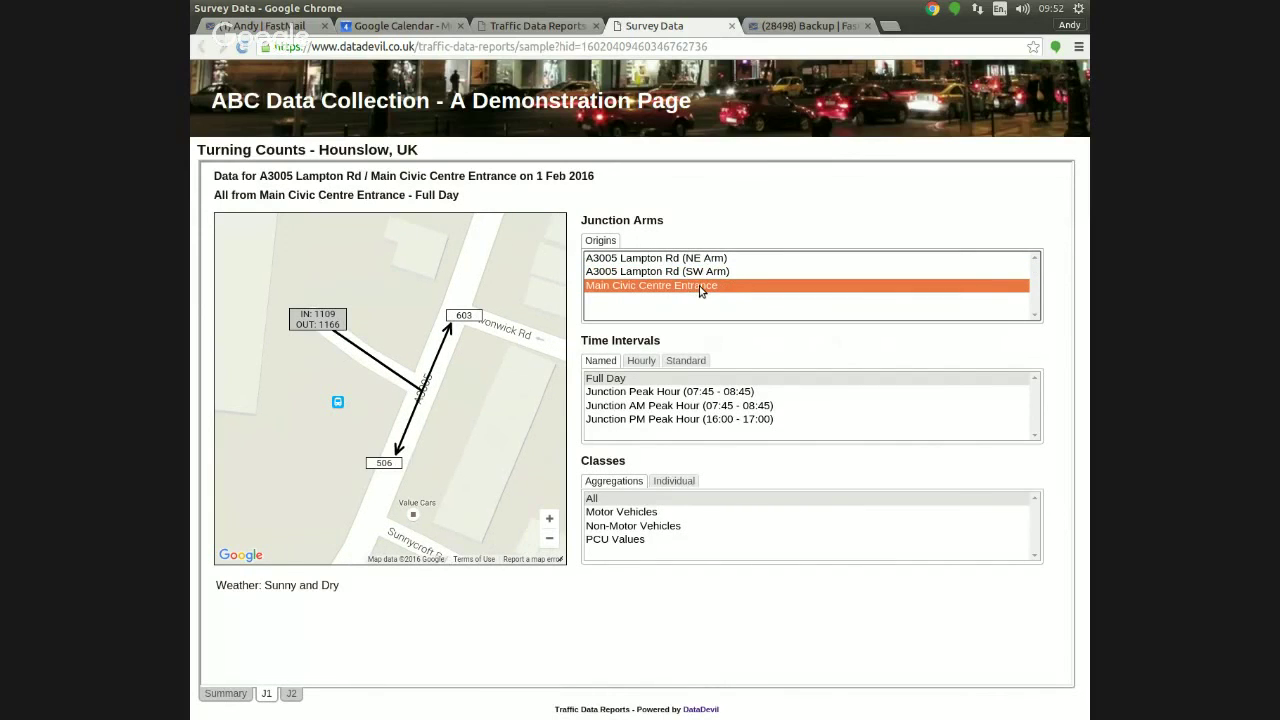
View the J1 counts for the hourly intervals 07:15 - 08:15 and 07:00 - 08:00, and return to the Full Day interval.
{"action": "left_click", "coordinate": [643, 364]}
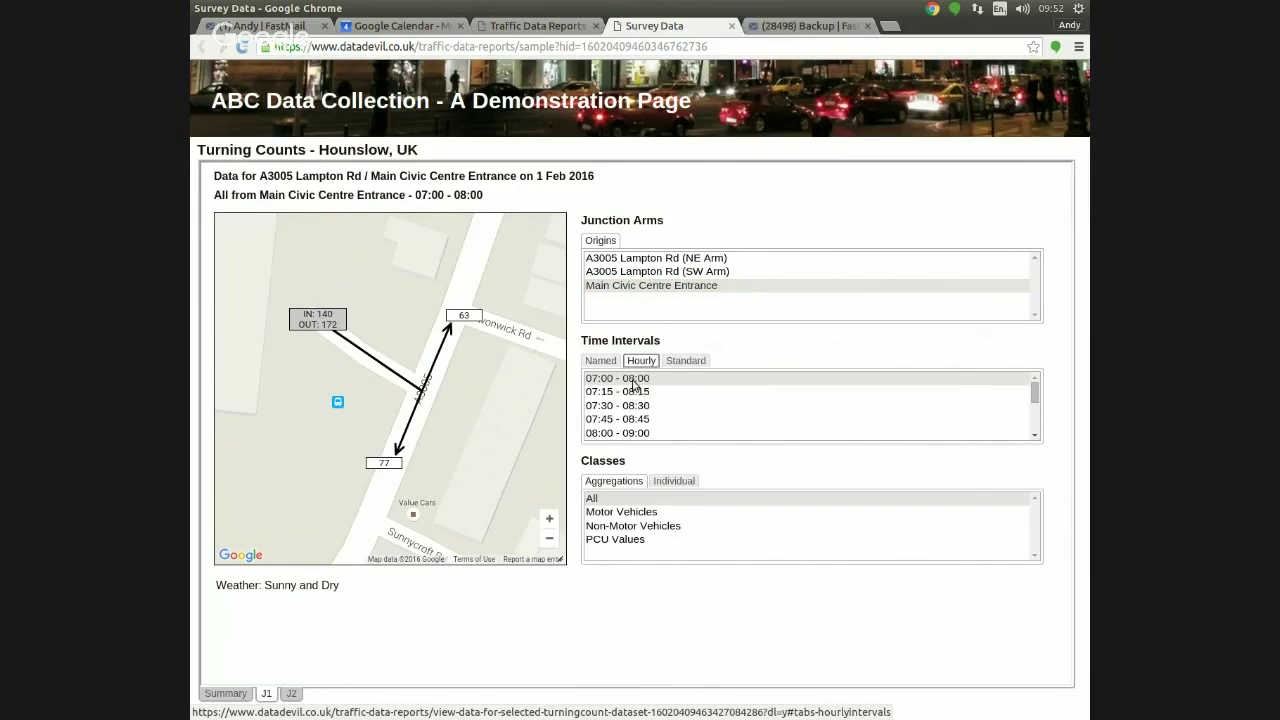
{"action": "left_click", "coordinate": [635, 393]}
{"action": "left_click", "coordinate": [630, 380]}
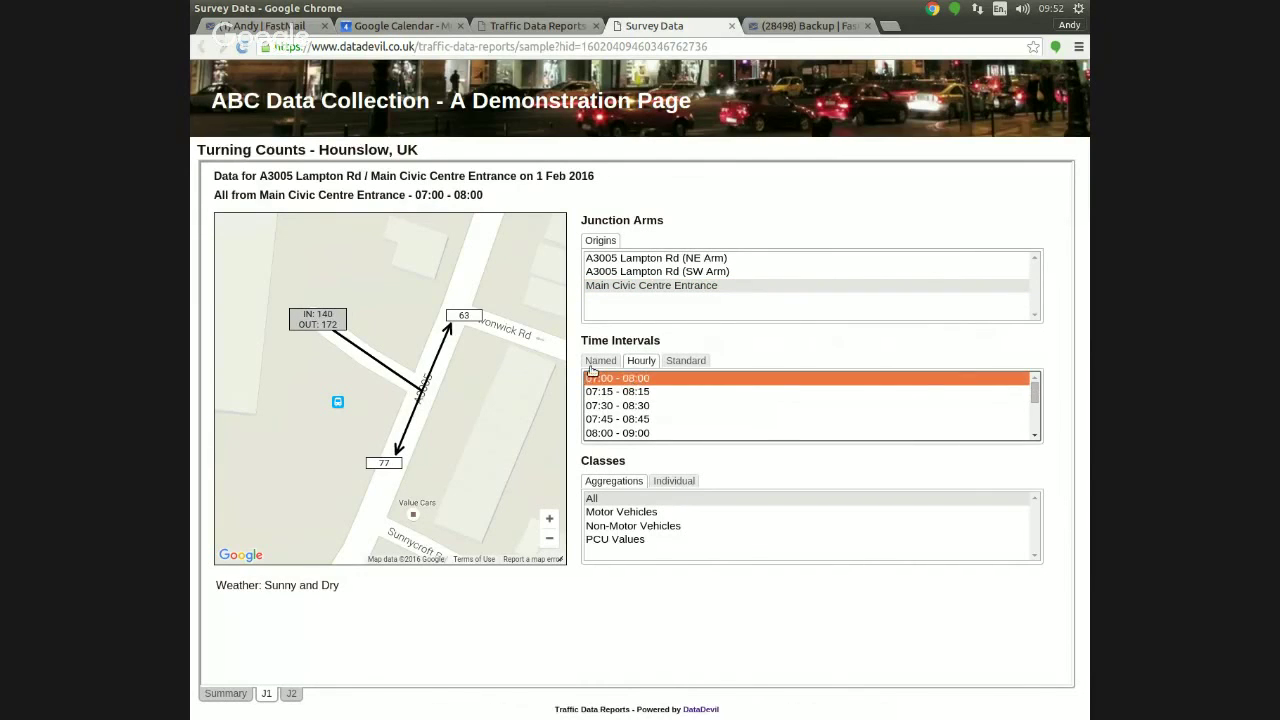
{"action": "left_click", "coordinate": [599, 361]}
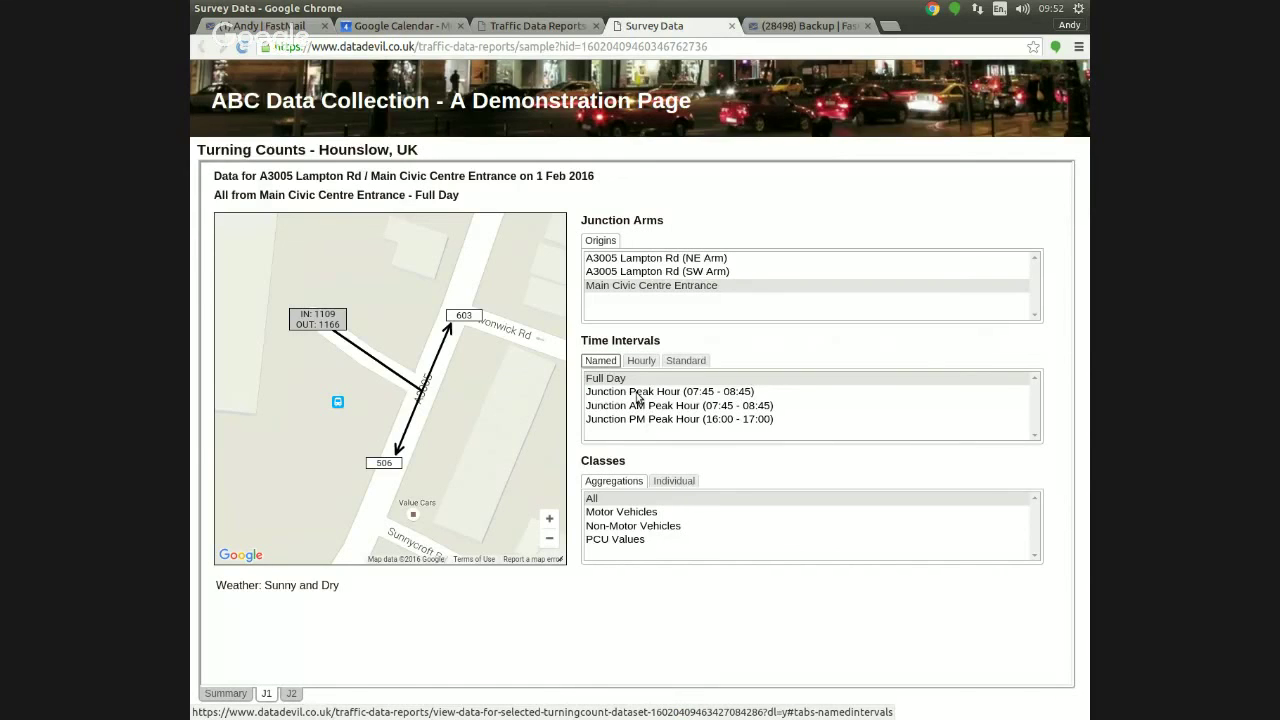
View the J1 counts for PCU Values, Non-Motor Vehicles, All and the individual CAR class, and return to the aggregated classes.
{"action": "left_click", "coordinate": [620, 541]}
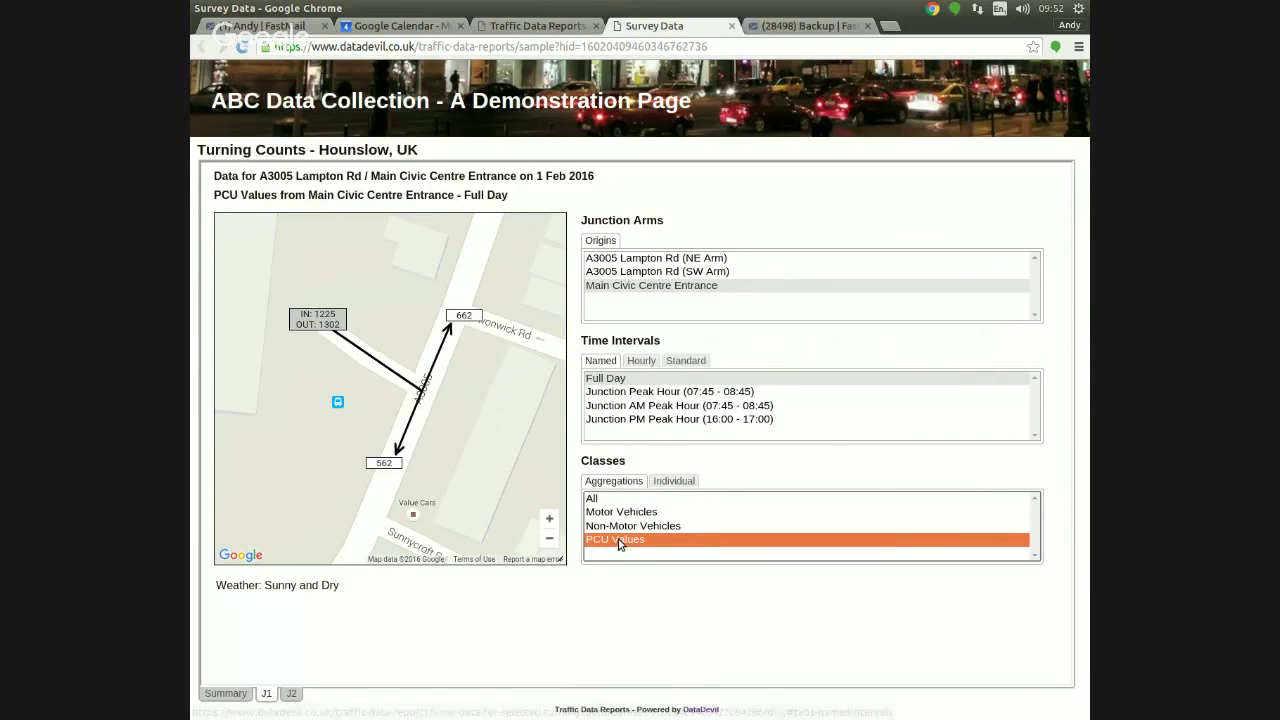
{"action": "left_click", "coordinate": [632, 527]}
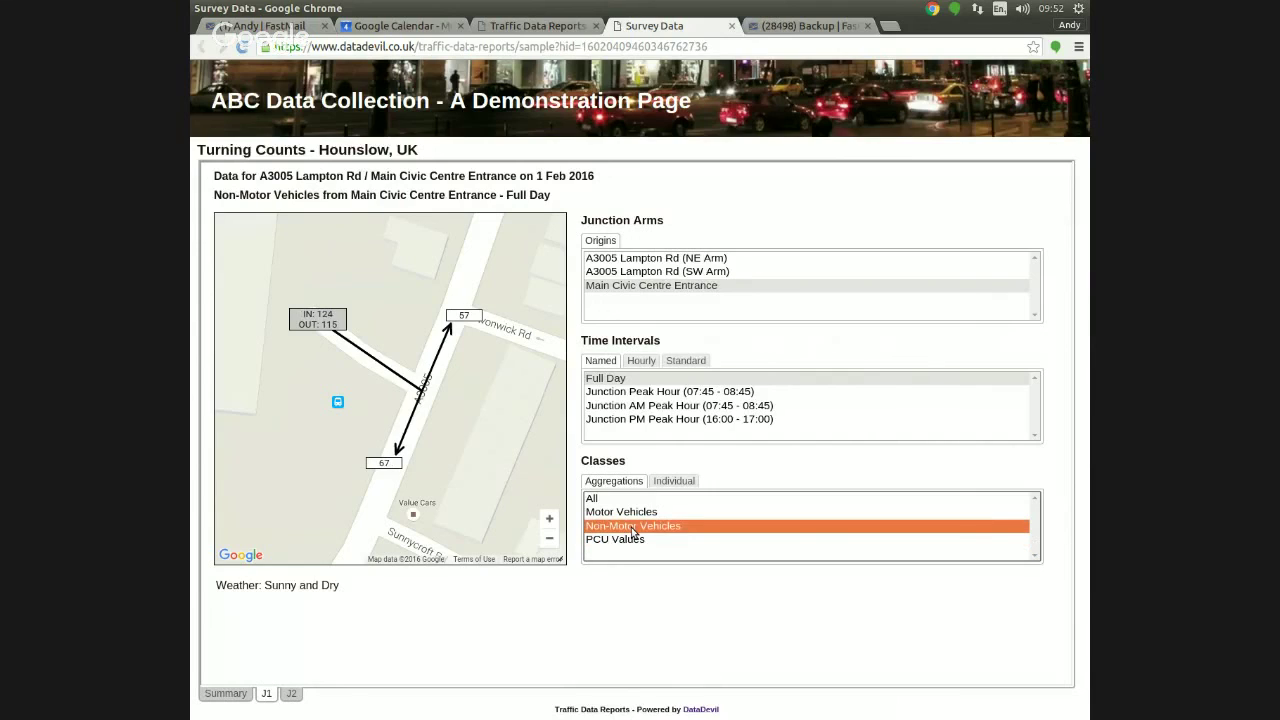
{"action": "left_click", "coordinate": [612, 499]}
{"action": "left_click", "coordinate": [682, 481]}
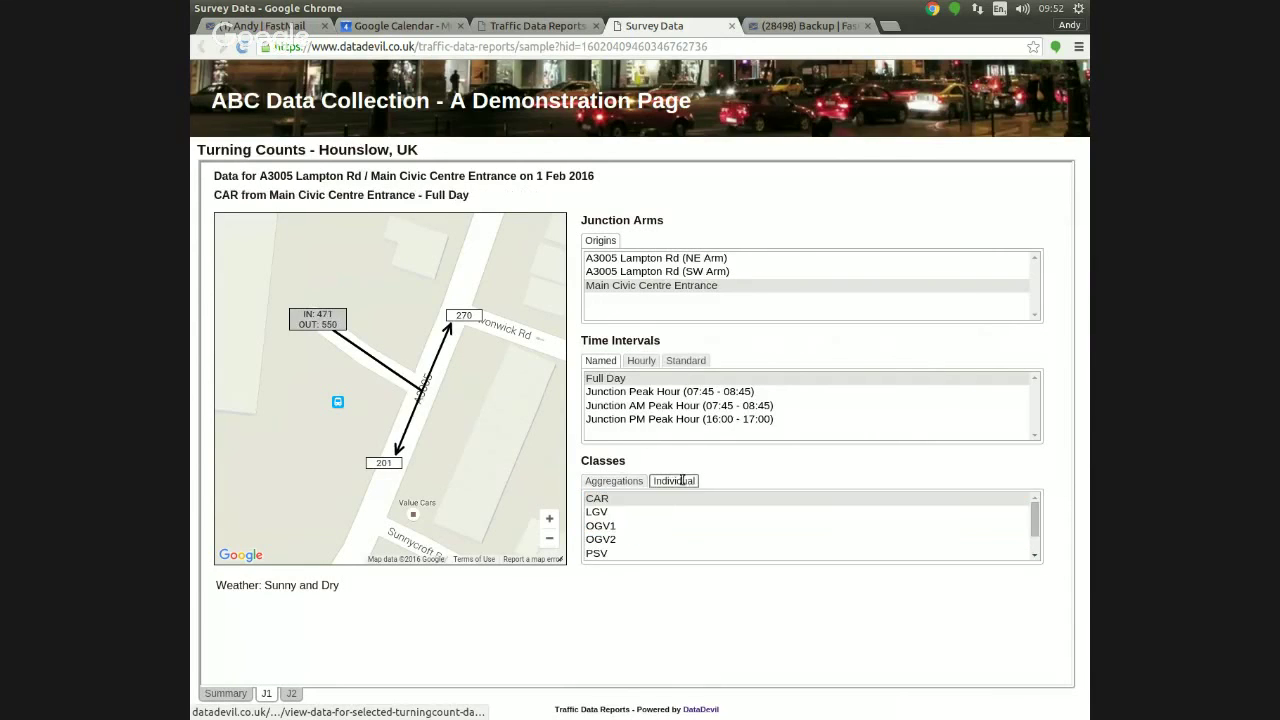
{"action": "left_click", "coordinate": [614, 481]}
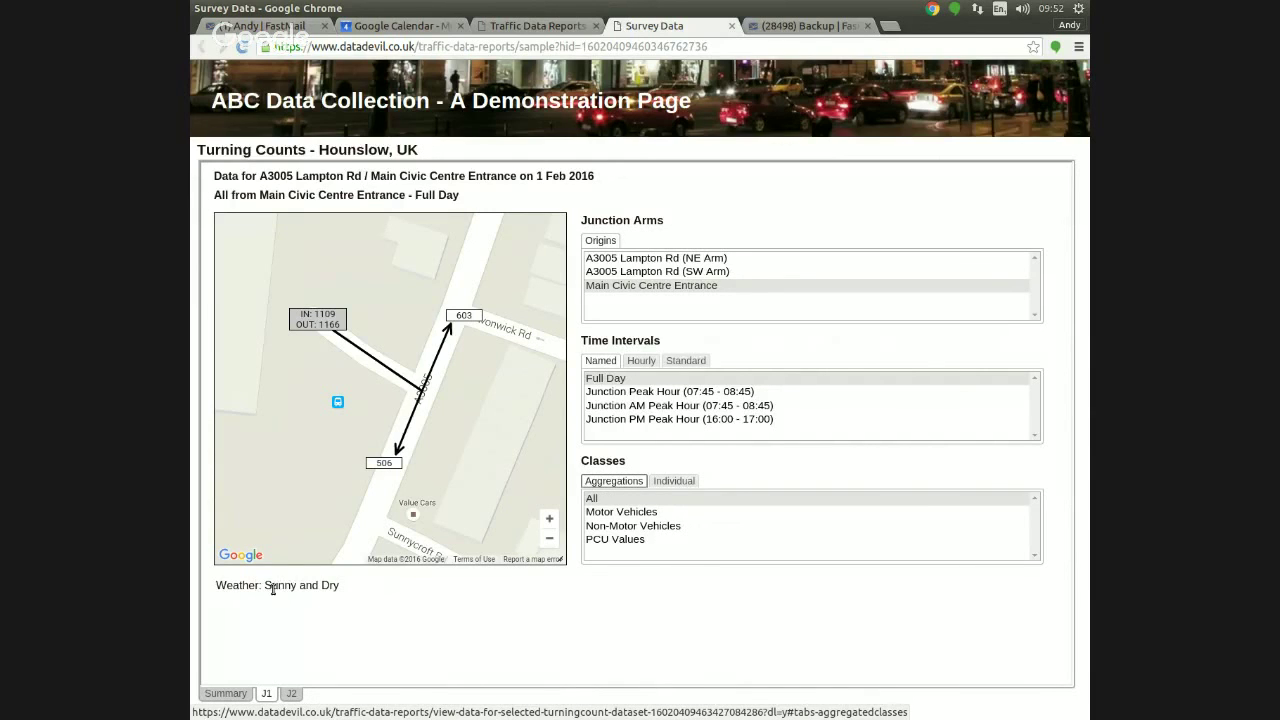
Open the J2 junction data from the survey summary and view the full-day movements from each of its four arms, ending on Jersey Rd.
{"action": "left_click", "coordinate": [227, 694]}
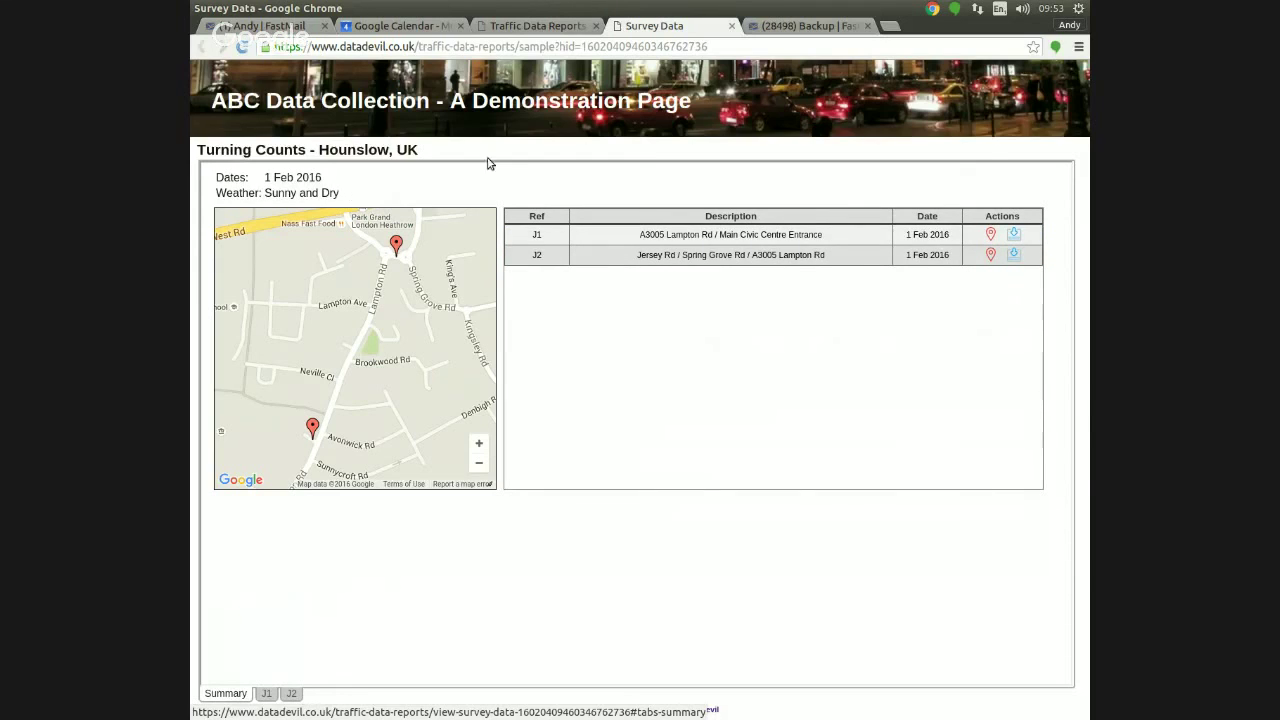
{"action": "left_click", "coordinate": [991, 256]}
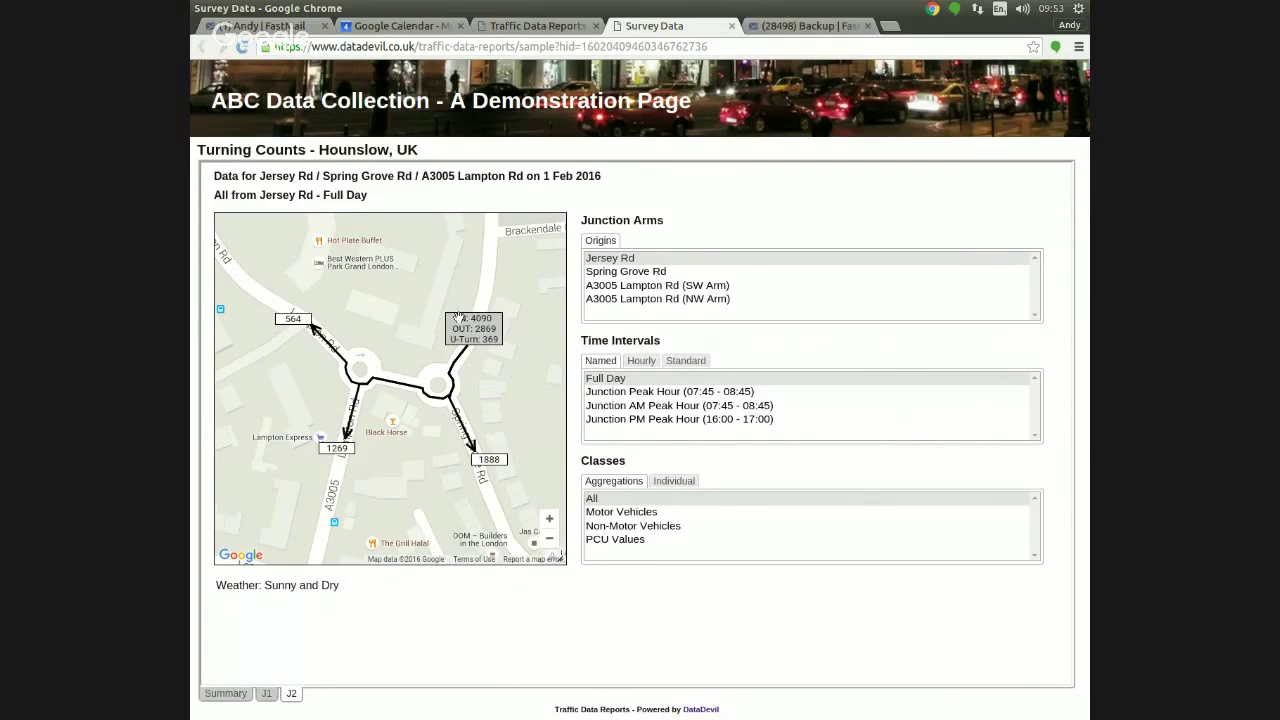
{"action": "left_click", "coordinate": [652, 271]}
{"action": "left_click", "coordinate": [659, 286]}
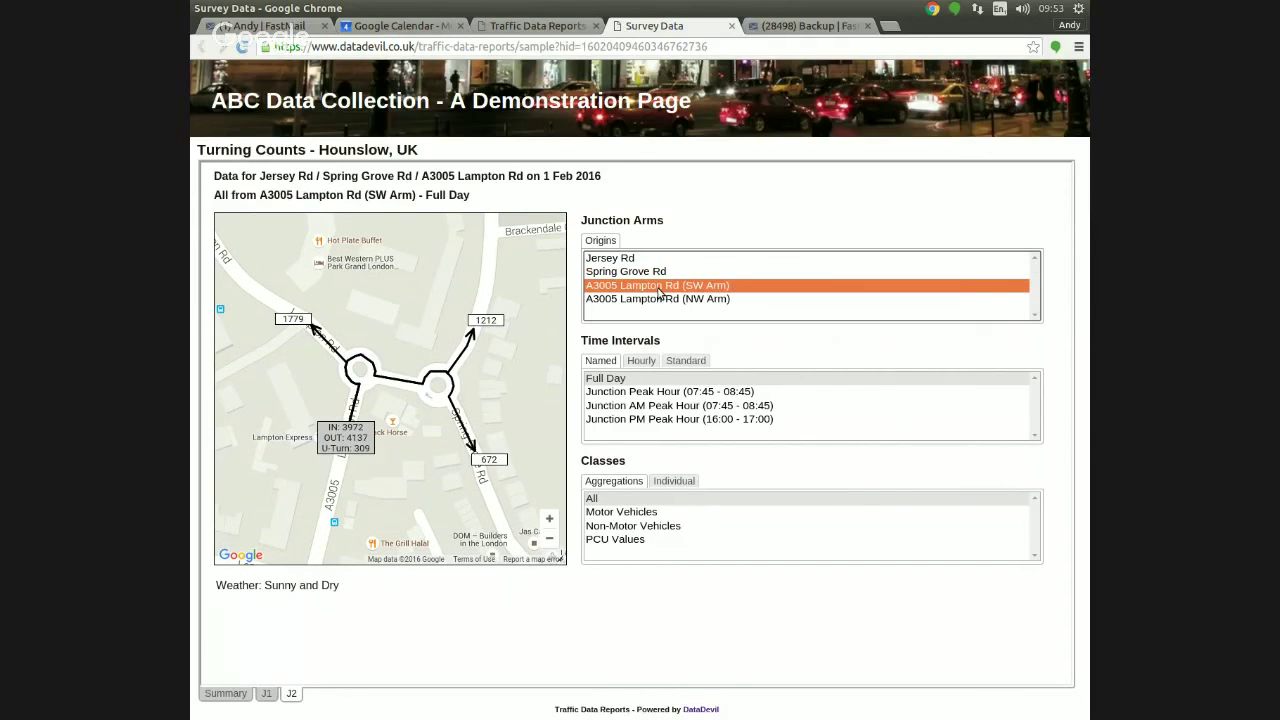
{"action": "left_click", "coordinate": [664, 299]}
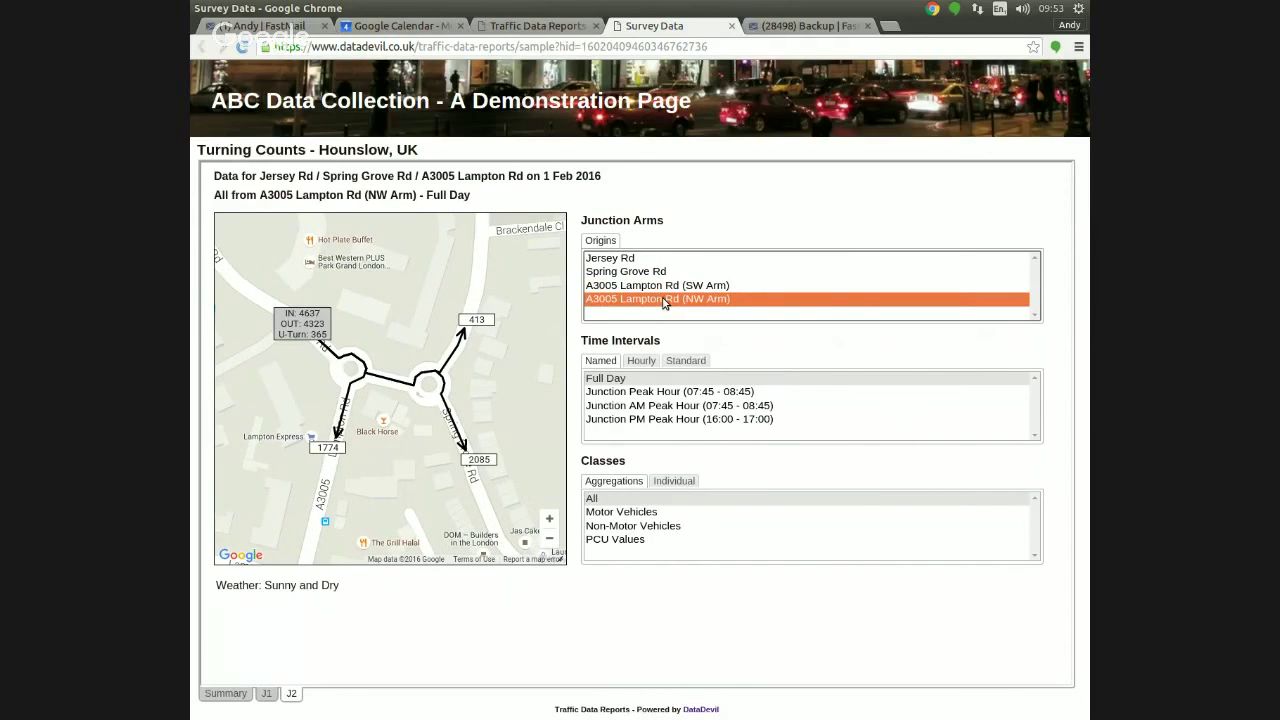
{"action": "left_click", "coordinate": [624, 261]}
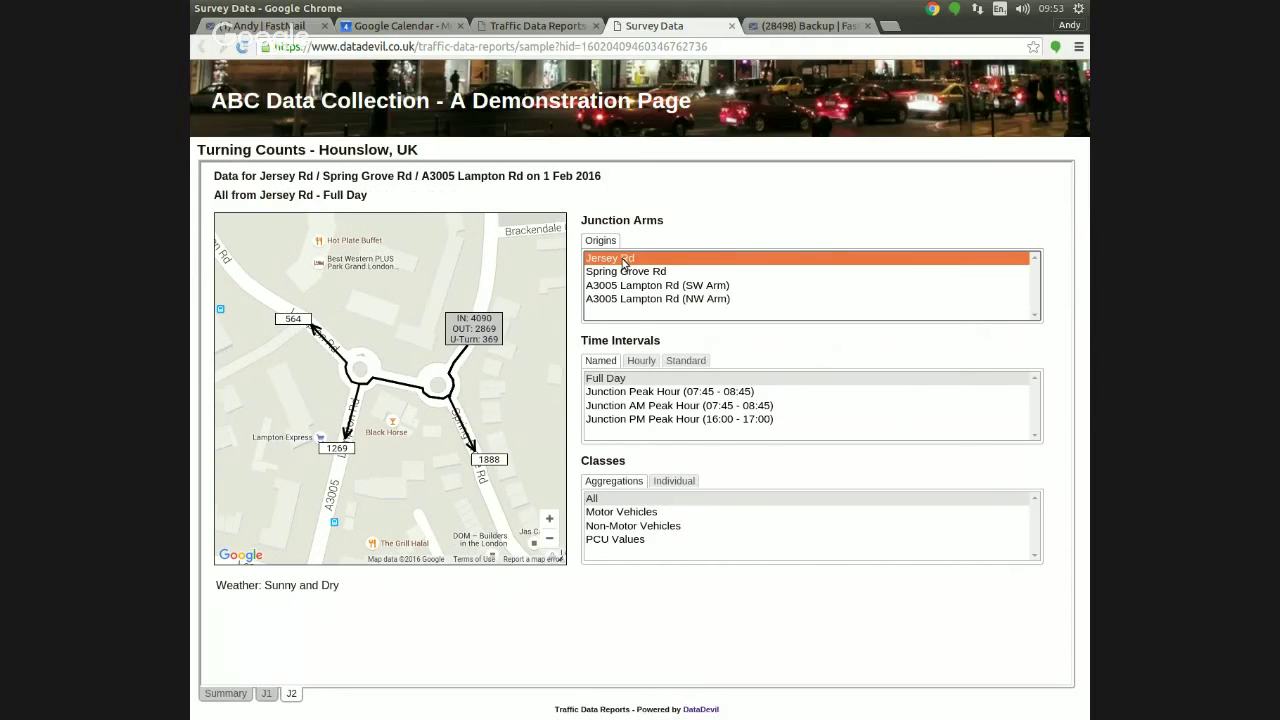